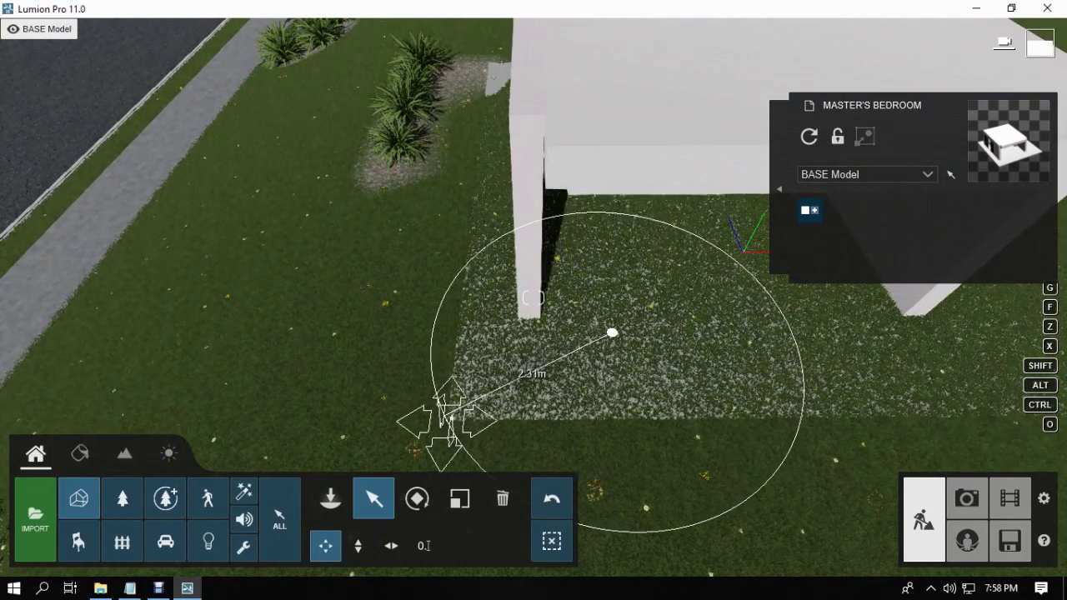
Step: Raise the master bedroom model vertically so its floor slab sits above the grass
left_click(358, 545)
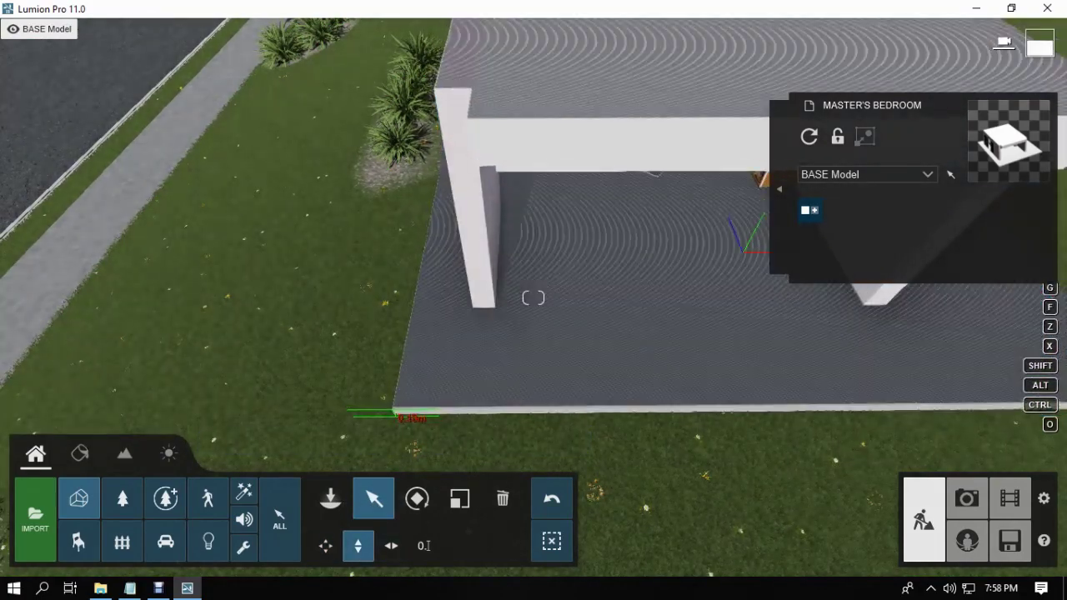
right_click_drag(393, 406, 367, 467)
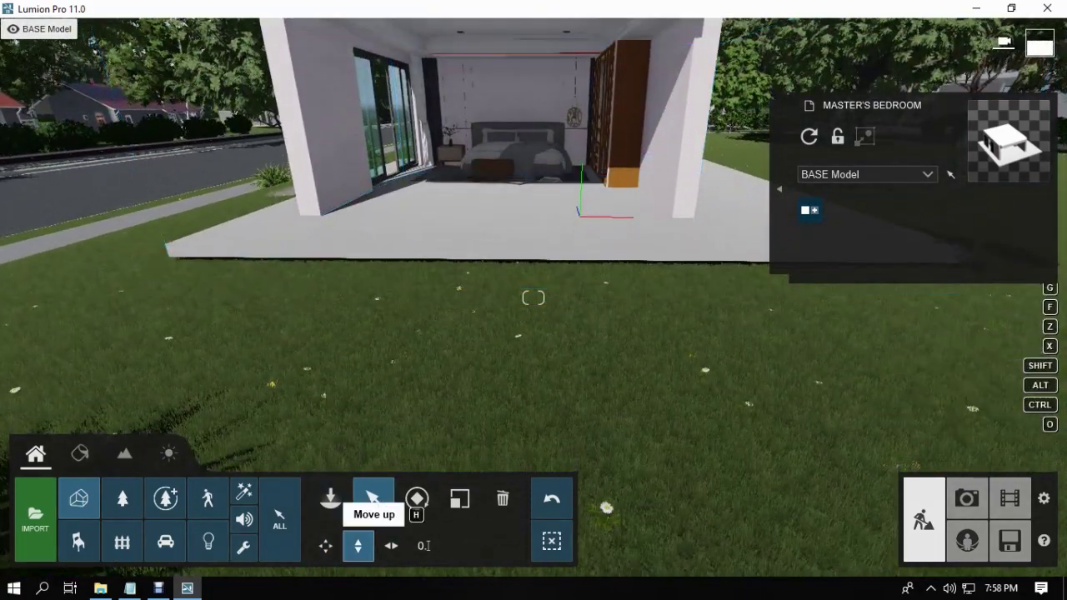
left_click_drag(165, 245, 166, 251)
Step: Position the view inside the bedroom facing the bed and add the 2-Point Perspective effect in Photo mode
key("w")
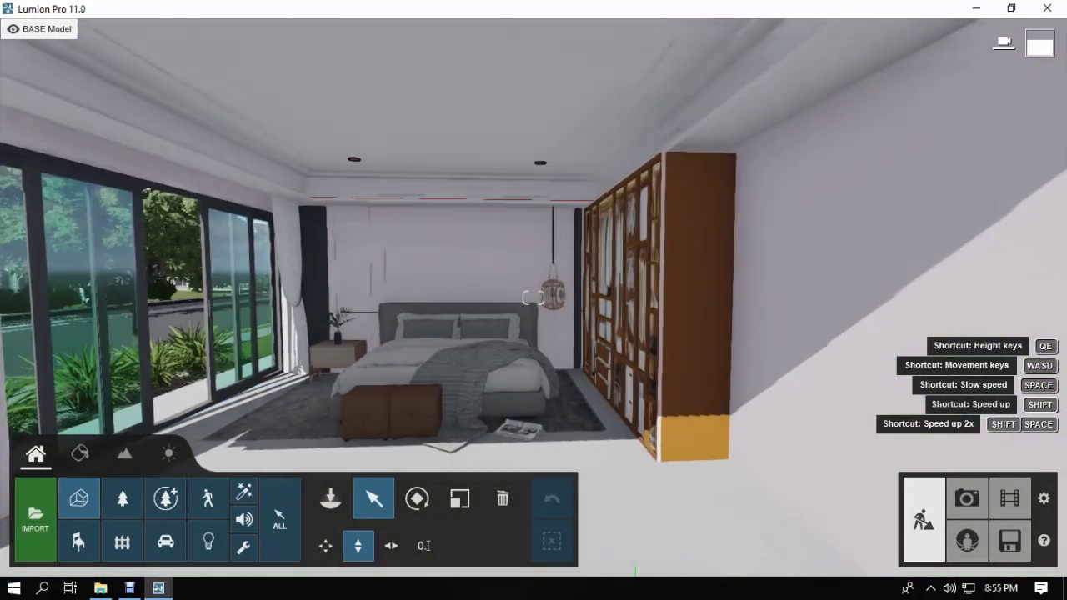
key("a")
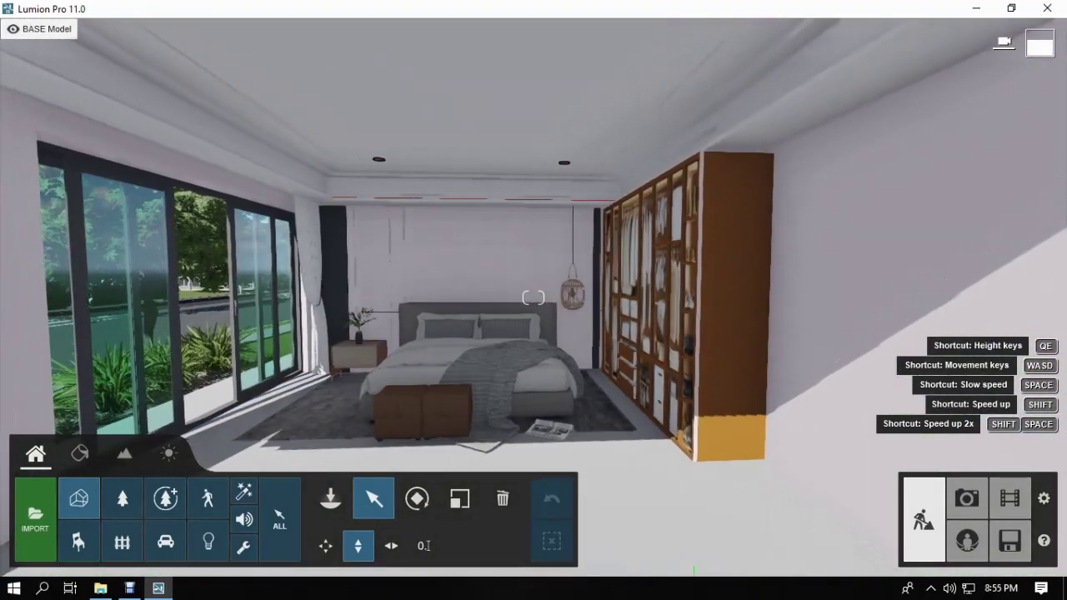
left_click(967, 498)
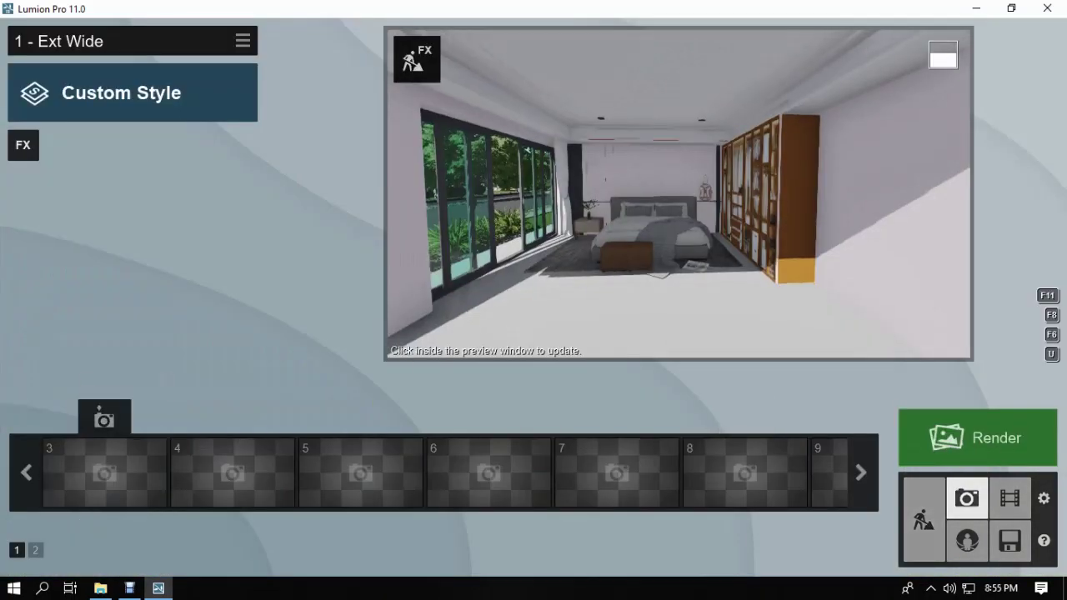
mouse_move(520, 325)
left_click(23, 145)
left_click(612, 162)
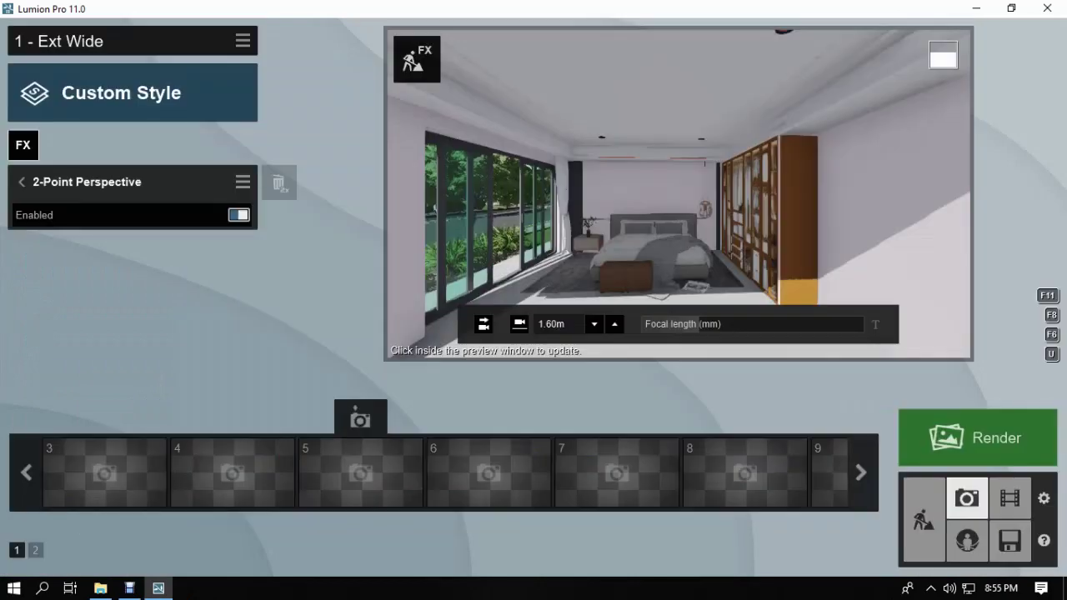
Step: Level the photo camera, frame the bed between windows and wardrobe at about 1.03 m height, and increase the focal length
left_click(484, 324)
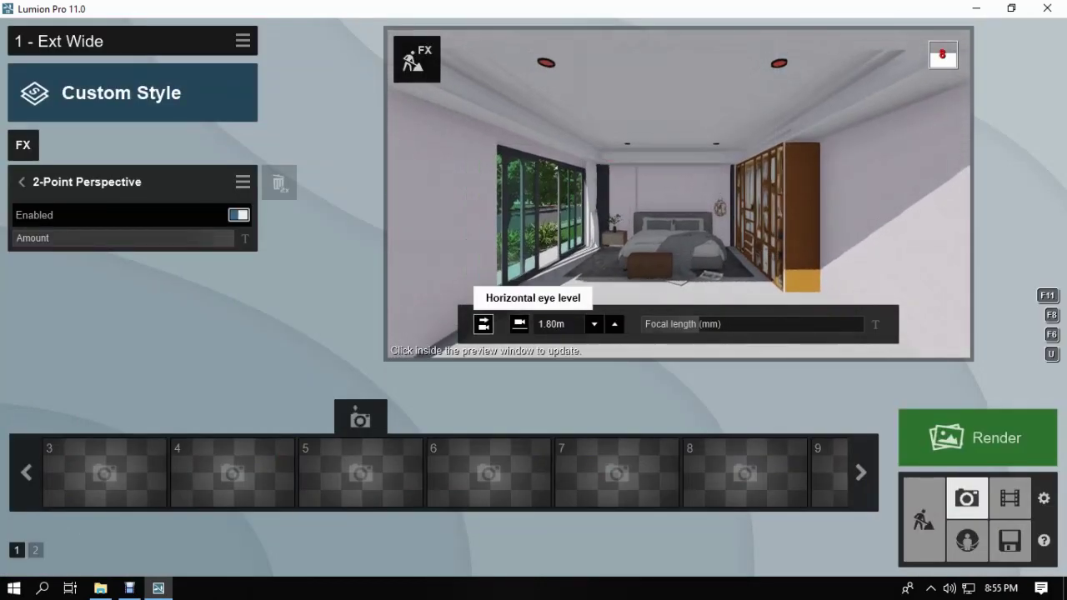
key("a")
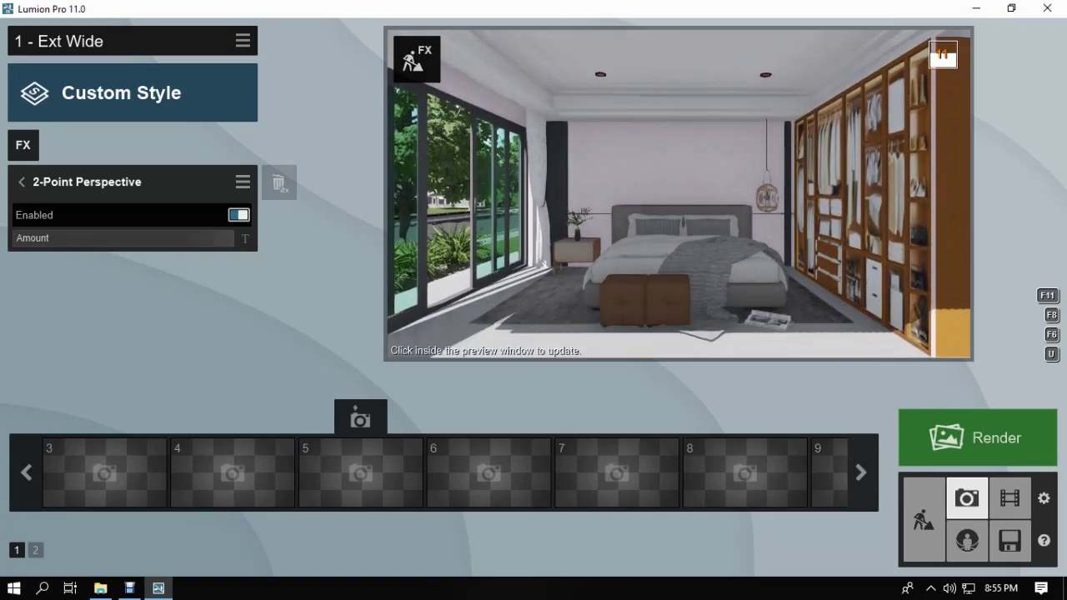
key("d")
key("e")
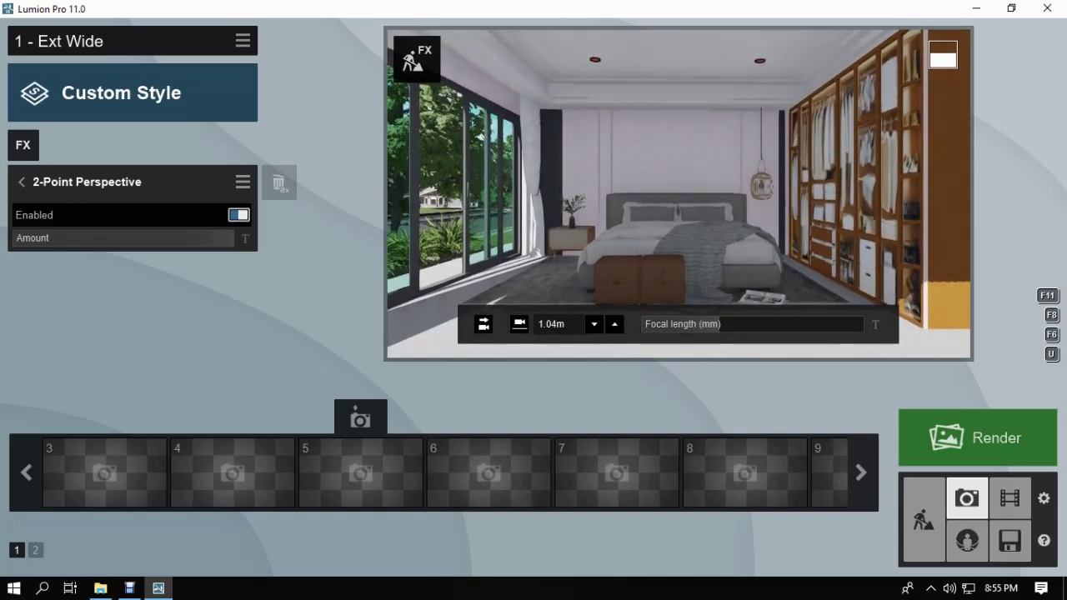
left_click_drag(720, 324, 738, 323)
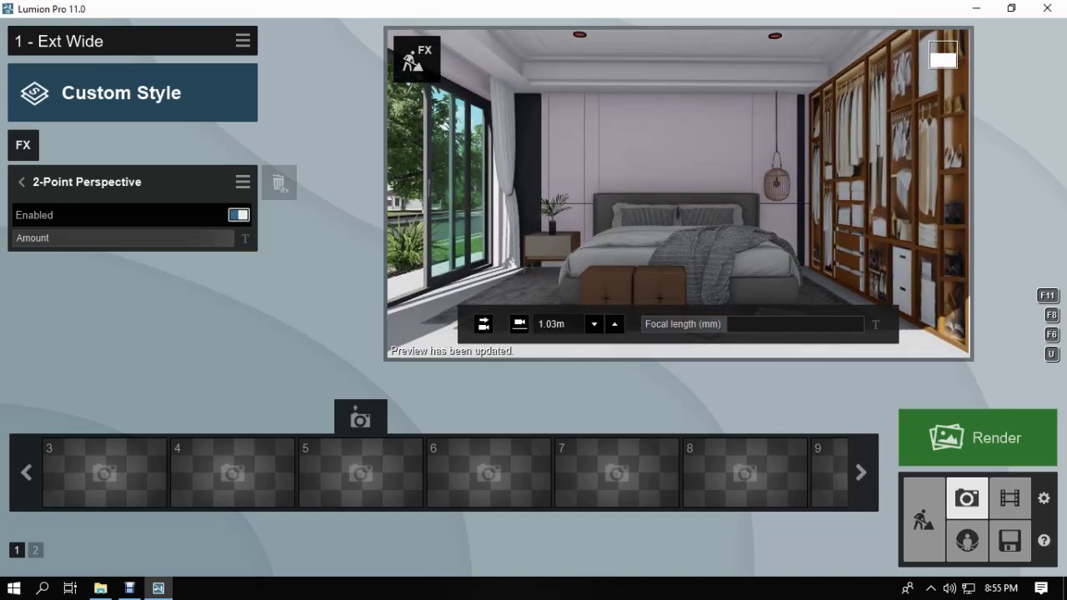
Step: Set the camera height to about 1.19 m facing the bed and store the view in photo slot 1
left_click(520, 324)
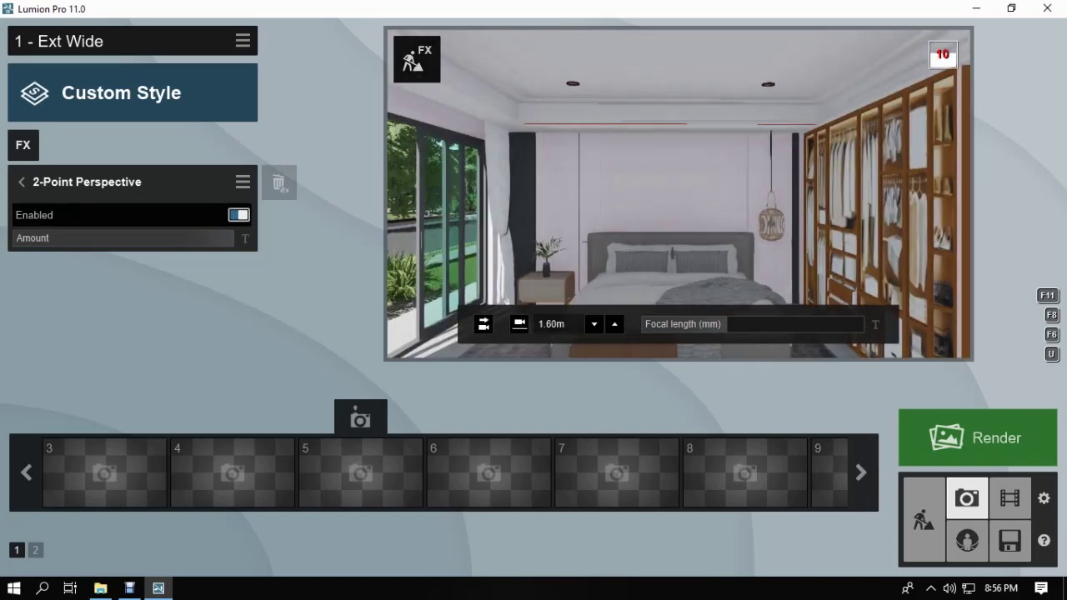
key("q")
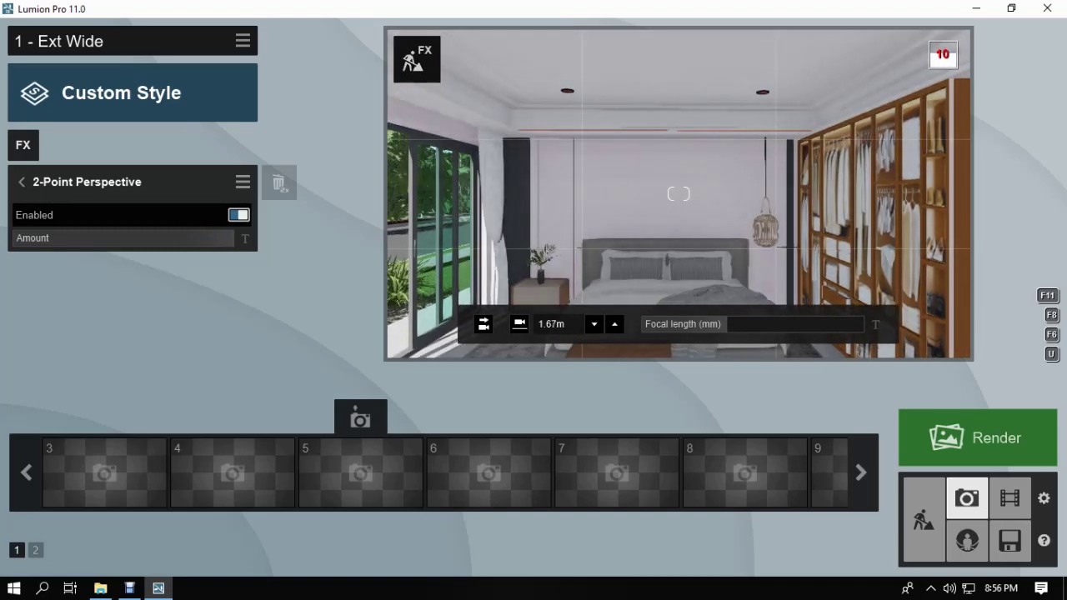
right_click_drag(678, 193, 670, 200)
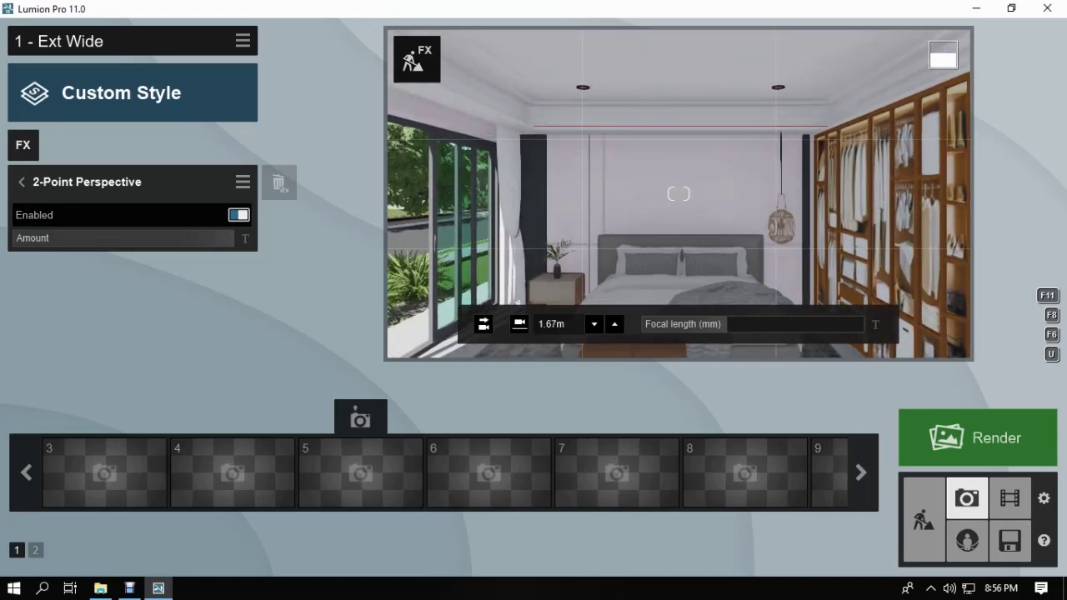
key("e")
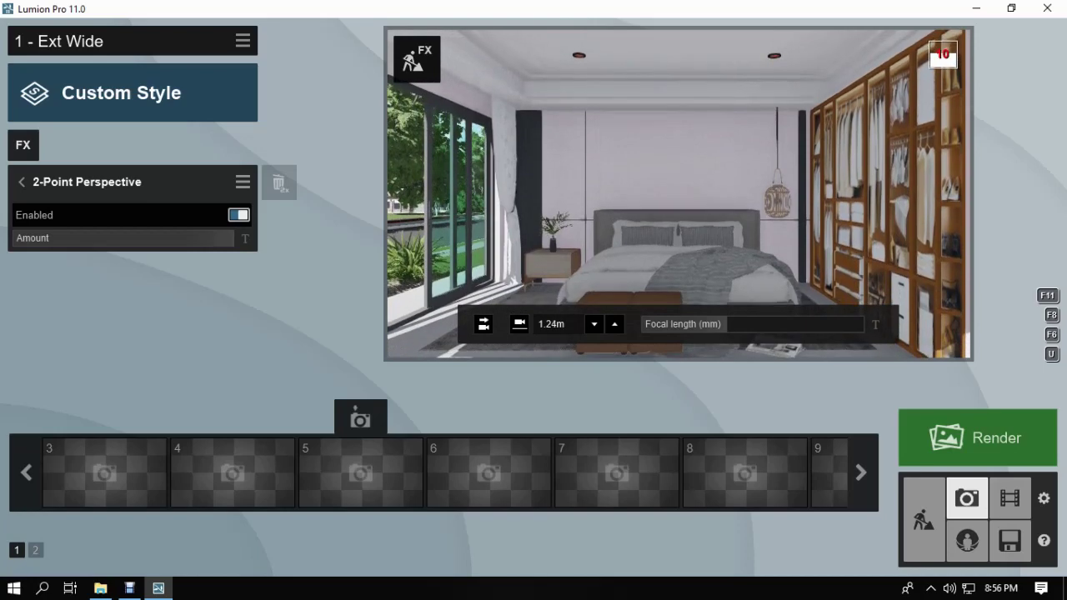
key("e")
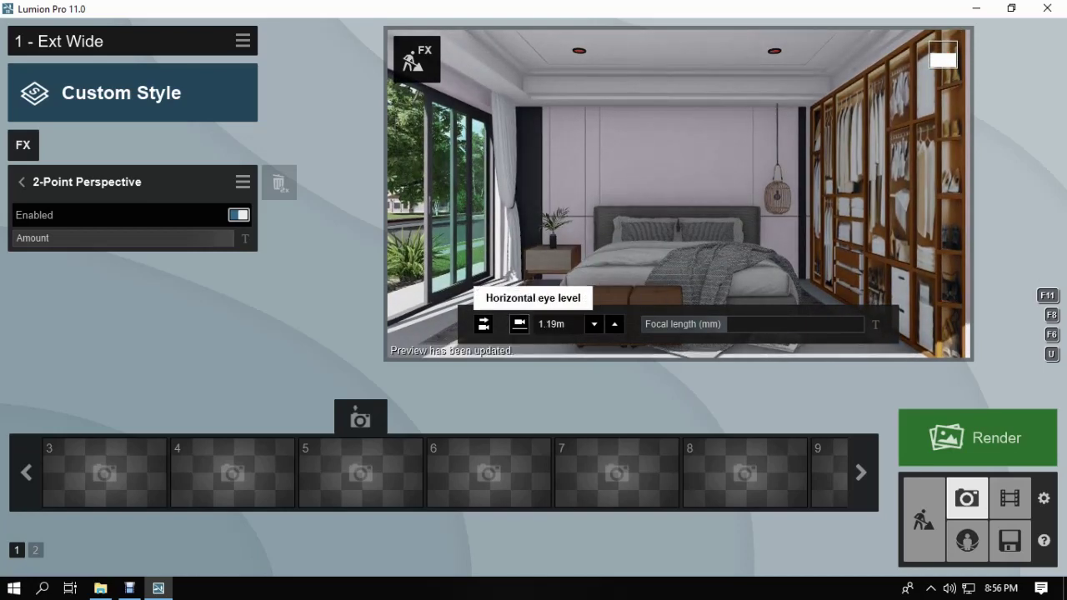
left_click(26, 473)
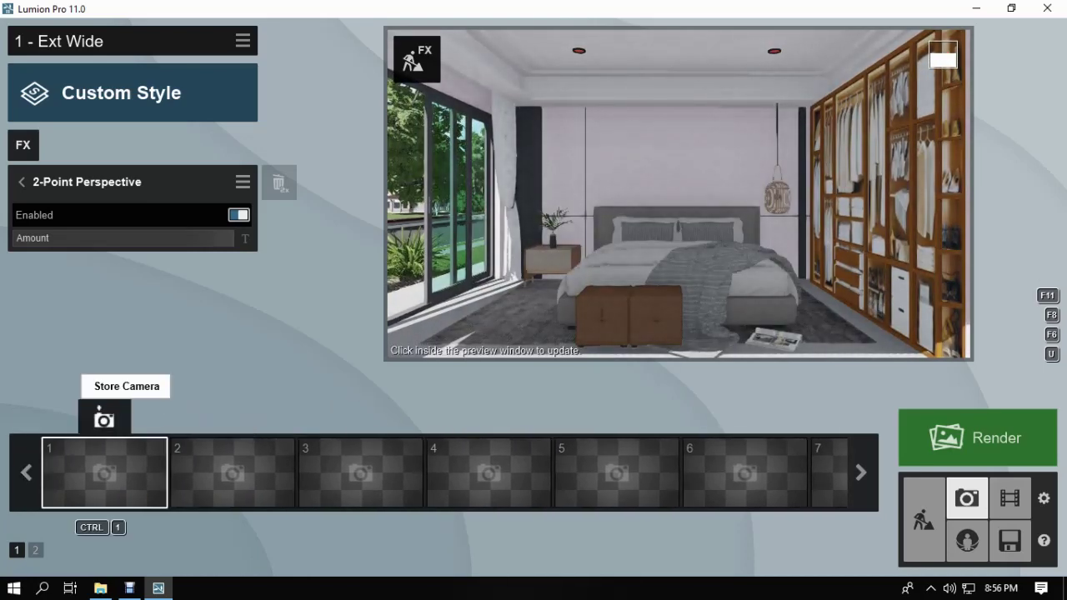
left_click(103, 419)
Step: Lower the camera to about 1.08 m, fine-tune the framing and focal length, and store the view again in slot 1
key("e")
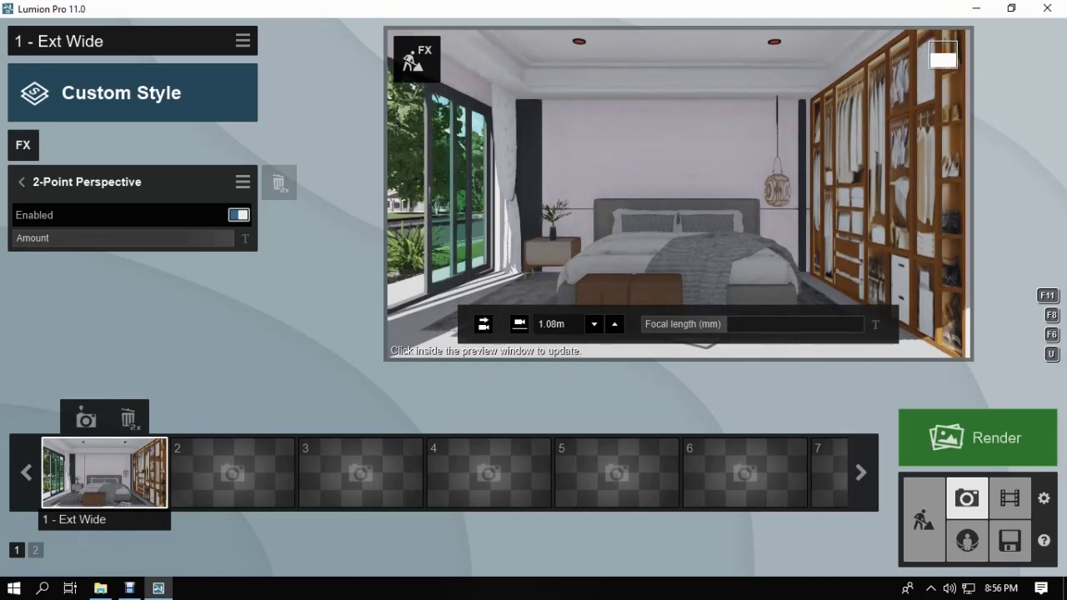
left_click_drag(723, 325, 727, 325)
key("d")
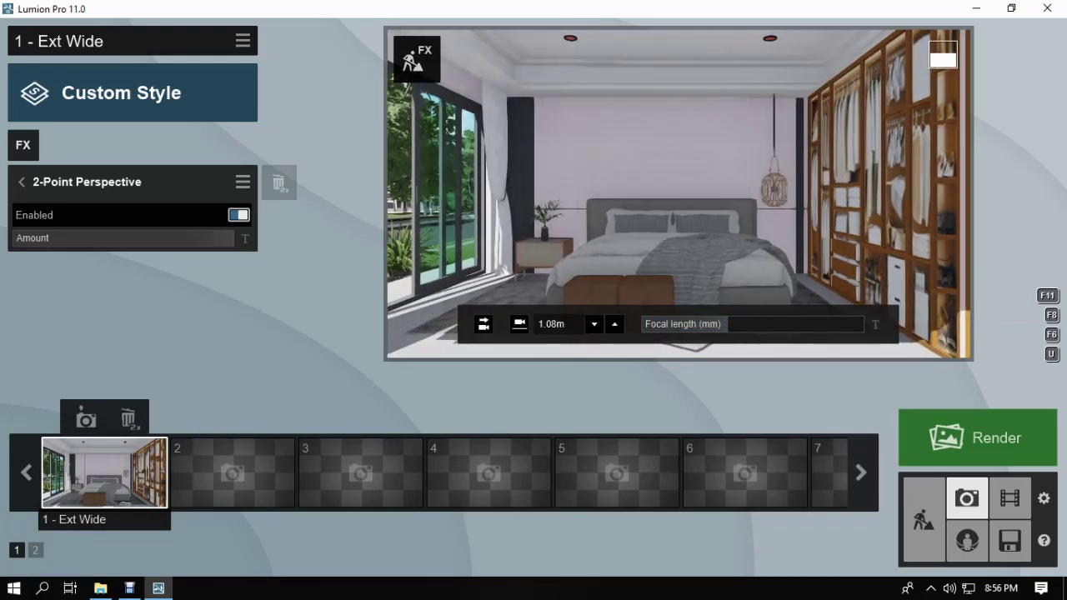
right_click_drag(679, 194, 673, 193)
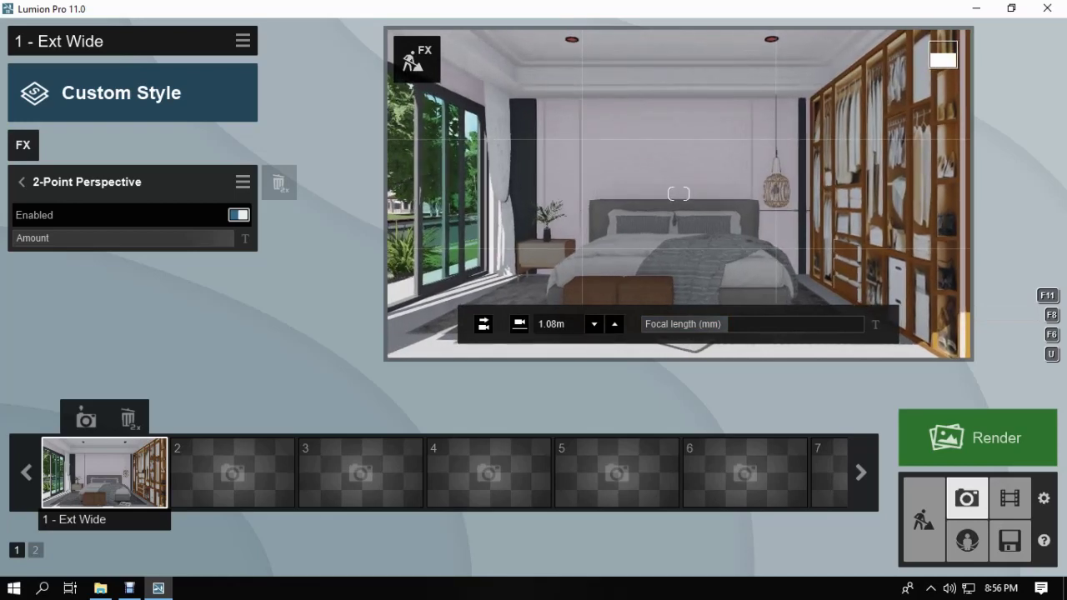
left_click(86, 418)
Step: Level the camera again and raise it to about 1.13 m
left_click(484, 324)
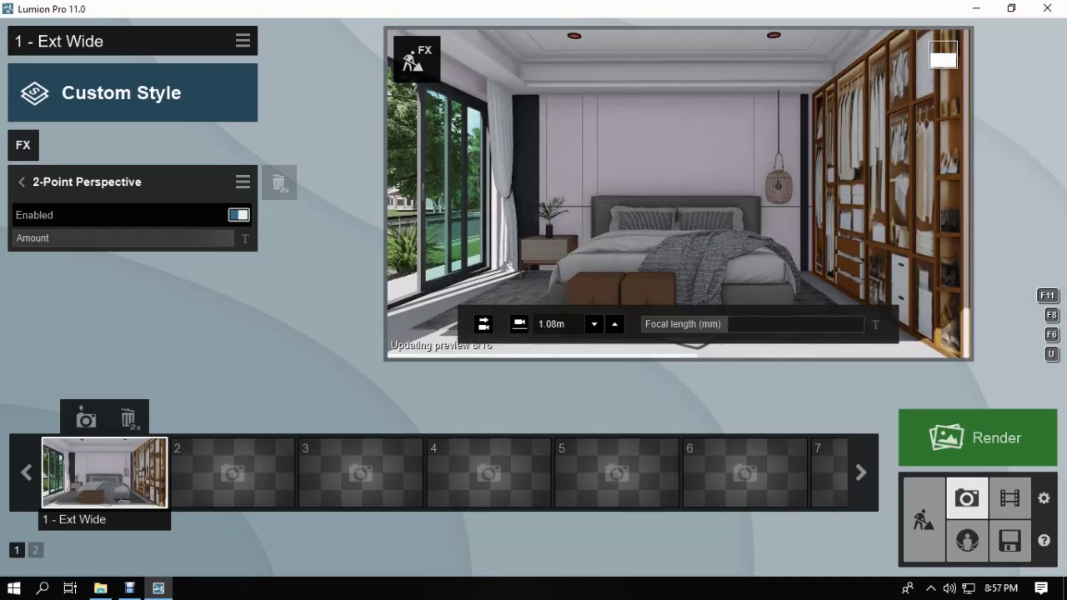
key("q")
key("q")
key("q")
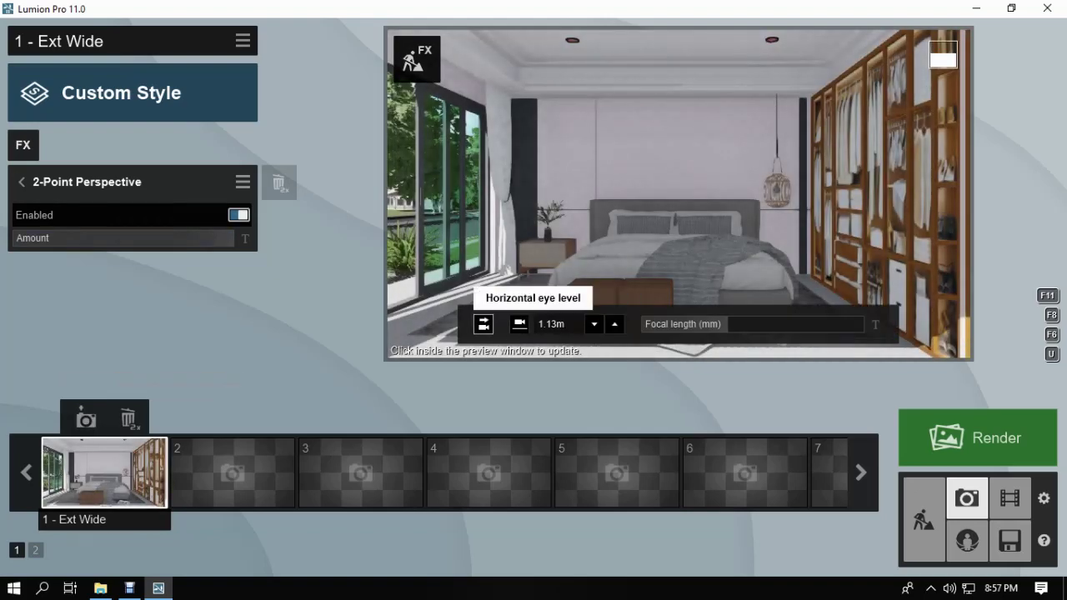
Step: Return to Build mode, select the bedroom floor's material for editing, and show the Indoor wood materials
left_click(924, 521)
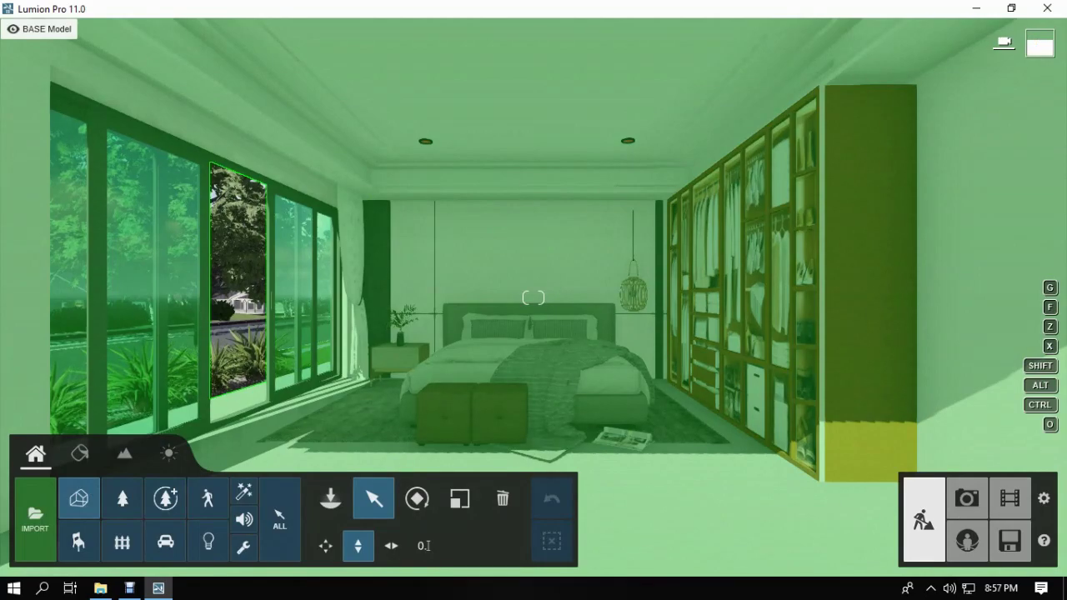
key("w")
key("w")
right_click_drag(533, 300, 563, 342)
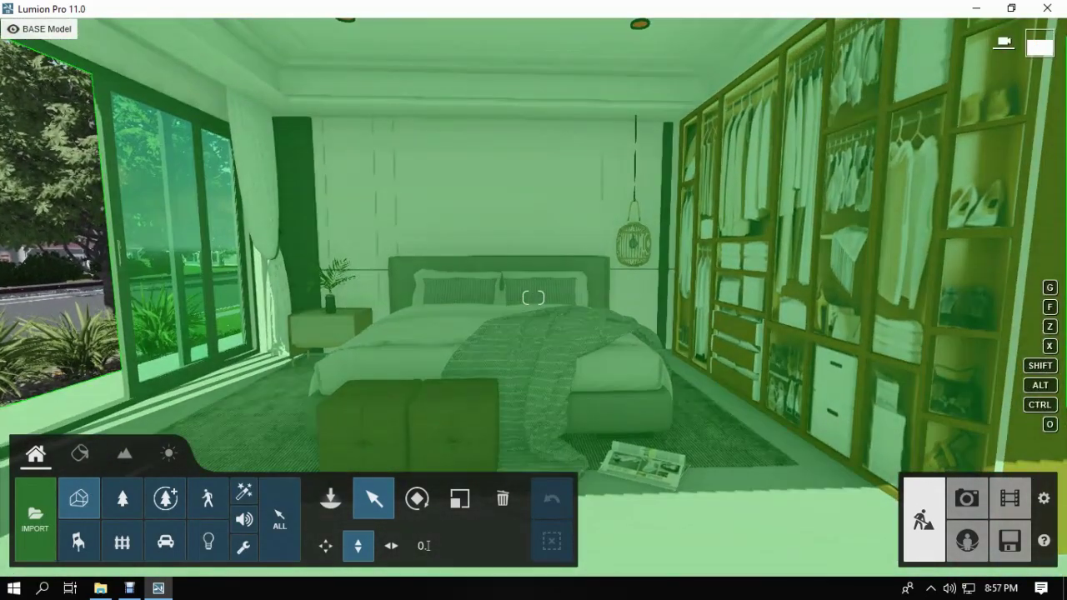
key("w")
right_click_drag(533, 300, 533, 358)
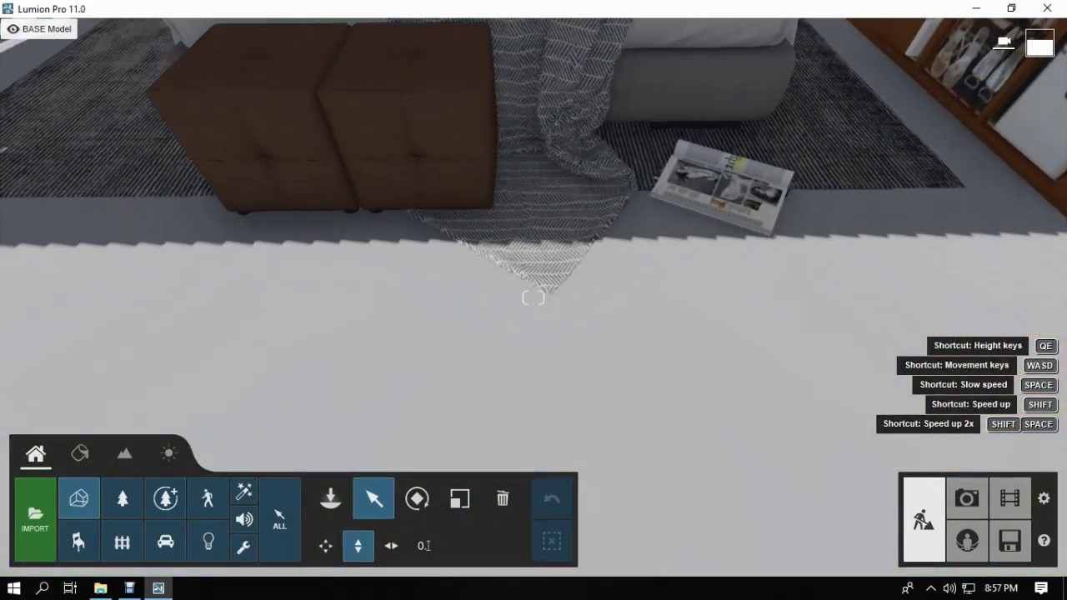
left_click(80, 454)
left_click(468, 323)
left_click(96, 51)
left_click(214, 141)
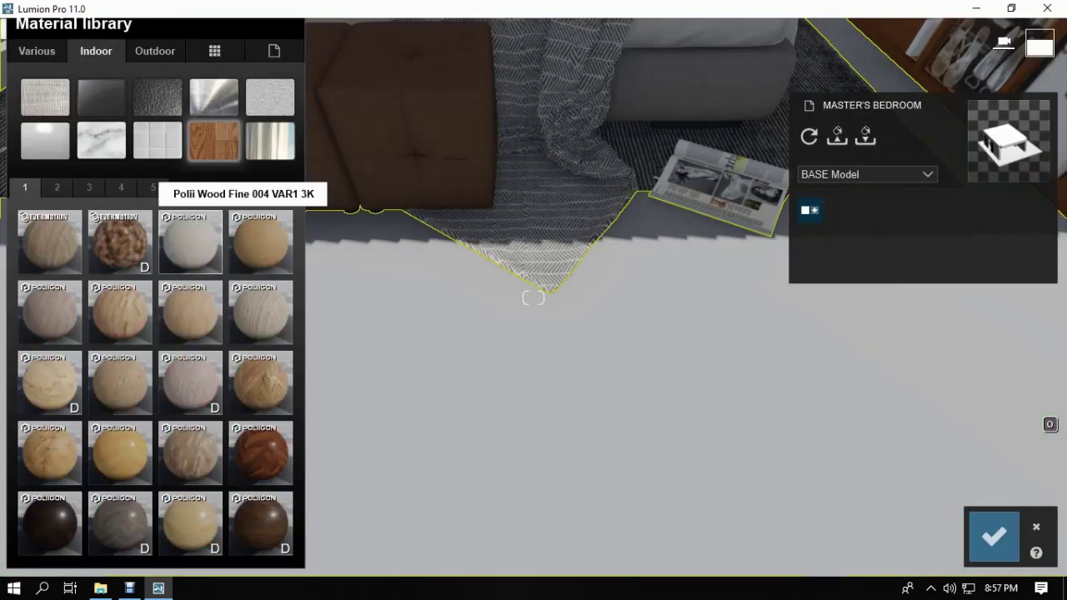
Step: Try an indoor wood material from page 2 on the floor and browse the remaining wood pages
left_click(57, 188)
left_click(120, 242)
right_click_drag(575, 408, 401, 337)
left_click(90, 188)
left_click(121, 187)
left_click(153, 187)
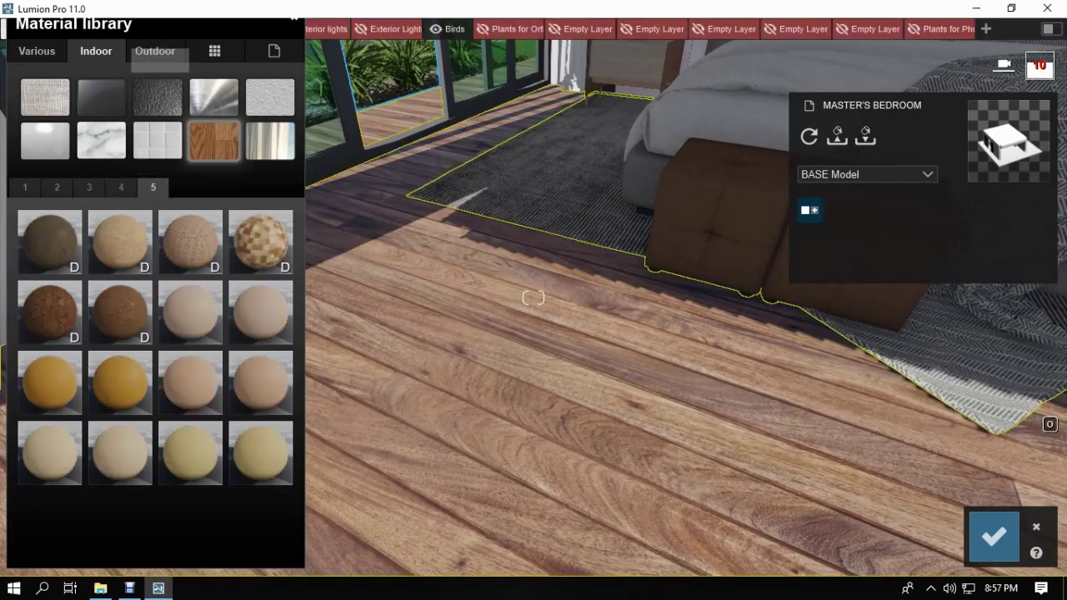
Step: Compare several Outdoor wood materials on the floor and apply Polii Wood PlanksWorn 33 2k
left_click(155, 51)
left_click(157, 140)
left_click(261, 241)
right_click_drag(495, 359, 534, 417)
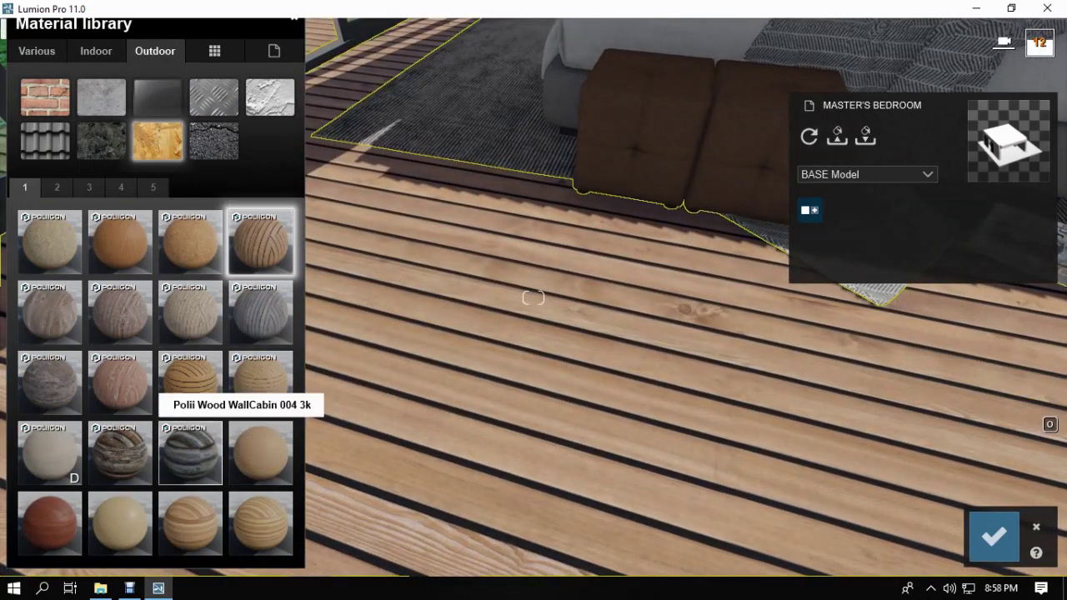
left_click(120, 311)
right_click_drag(467, 342, 517, 309)
key("w")
left_click(261, 242)
key("s")
right_click_drag(489, 497, 508, 450)
left_click(261, 312)
left_click(120, 312)
left_click(50, 384)
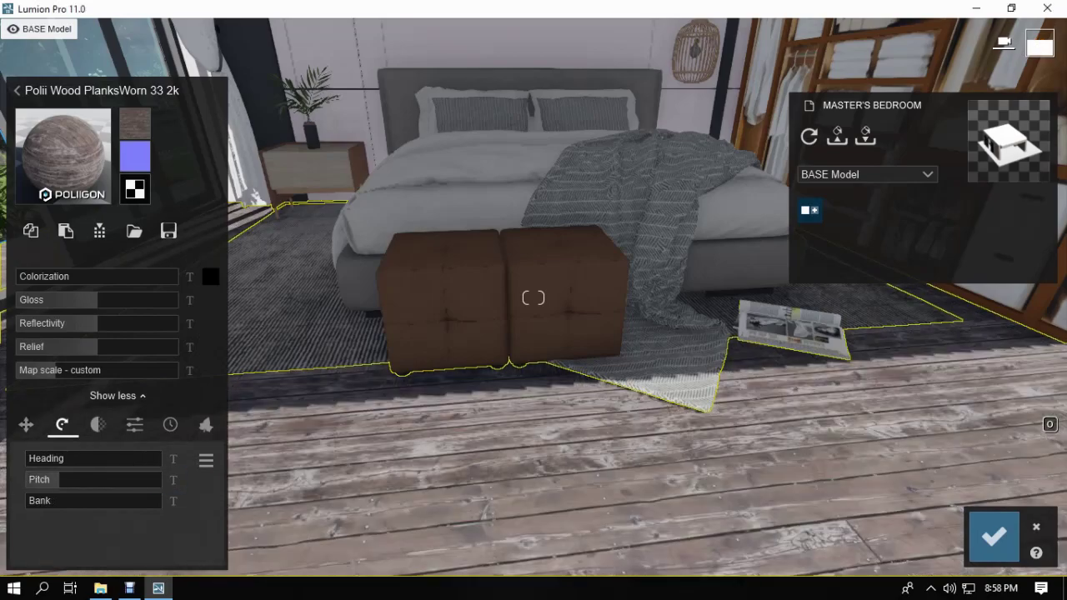
left_click(994, 536)
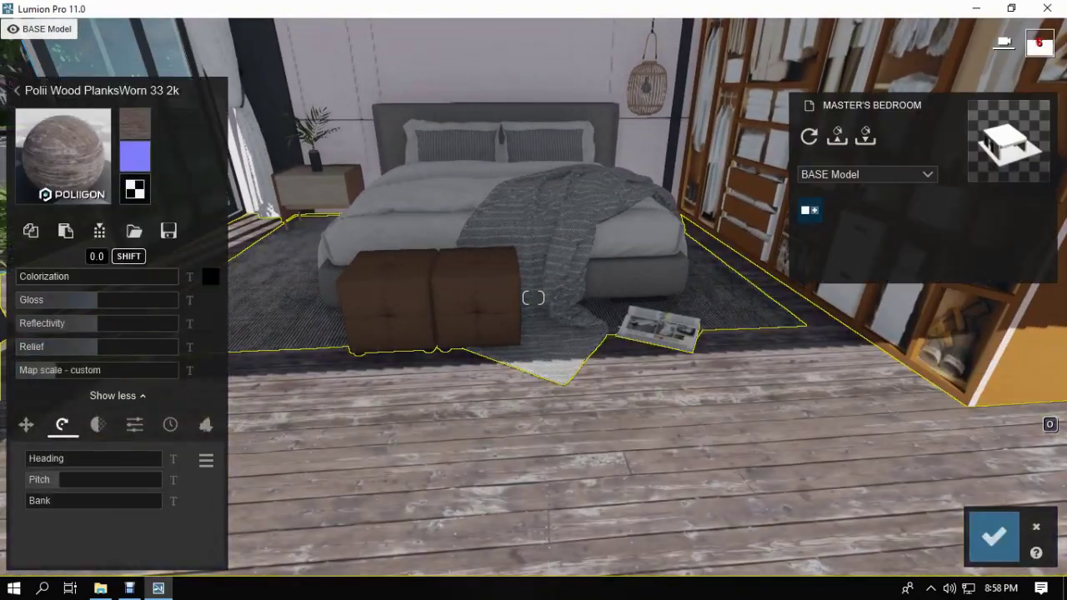
Step: Load a displacement map image from disk into the floor's wood material
left_click(135, 189)
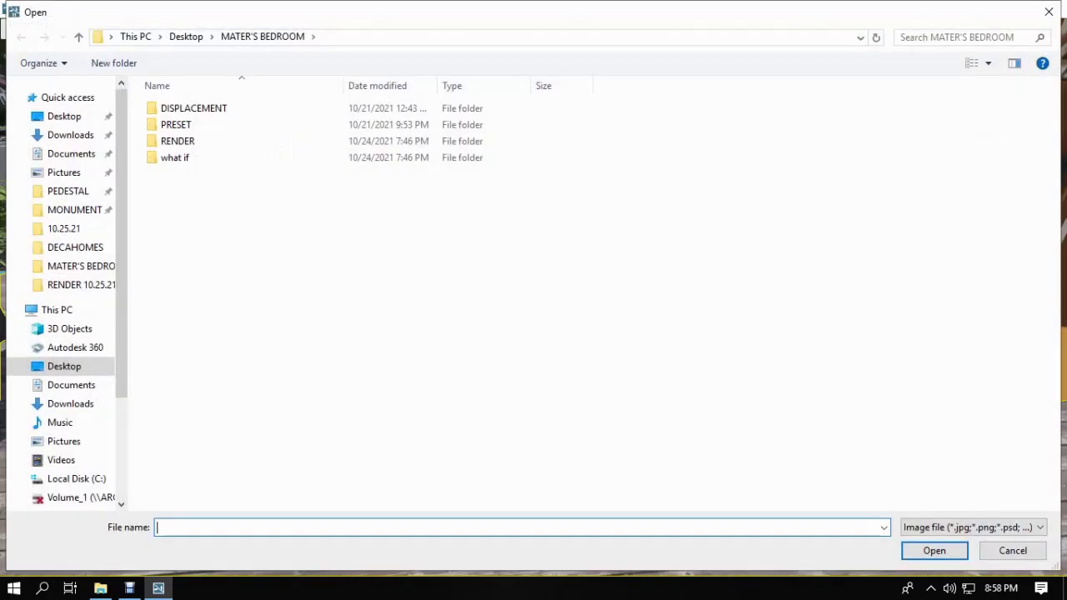
double_click(196, 107)
left_click(64, 116)
double_click(182, 125)
double_click(178, 125)
double_click(514, 237)
Step: Set the floor material's displacement to about 0.0097 while viewing the planks up close
key("w")
key("w")
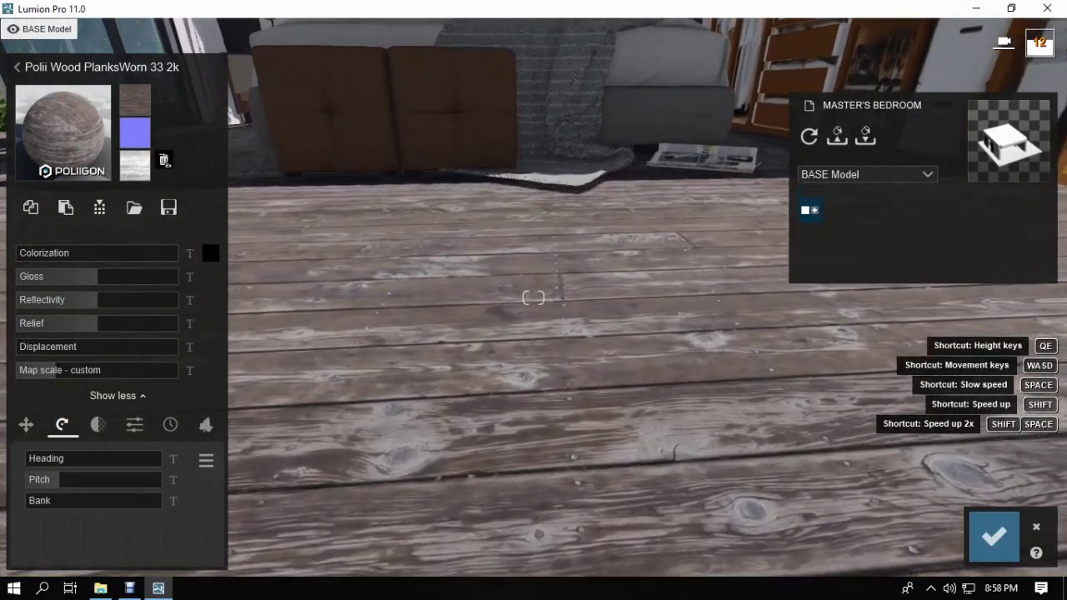
right_click_drag(533, 297, 533, 344)
left_click_drag(17, 347, 20, 347, "shift")
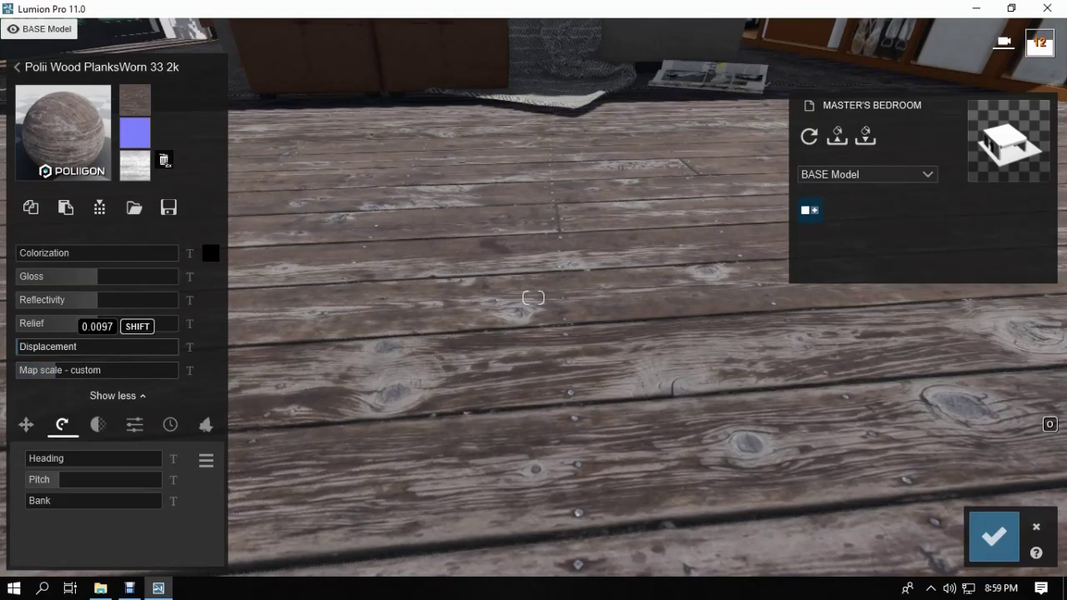
Step: Set the floor material's reflectivity to about 1.3 and accept the changes
key("s")
right_click_drag(534, 298, 534, 242)
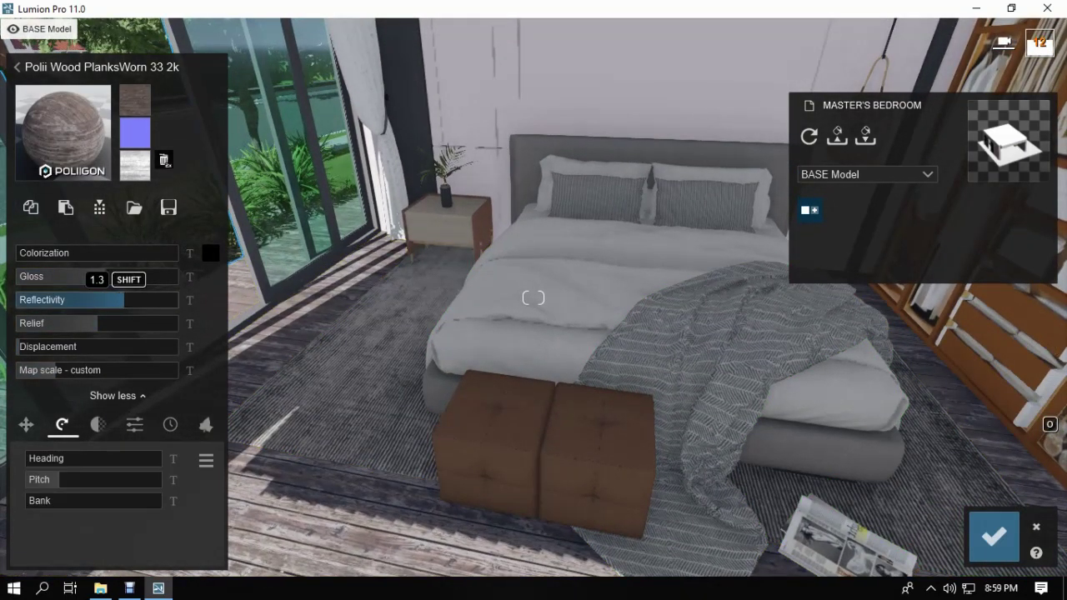
left_click(994, 537)
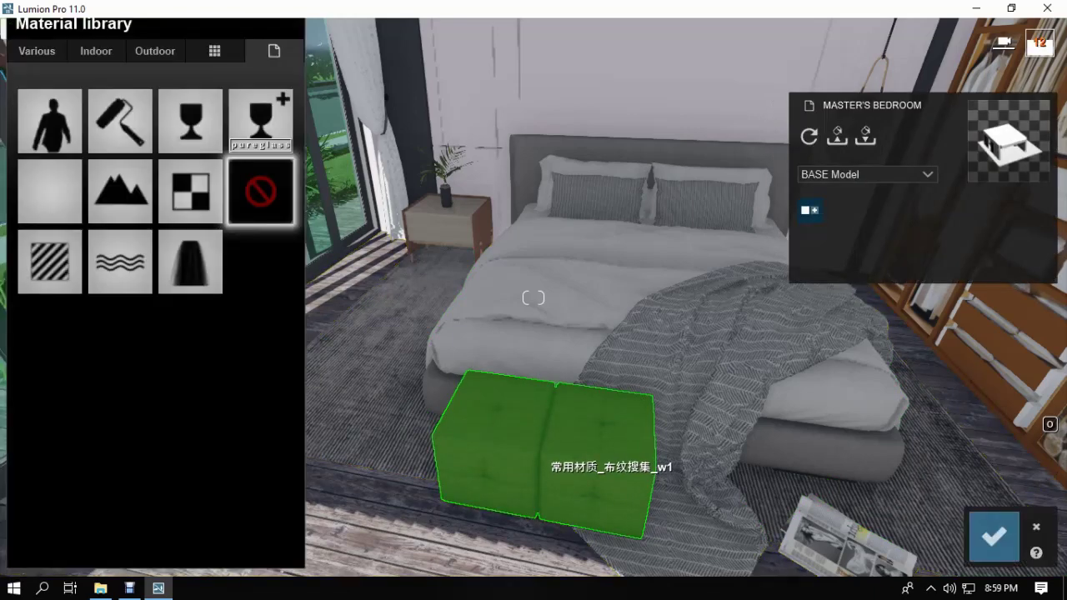
Step: Assign the Standard material to the brown ottomans at the foot of the bed and lower its gloss and reflectivity
left_click(50, 261)
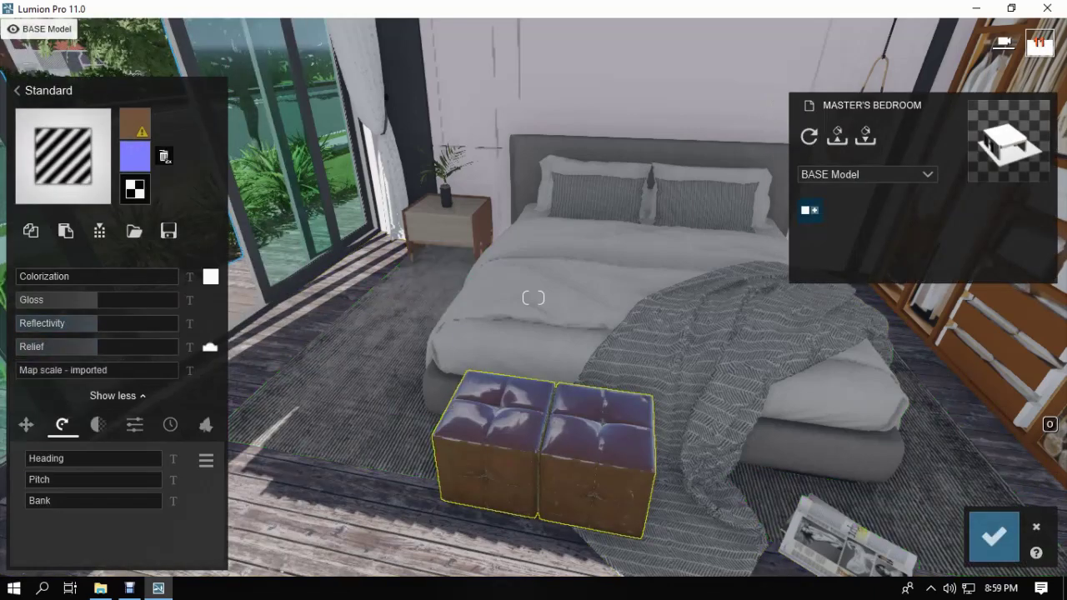
left_click_drag(97, 301, 32, 301)
left_click_drag(97, 323, 38, 324)
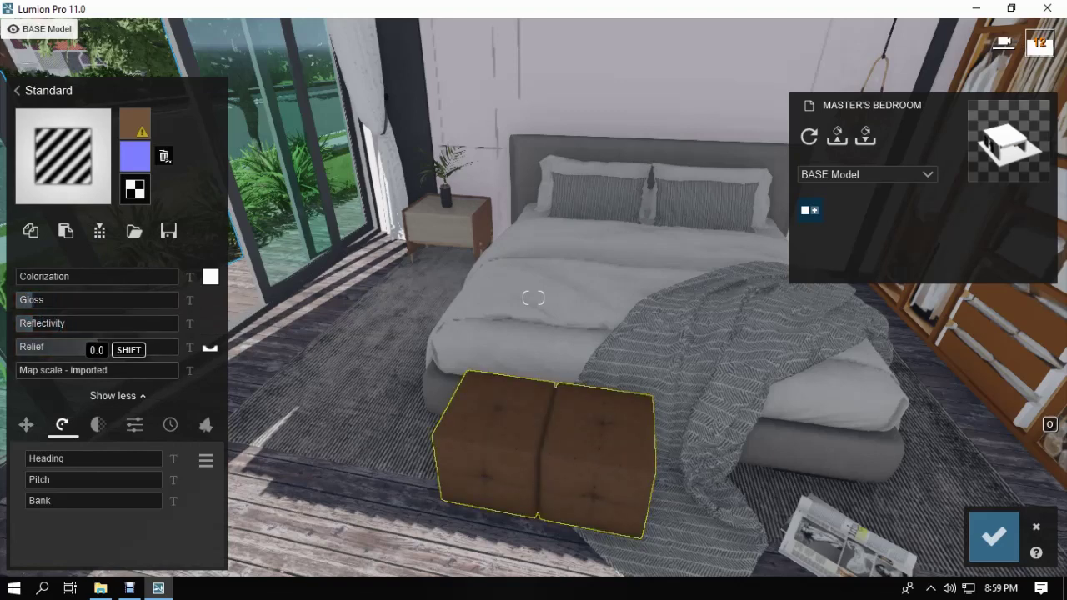
Step: Load a displacement map image from disk into the ottomans' material
left_click(135, 156)
left_click(78, 37)
left_click(79, 37)
double_click(262, 111)
double_click(193, 110)
double_click(347, 122)
Step: Set the ottomans' displacement to about 1.0 and check the leather up close
left_click_drag(24, 347, 34, 347)
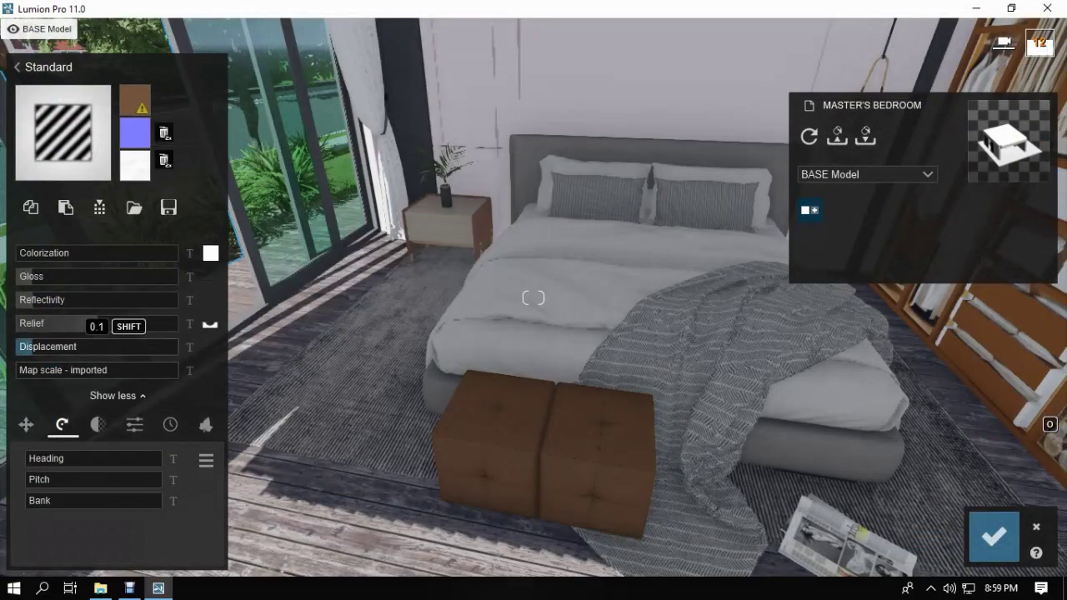
key("w")
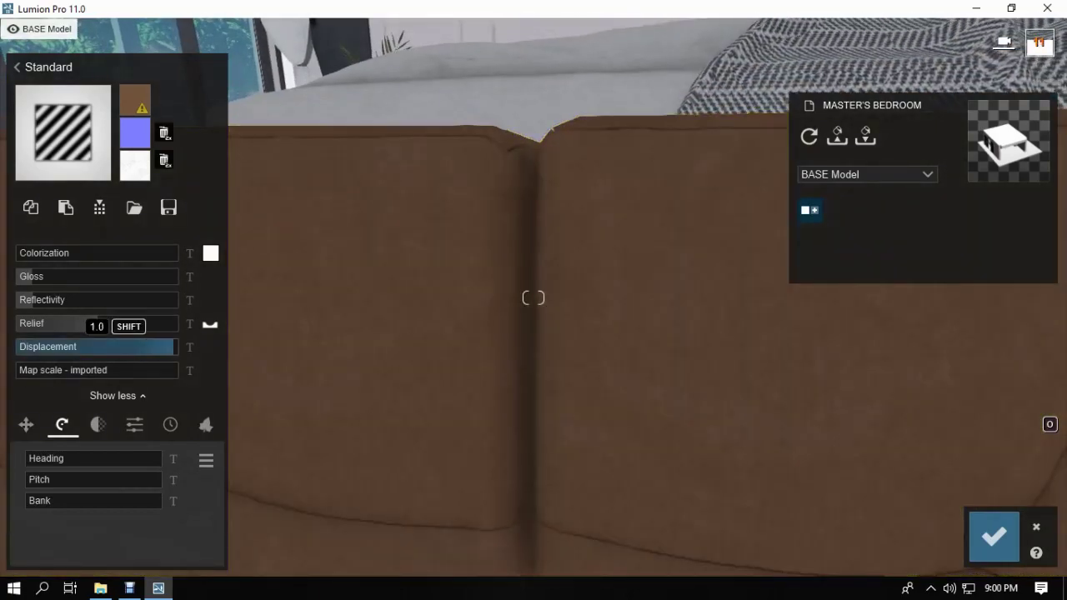
key("s")
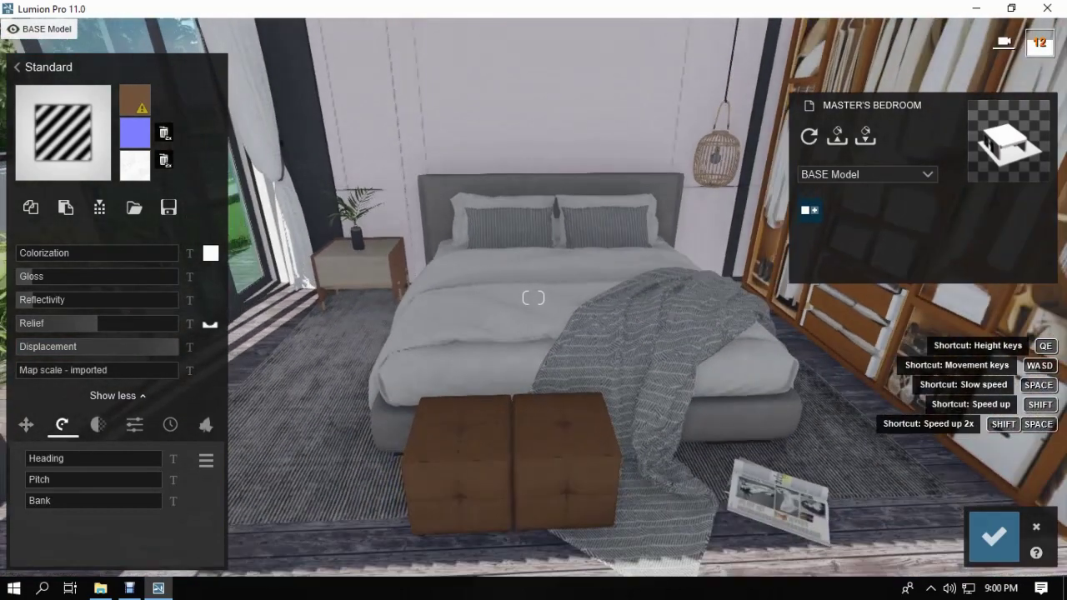
Step: Assign the Standard material to the throw blanket, lower its gloss and set its reflectivity to about 0.4
left_click(601, 367)
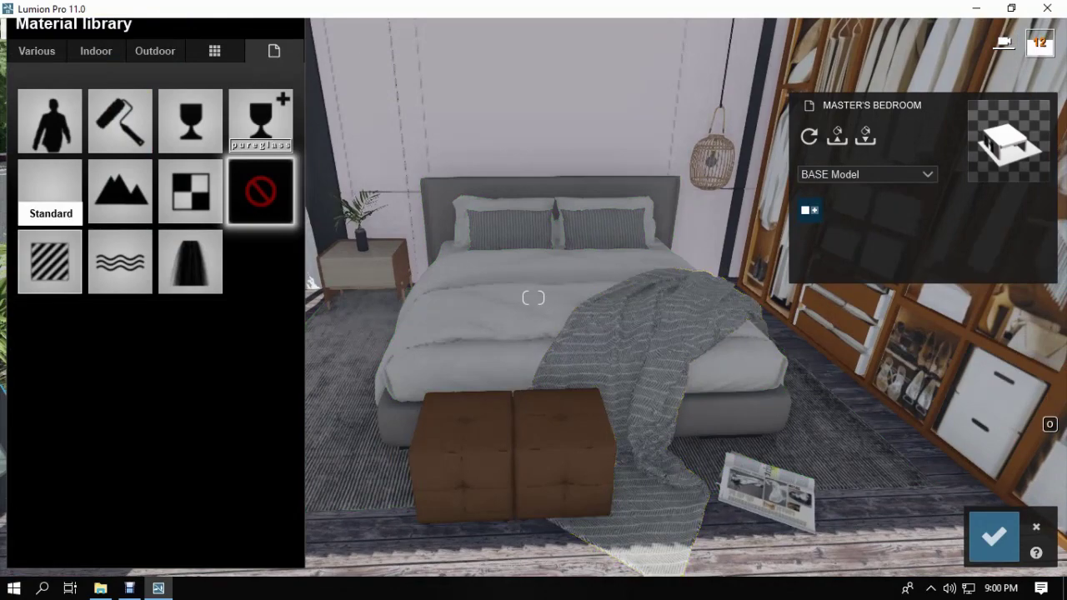
left_click(51, 192)
left_click_drag(80, 300, 35, 301)
left_click_drag(97, 323, 65, 323)
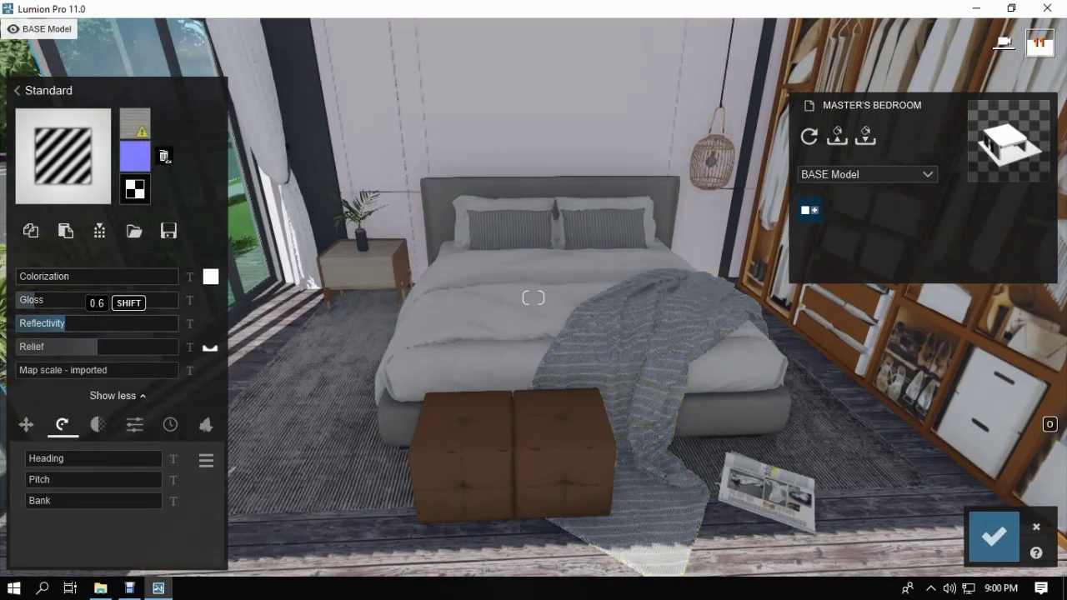
key("w")
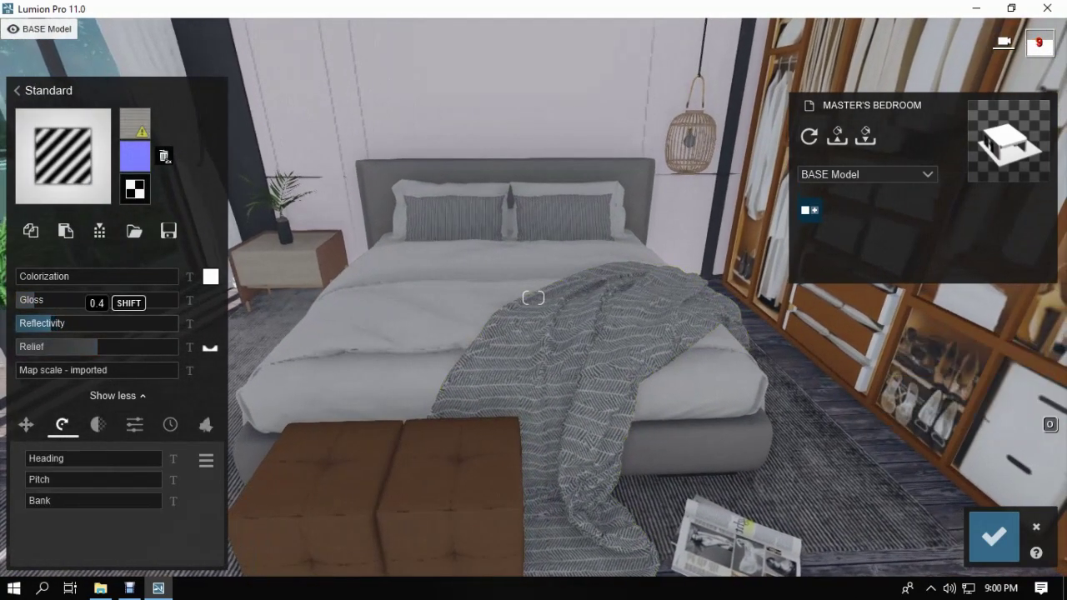
Step: Give the white bedding a Standard material with a displacement map image from disk and displacement of about 0.7
left_click(534, 297)
left_click(50, 192)
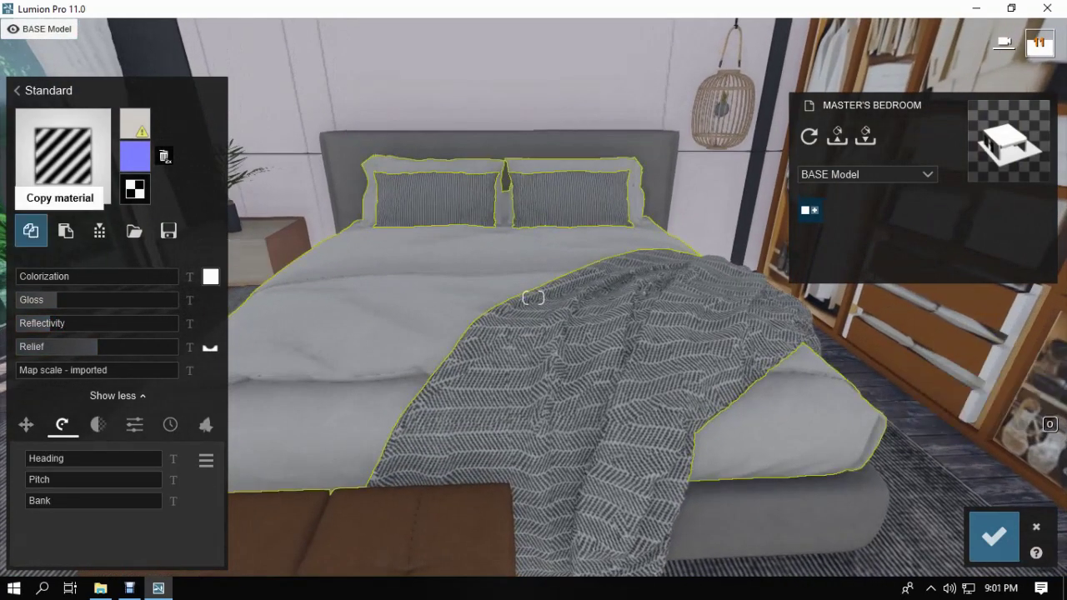
left_click(134, 189)
double_click(186, 125)
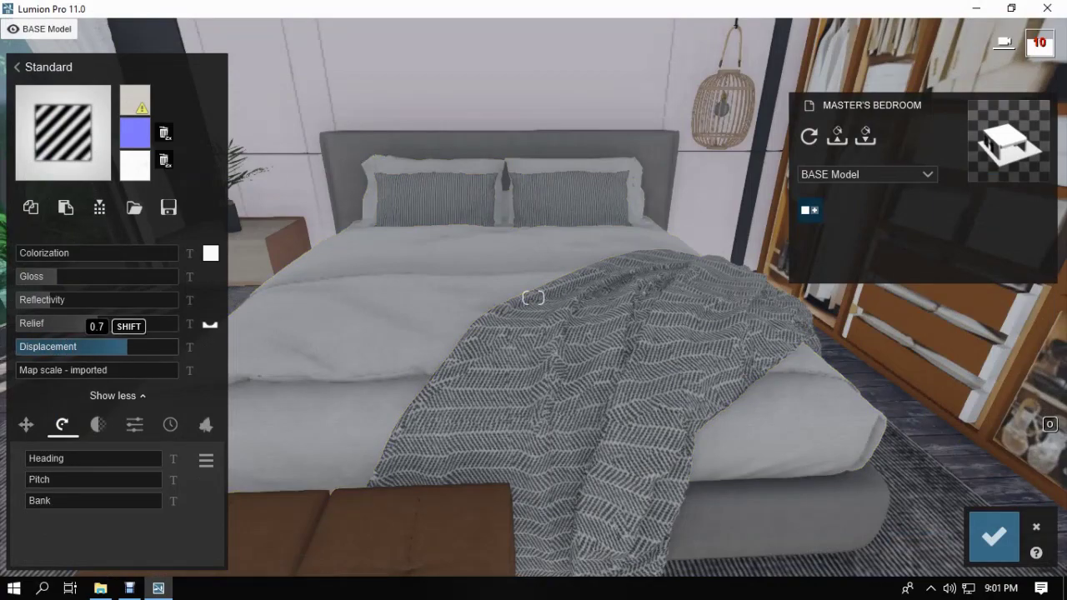
key("w")
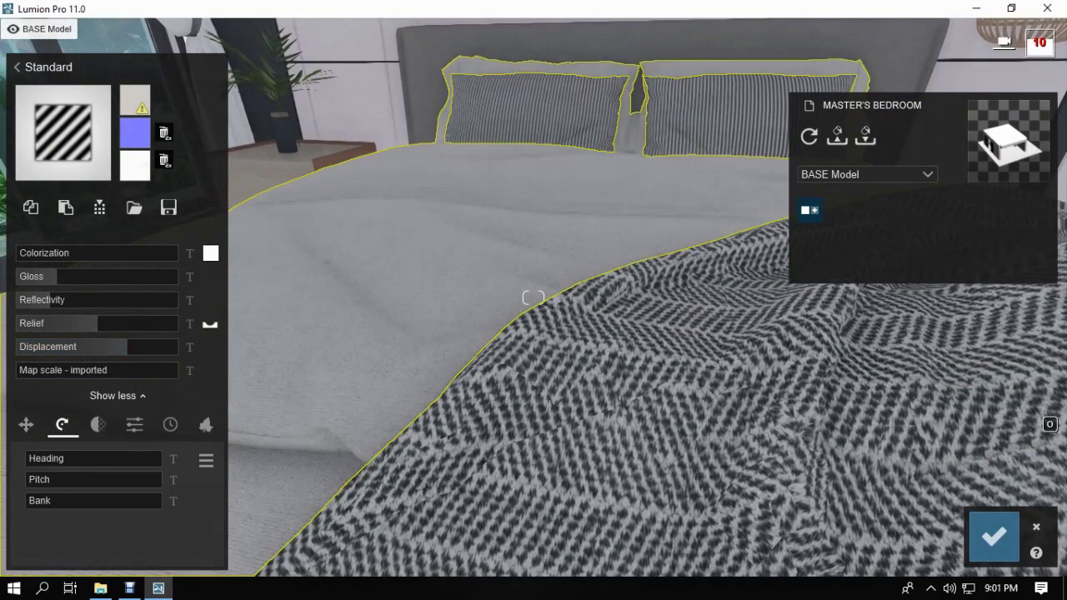
key("s")
left_click(994, 537)
Step: Assign the Standard material to the bed frame, lower its gloss and set its reflectivity to about 0.2
left_click(890, 489)
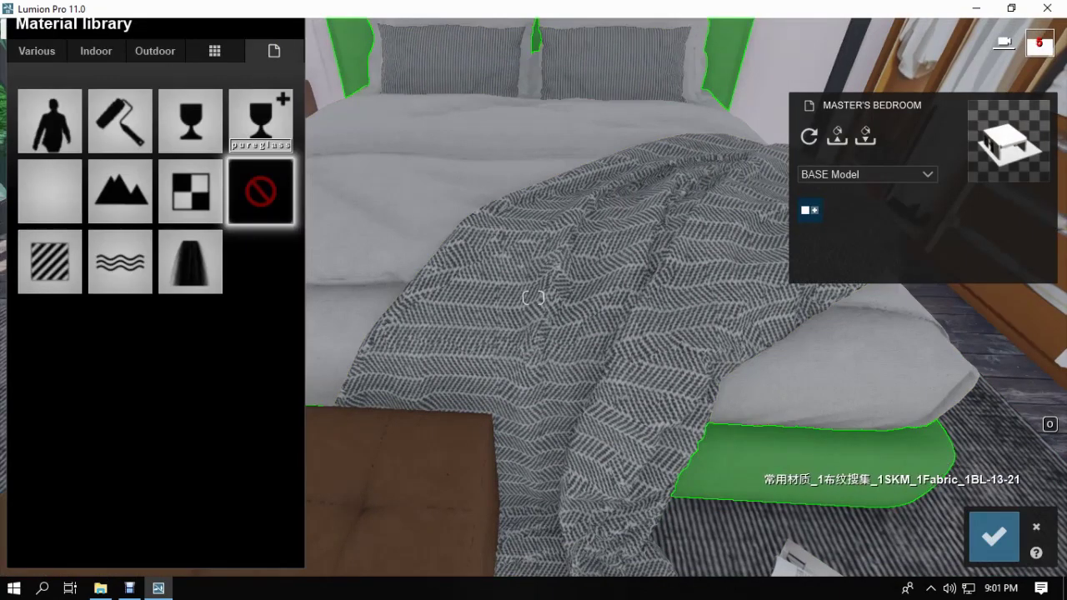
left_click(51, 191)
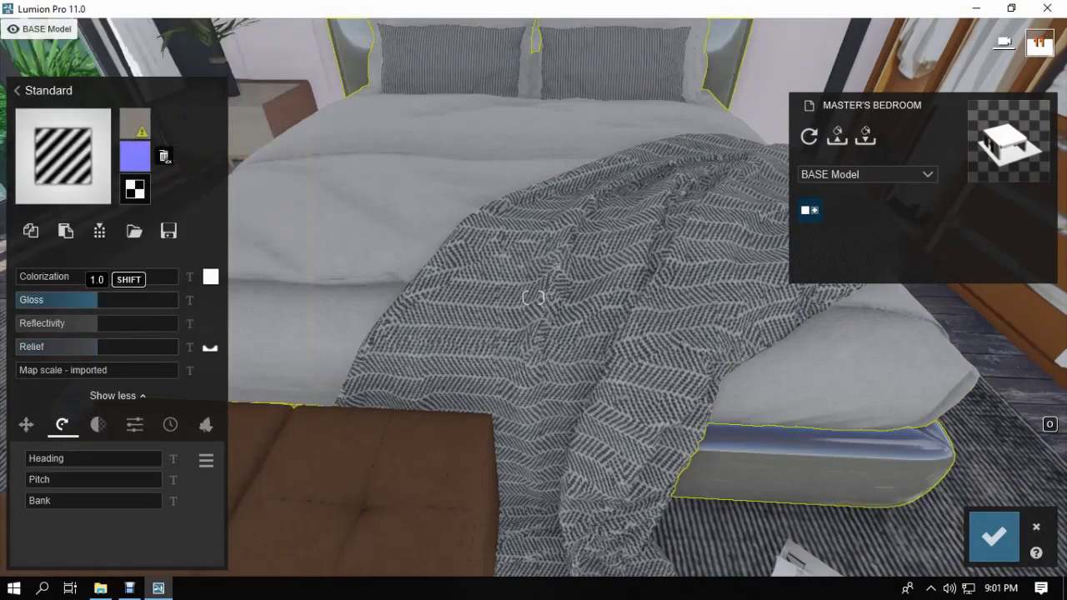
left_click_drag(97, 300, 33, 300)
left_click_drag(97, 324, 33, 324)
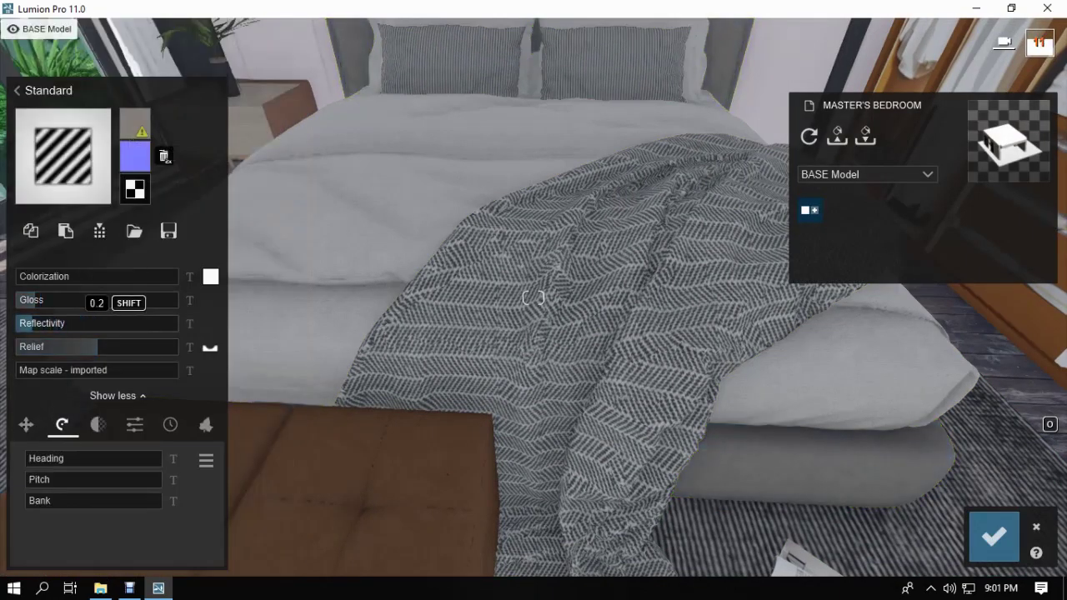
right_click_drag(525, 346, 459, 346)
left_click(994, 536)
Step: Assign the Standard material to the striped pillows, reduce its gloss and reflectivity and increase its relief
left_click(670, 247)
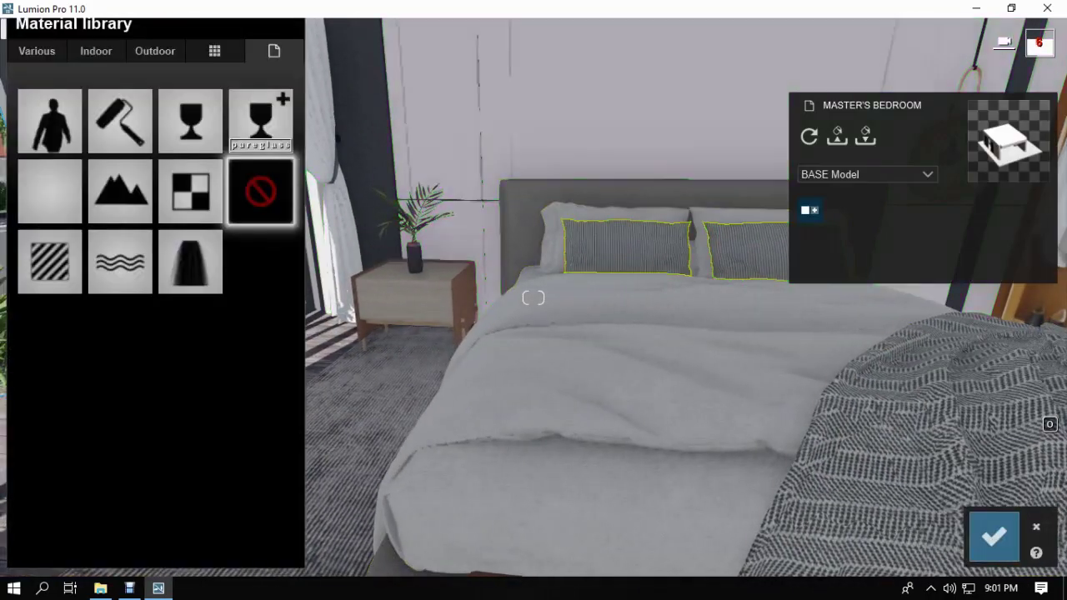
left_click(50, 190)
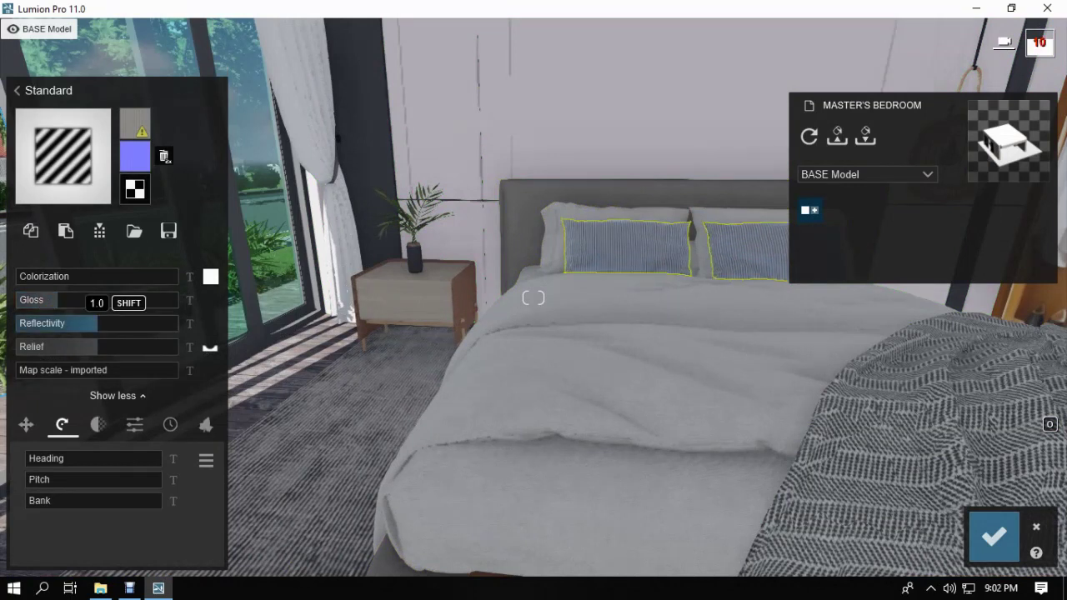
left_click_drag(97, 323, 47, 323)
right_click_drag(351, 359, 409, 330)
key("w")
left_click_drag(97, 347, 133, 347)
key("s")
Step: Apply the Indoor plaster material Polii Plaster 35 2k to the wall behind the bed
right_click_drag(350, 359, 255, 358)
key("w")
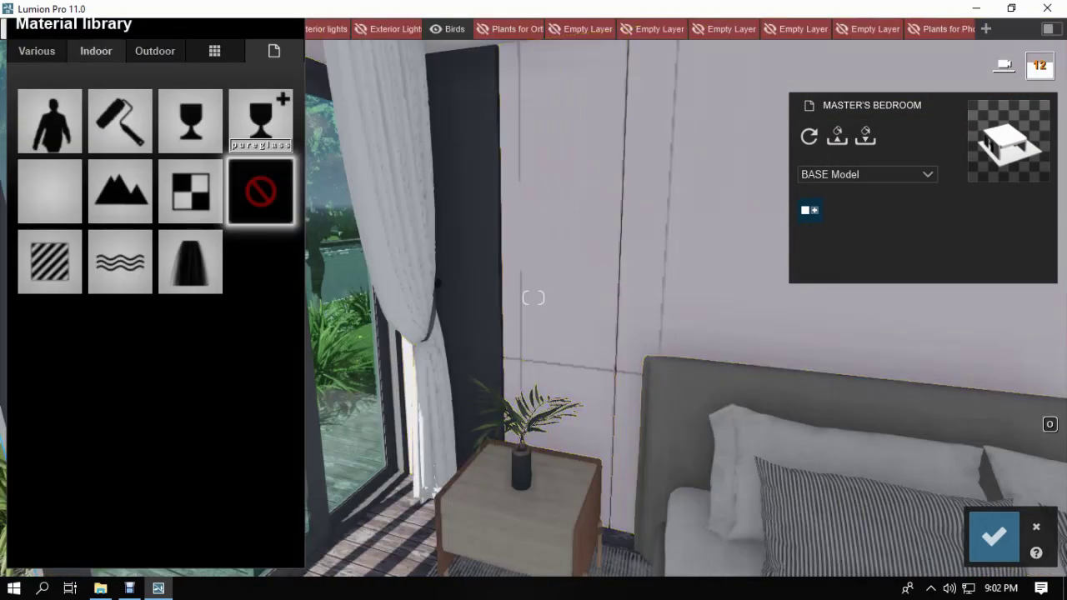
left_click(96, 51)
left_click(270, 97)
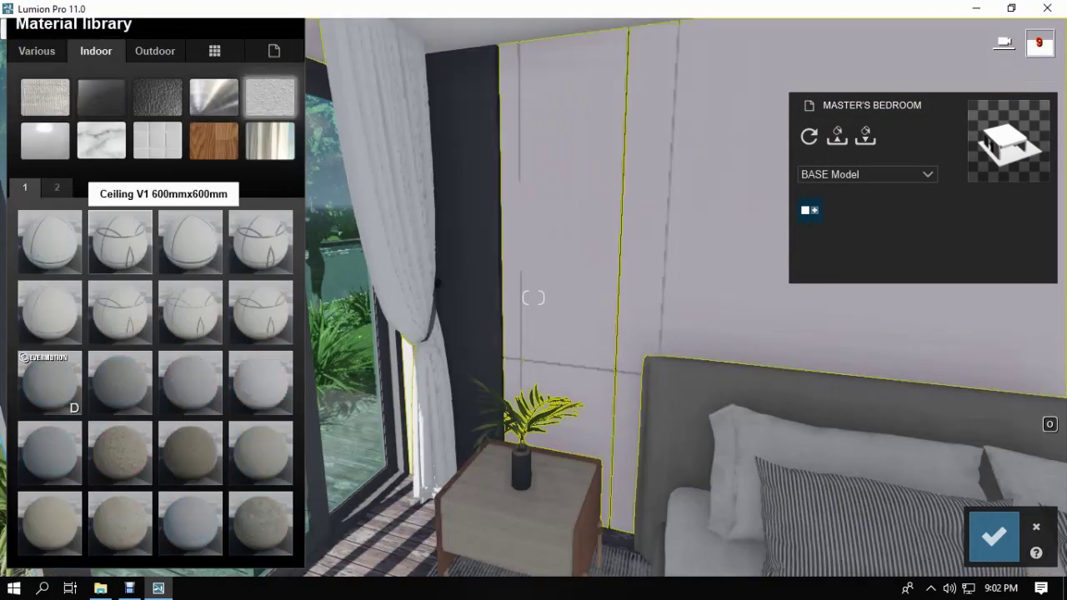
left_click(57, 186)
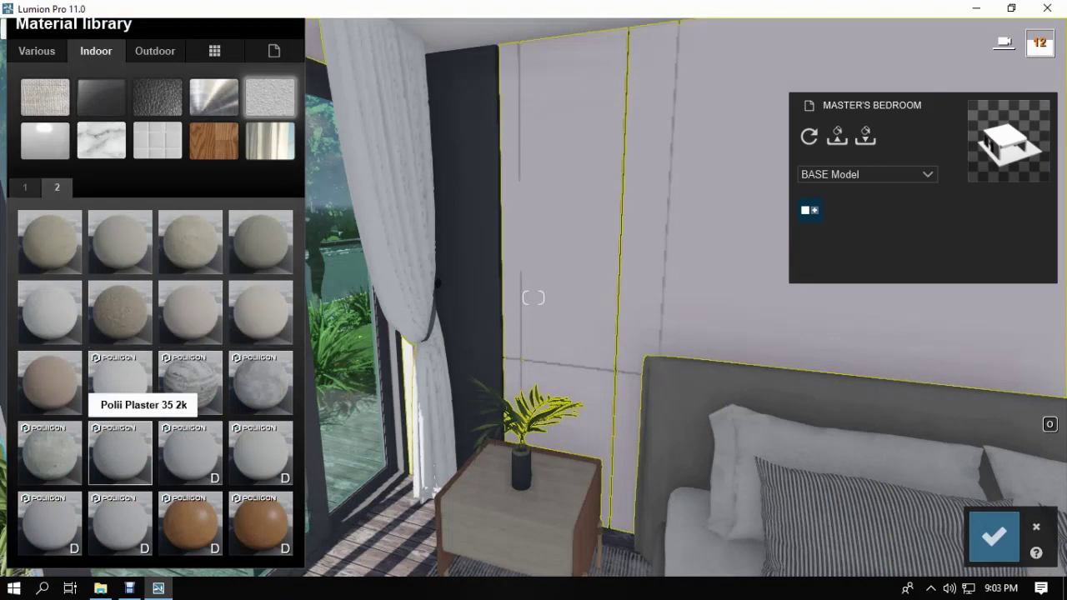
left_click(120, 453)
right_click_drag(792, 438, 874, 396)
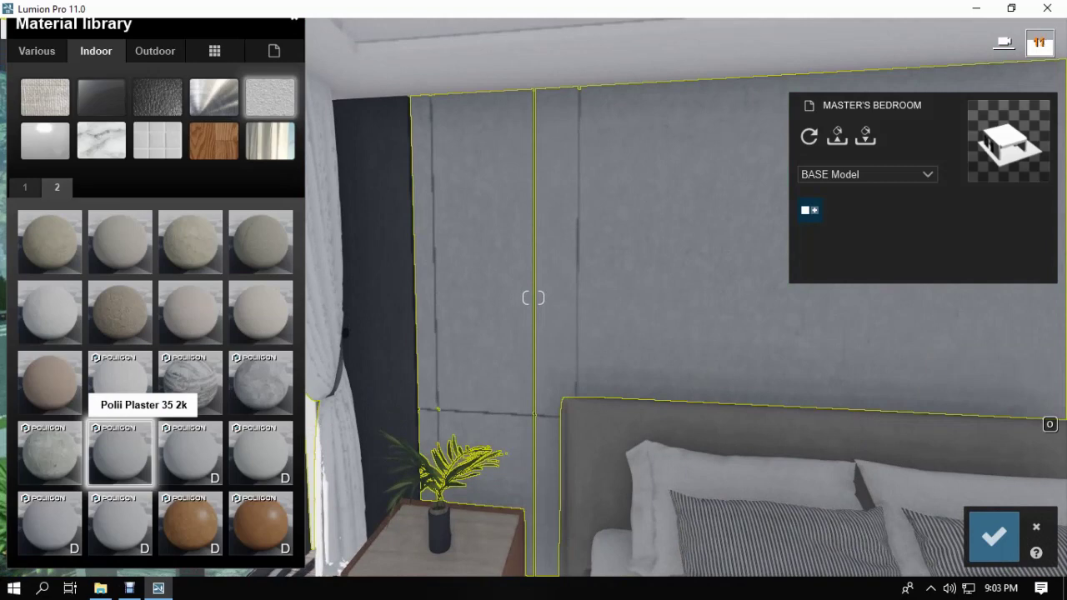
Step: Colour the wall plaster e5e5e5 at full colorization and set its reflectivity to about 0.6 and relief to about 1.5
left_click(994, 537)
left_click(709, 325)
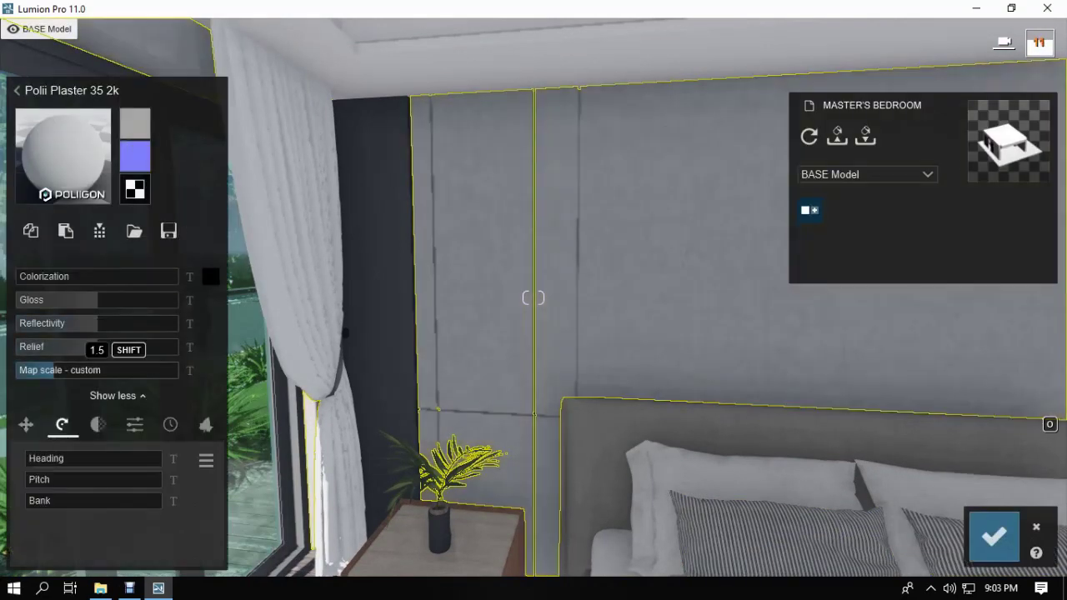
left_click(211, 276)
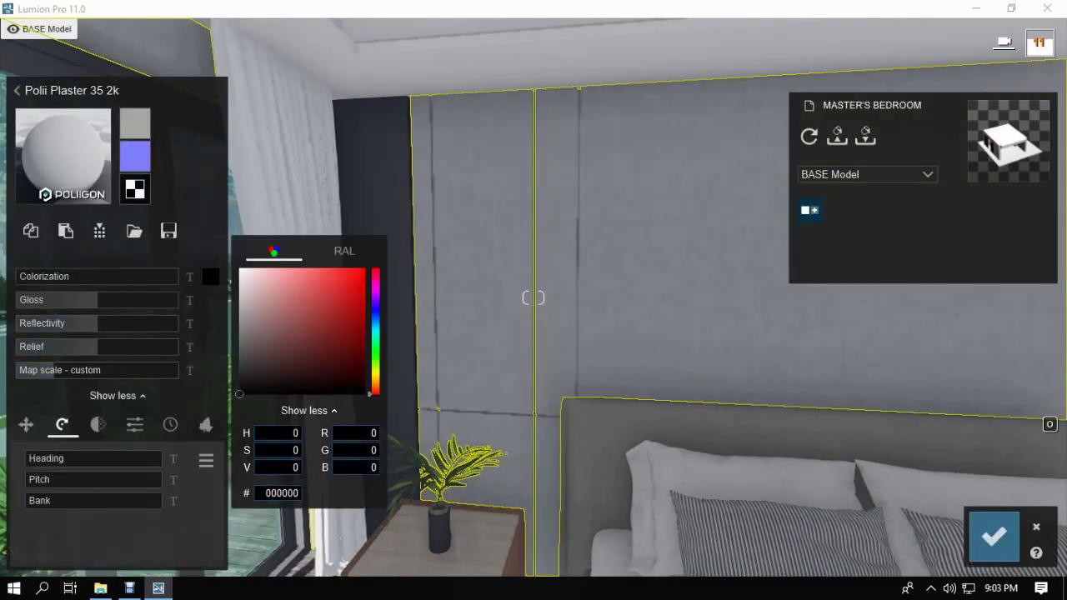
type("e5e5e5")
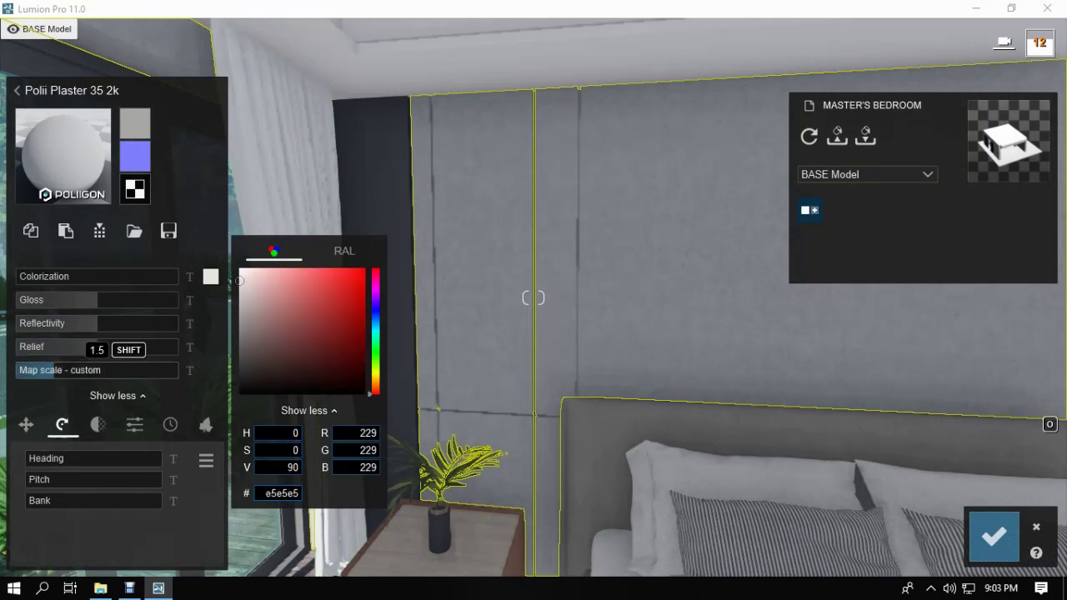
left_click_drag(125, 277, 182, 277)
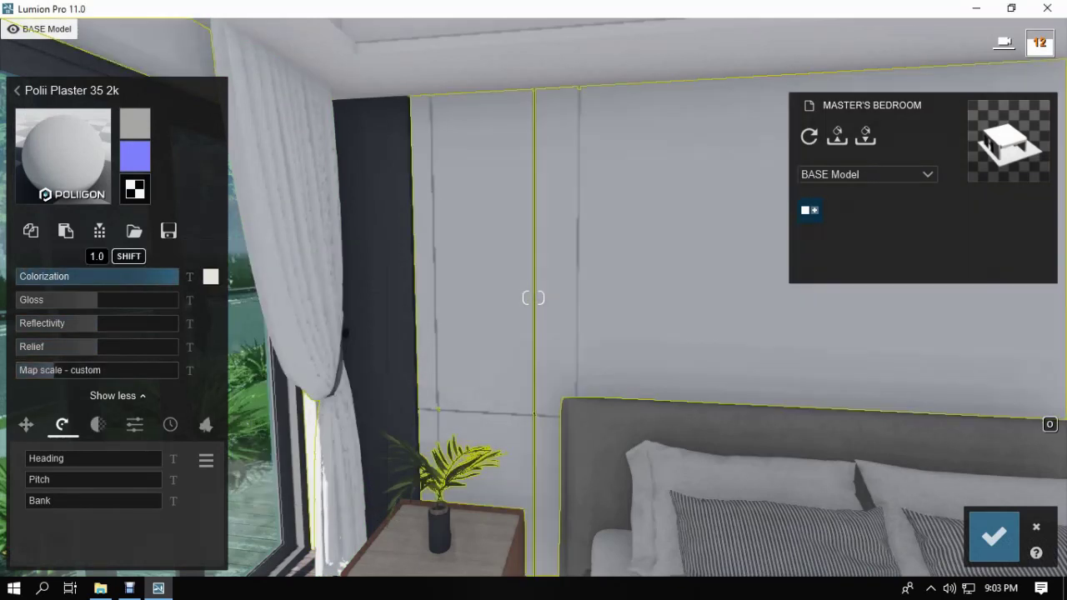
left_click_drag(97, 300, 49, 324)
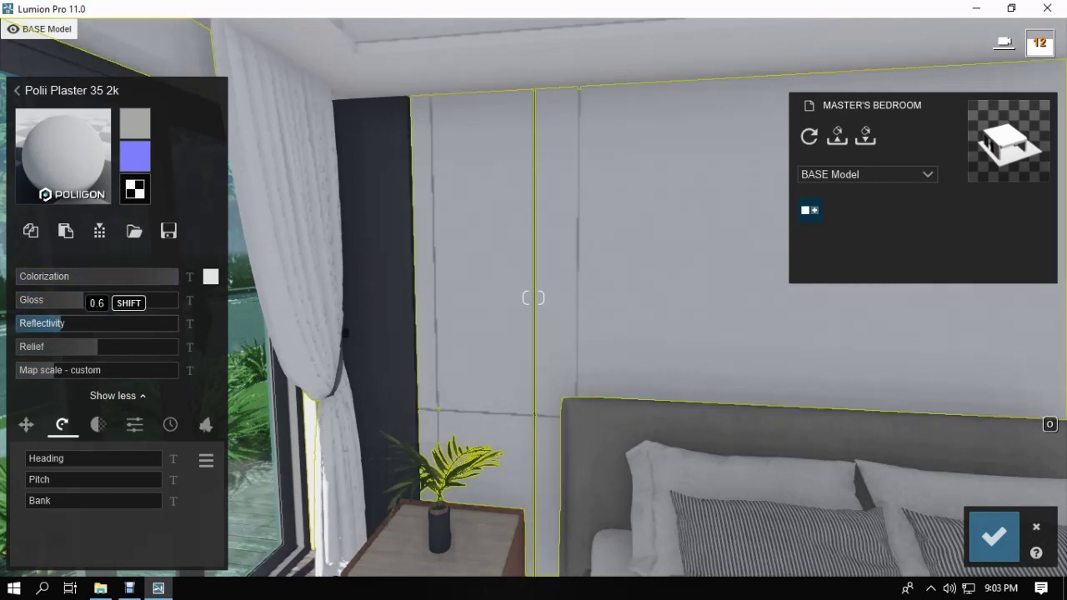
left_click_drag(98, 347, 140, 347)
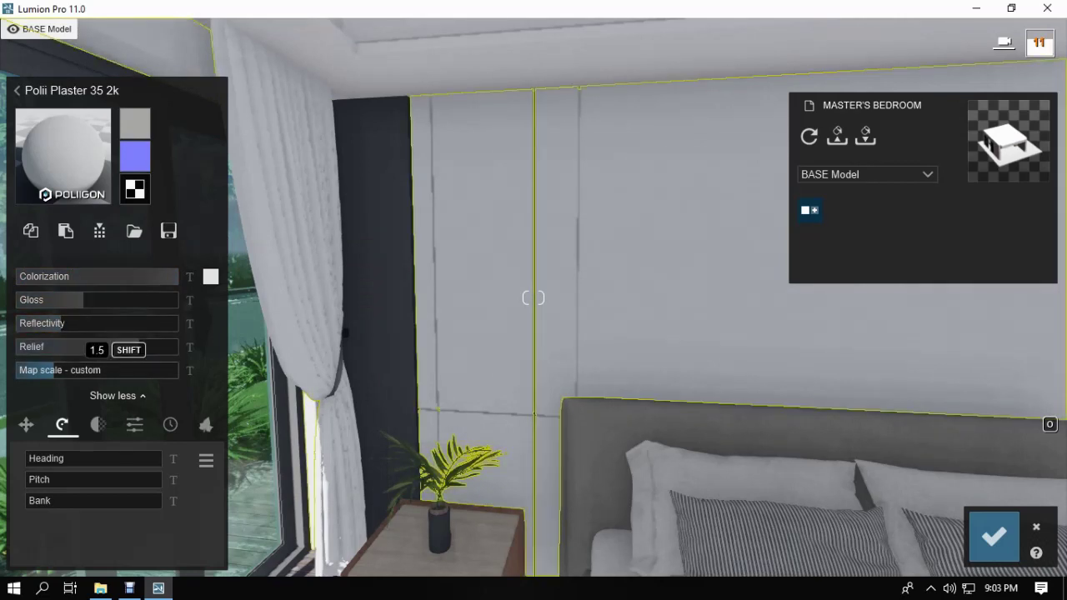
Step: Try different custom map scales on the wall plaster, up to about 113, while checking the surface up close
left_click(190, 370)
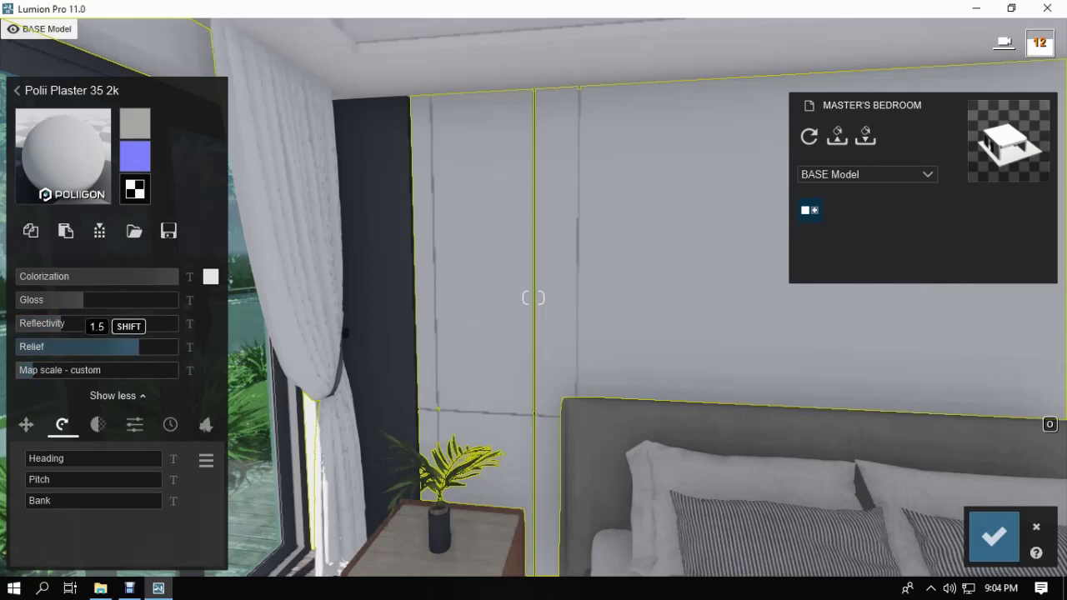
right_click_drag(684, 275, 692, 301)
left_click_drag(35, 370, 93, 370)
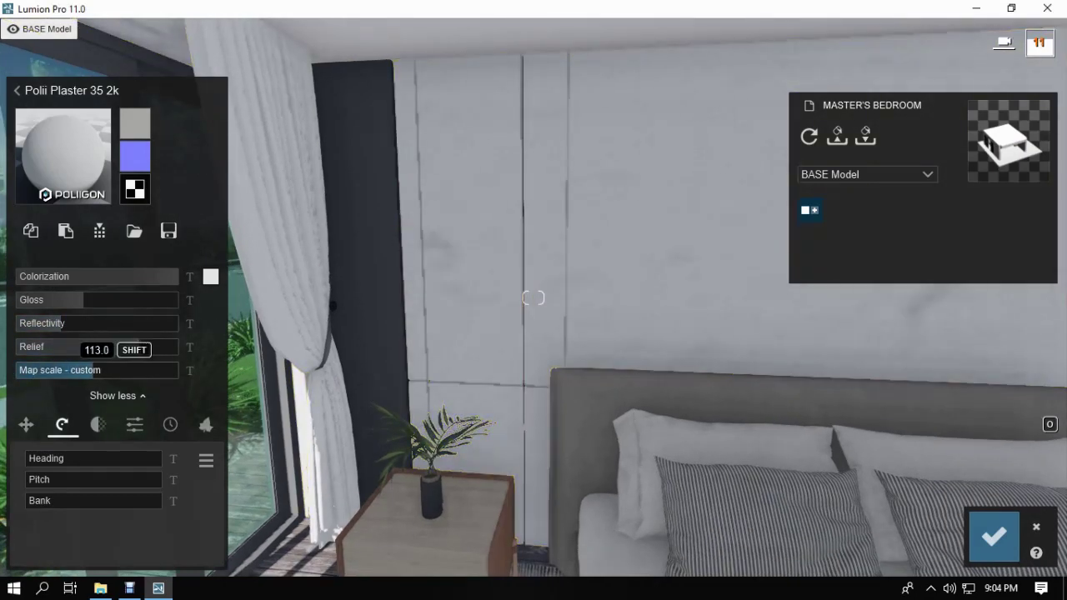
right_click_drag(746, 351, 747, 321)
key("w")
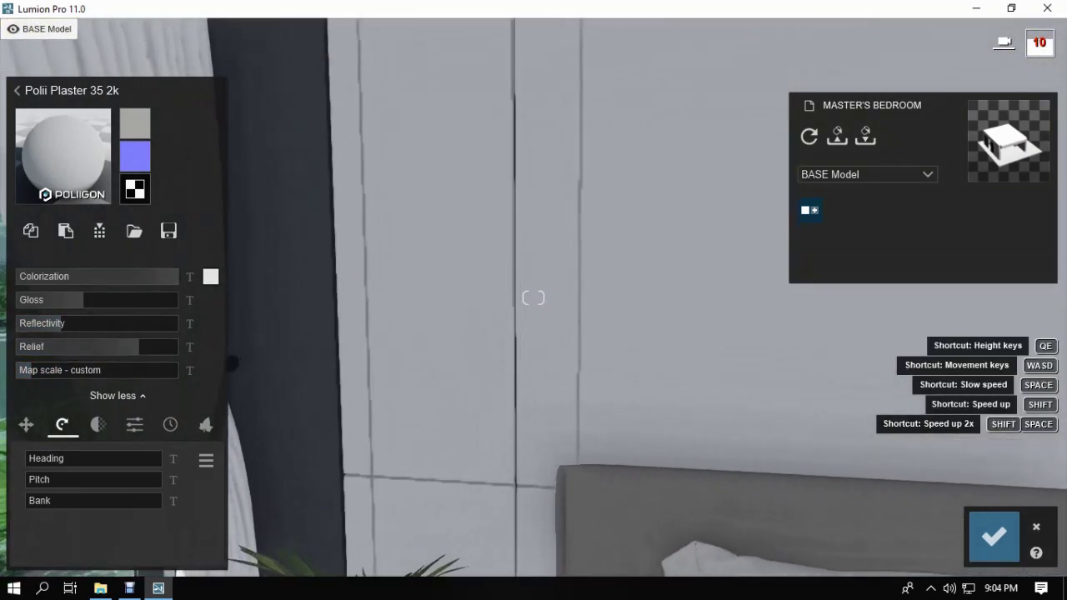
left_click_drag(32, 371, 68, 370)
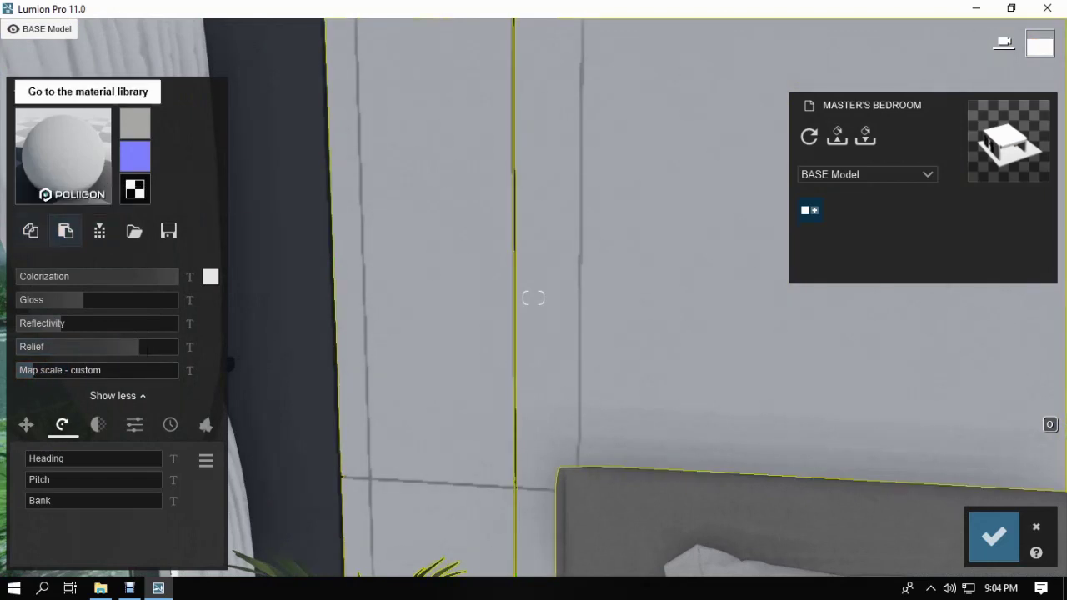
Step: Try other Poliigon plaster materials from the Indoor library on the wall behind the bed
left_click(87, 91)
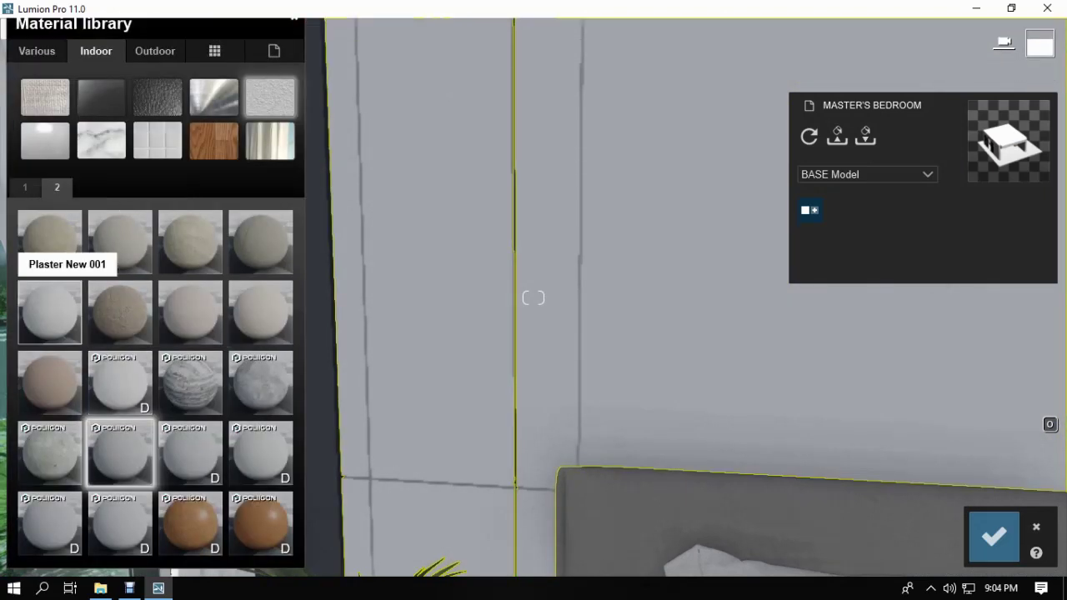
left_click(120, 384)
right_click_drag(534, 350, 651, 350)
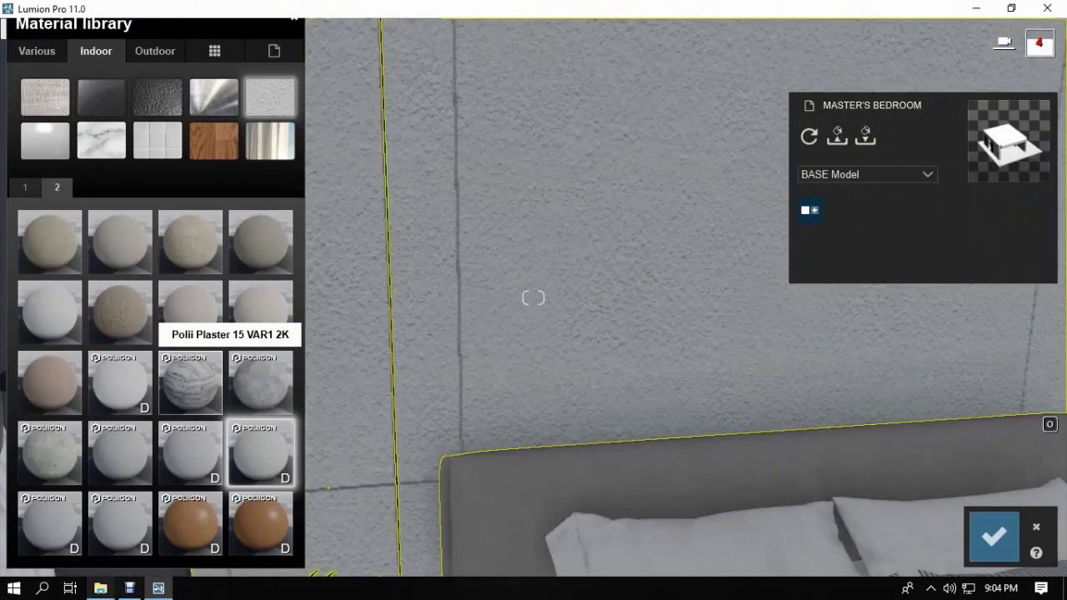
Step: Shift the Lumion window aside to expose part of the desktop
left_click(129, 589)
left_click(976, 9)
left_click_drag(420, 9, 539, 14)
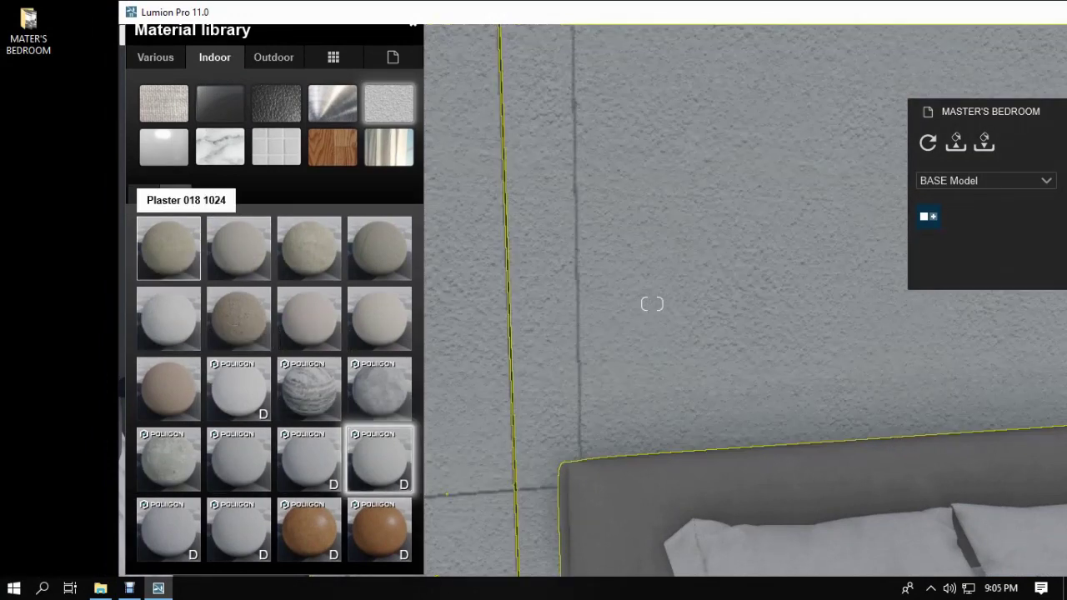
Step: Compare more Indoor plasters on the wall and apply Plaster 004 1024x512
left_click(144, 192)
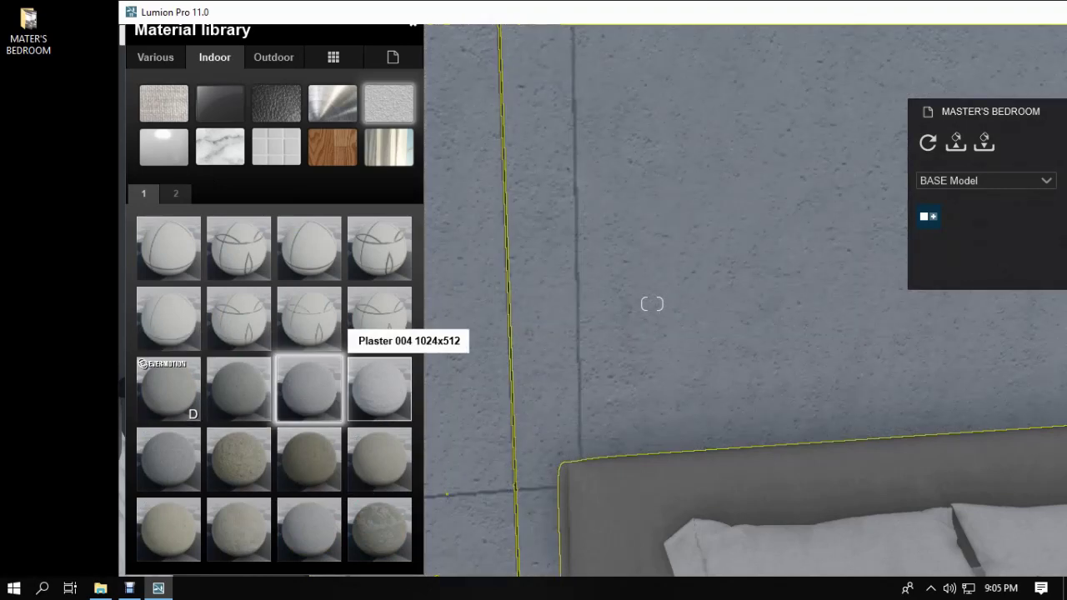
left_click(380, 390)
right_click_drag(652, 304, 808, 250)
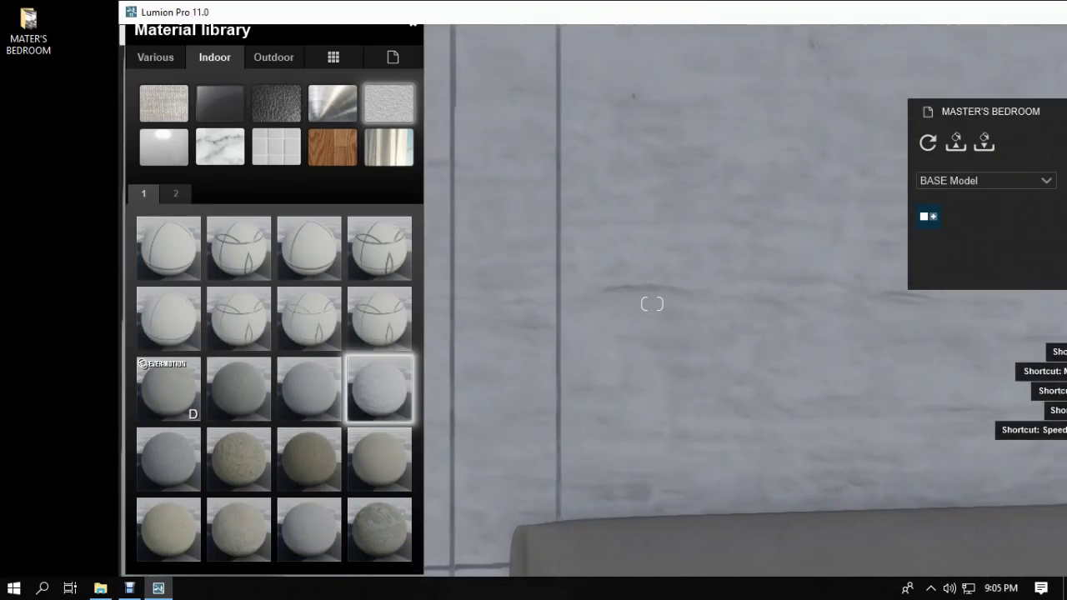
Step: Save the current wall plaster, replace it with the Indoor plaster Polii Plaster 35 2k, and save the change
left_click(994, 537)
right_click_drag(533, 297, 492, 287)
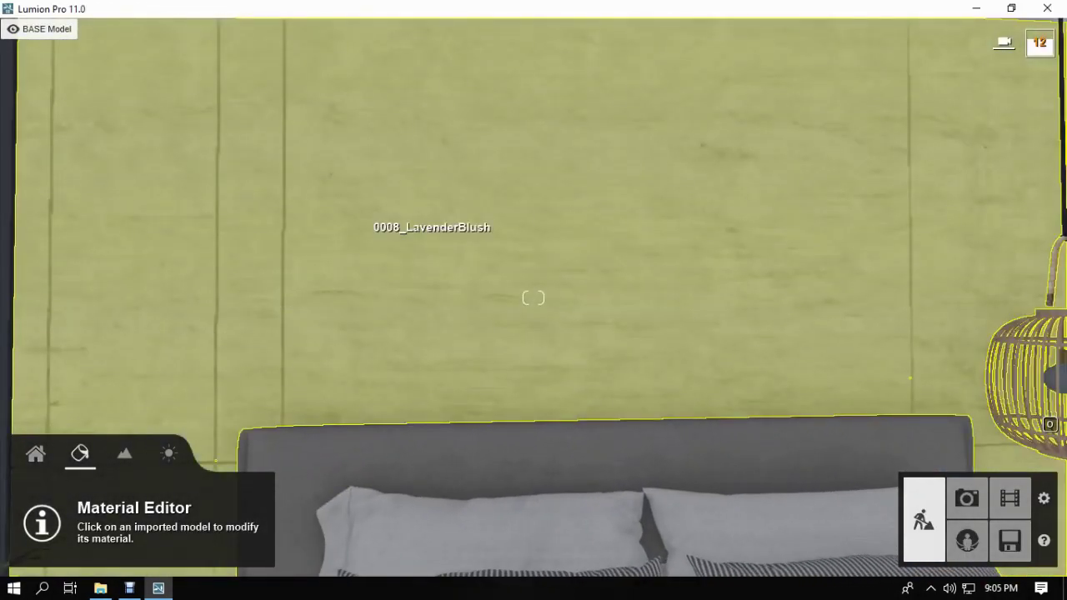
left_click(367, 225)
left_click(70, 163)
left_click(57, 187)
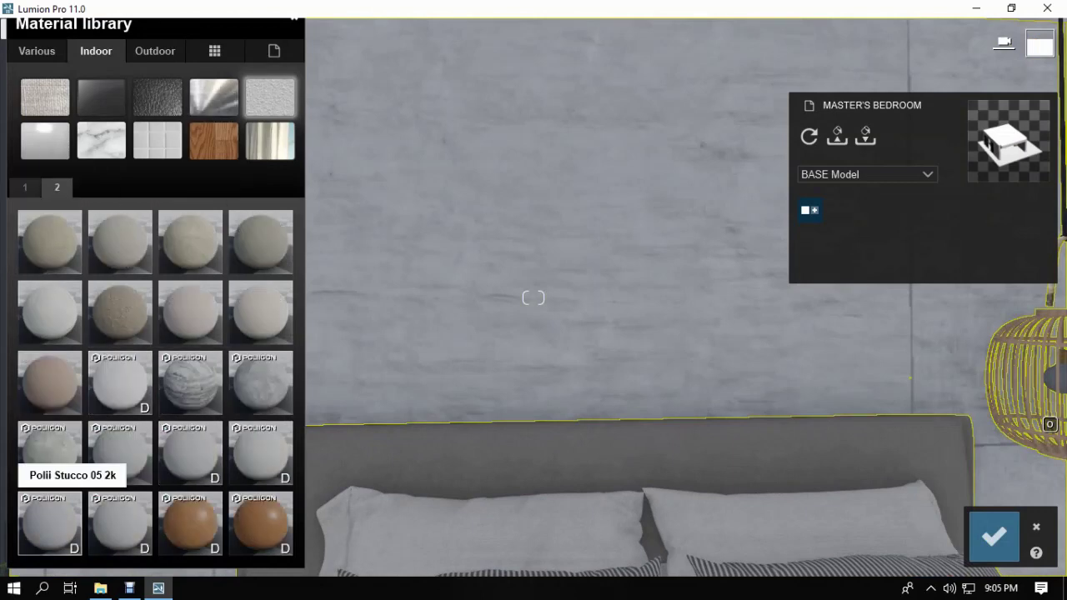
left_click(120, 453)
right_click_drag(517, 383, 384, 388)
left_click(994, 537)
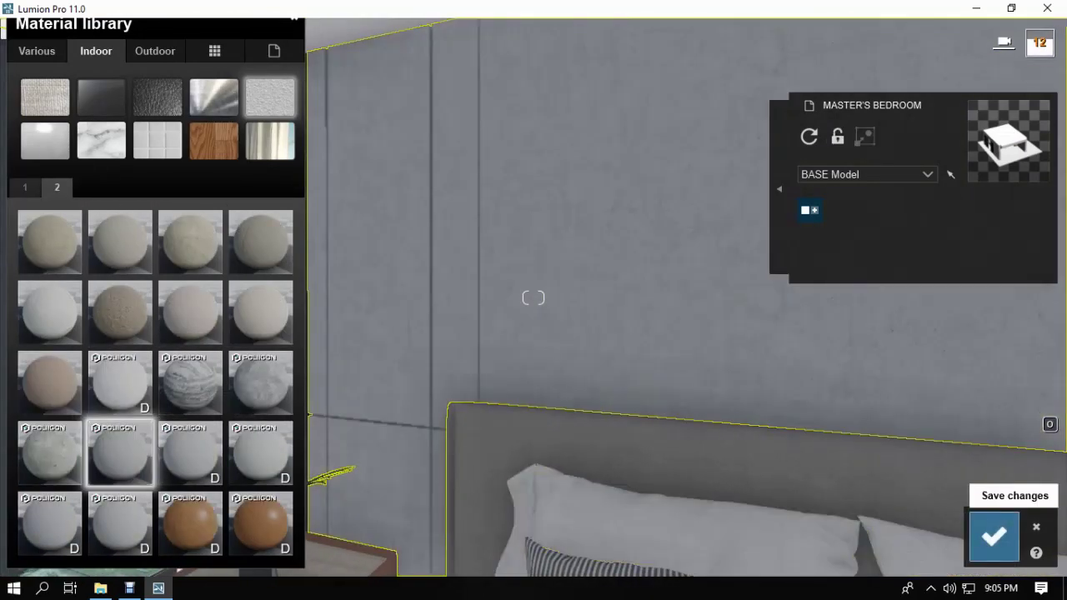
Step: Tune the wall plaster with lower reflectivity, stronger relief, a smaller map scale and full colorization in e5e5e5, and save it
left_click(375, 358)
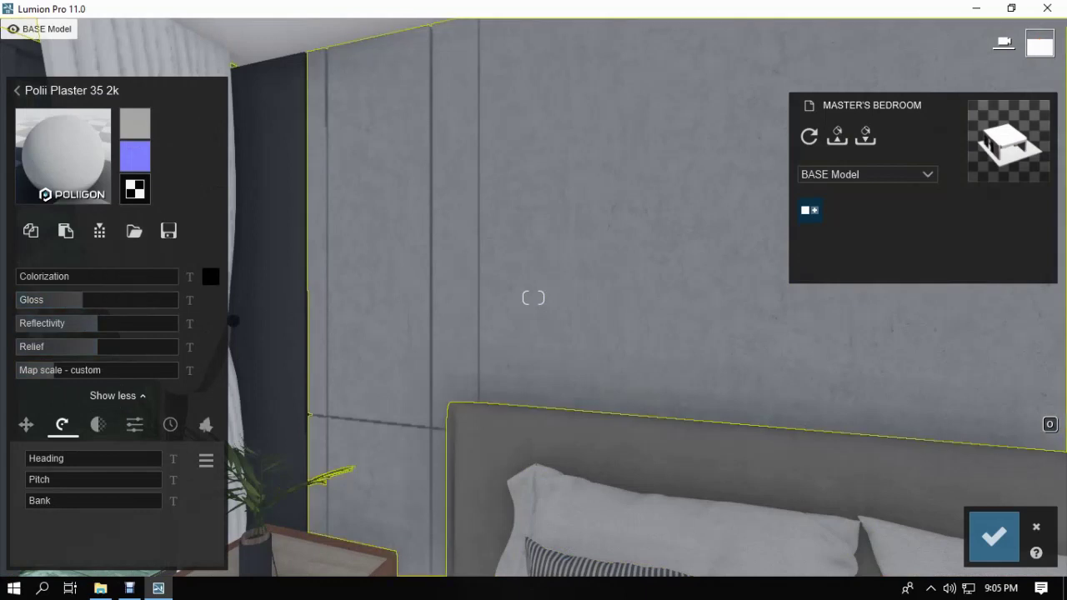
right_click_drag(350, 342, 534, 337)
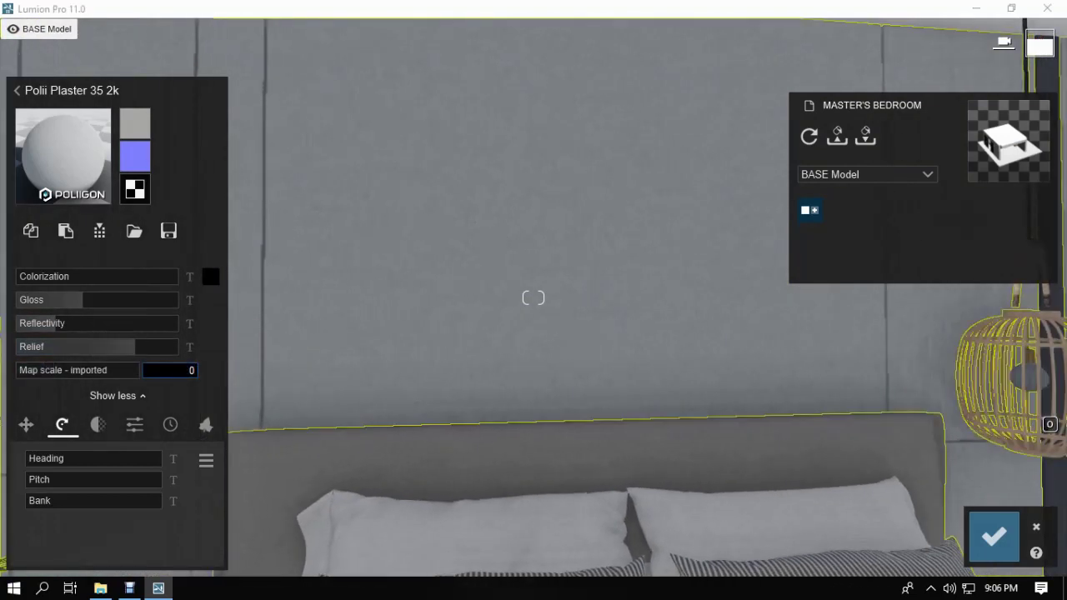
left_click(210, 276)
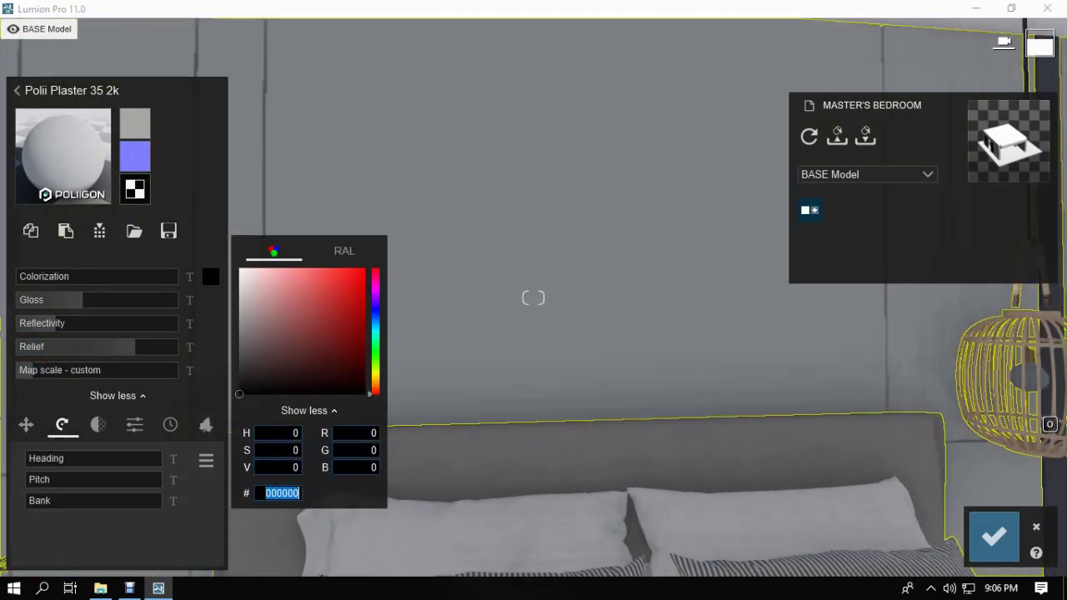
type("e5e5e5")
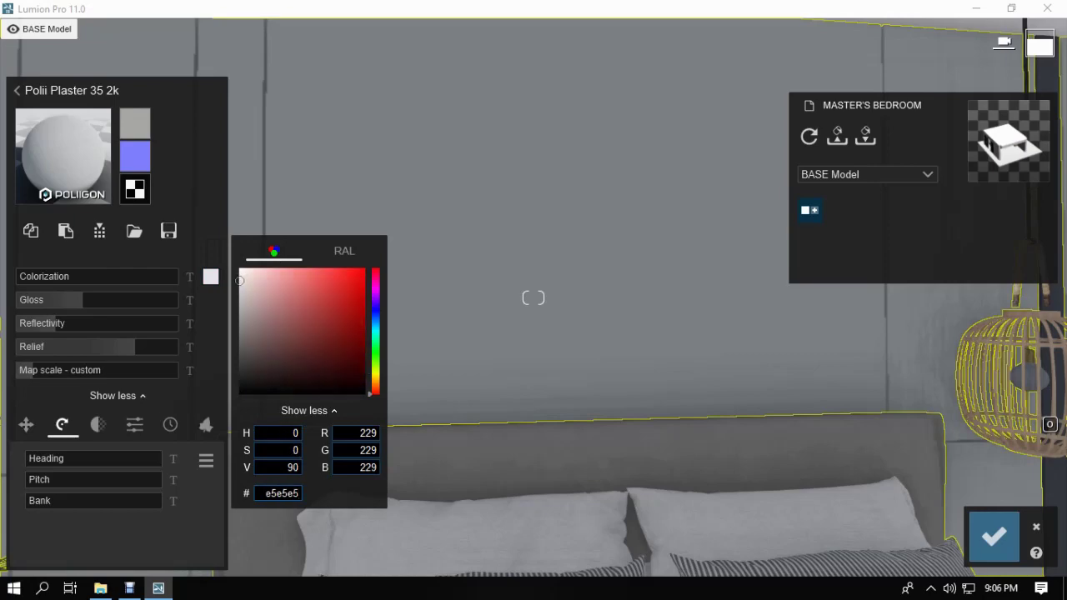
left_click_drag(100, 277, 200, 277)
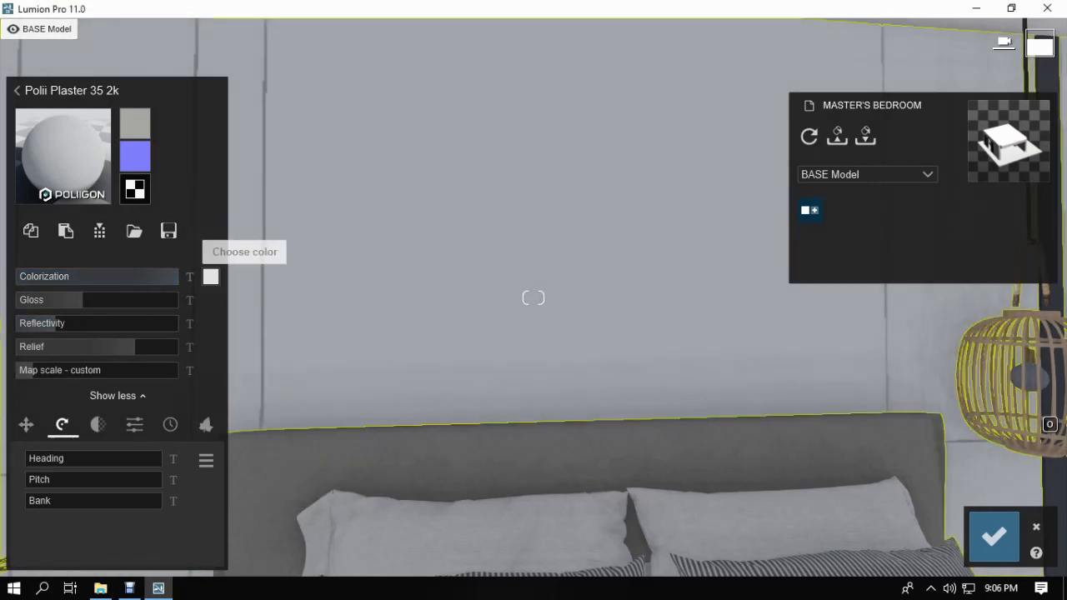
key("s")
right_click_drag(534, 333, 484, 358)
left_click(994, 537)
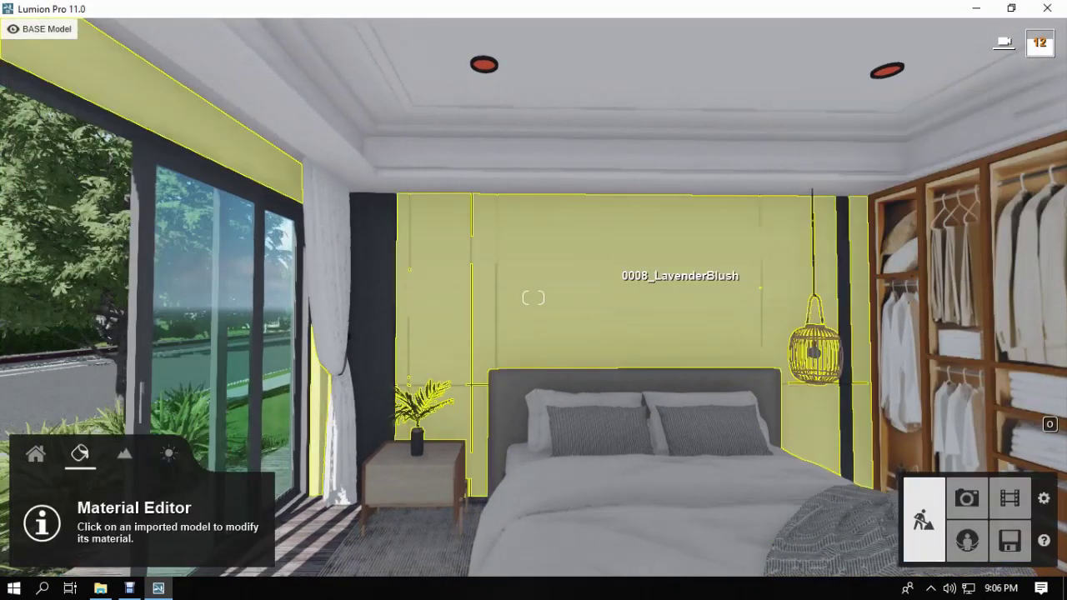
Step: Copy the wall's Polii Plaster 35 2k material onto the ceiling and set its gloss to 0.9 with slightly higher reflectivity
left_click(621, 284)
left_click(485, 156)
key("w")
right_click_drag(485, 156, 486, 92)
left_click(50, 262)
key("q")
right_click_drag(500, 287, 467, 308)
left_click(66, 231)
left_click_drag(56, 323, 63, 323)
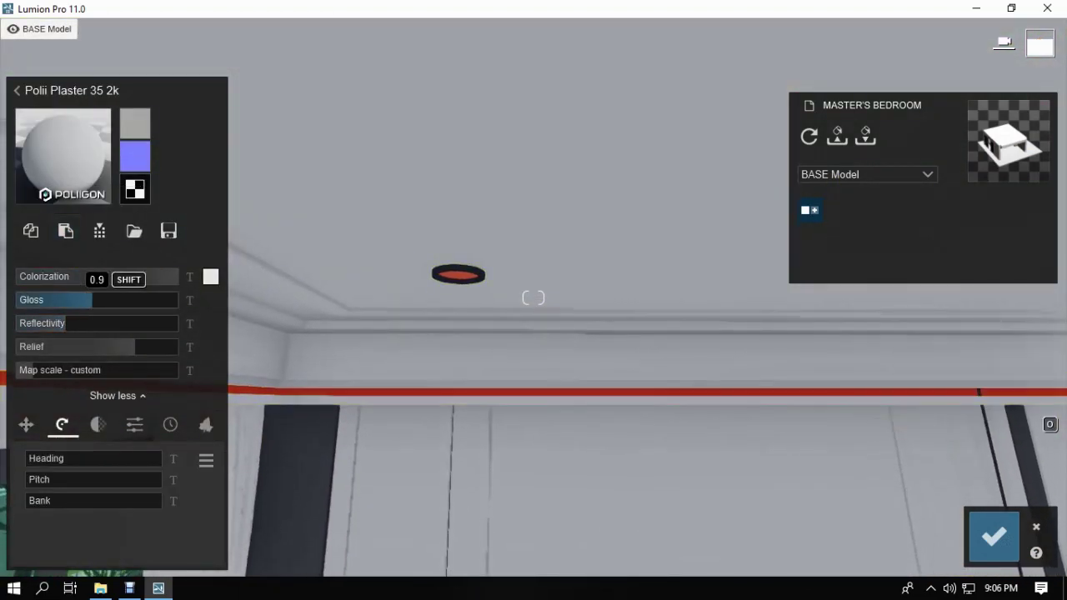
Step: Turn the red cove strip above the bed into a glowing Standard material with raised emissive and reduced colorization
key("w")
mouse_move(500, 283)
right_mouse_down()
mouse_move(501, 321)
mouse_move(501, 288)
right_mouse_up()
left_click(346, 127)
key("s")
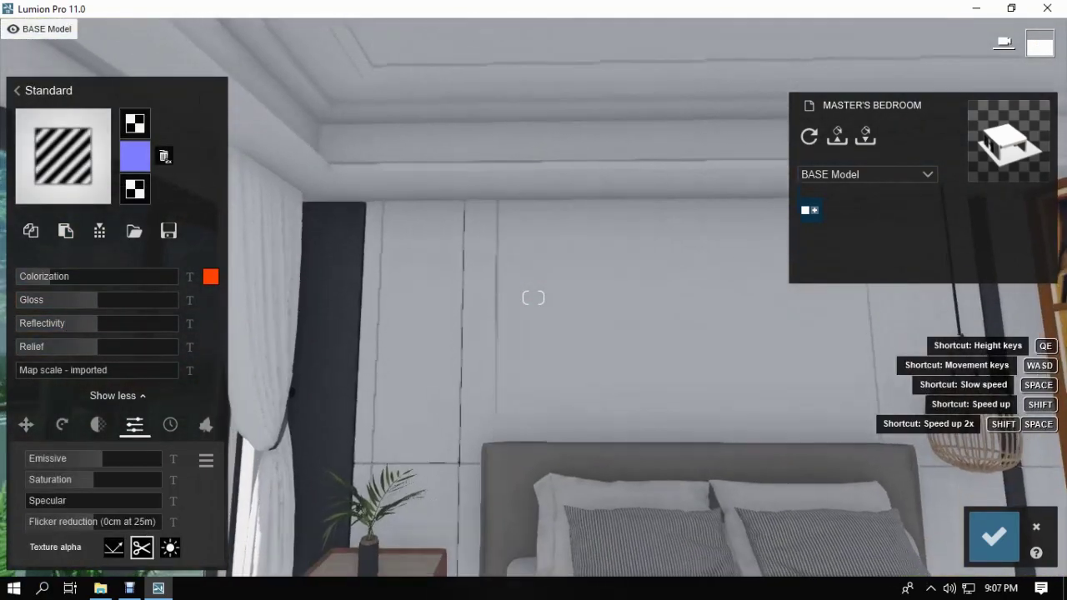
right_click_drag(467, 163, 446, 129)
Step: Give the ceiling downlight's red lens a Standard material with a lighter color, colorization 0.0 and higher relief
left_click(442, 128)
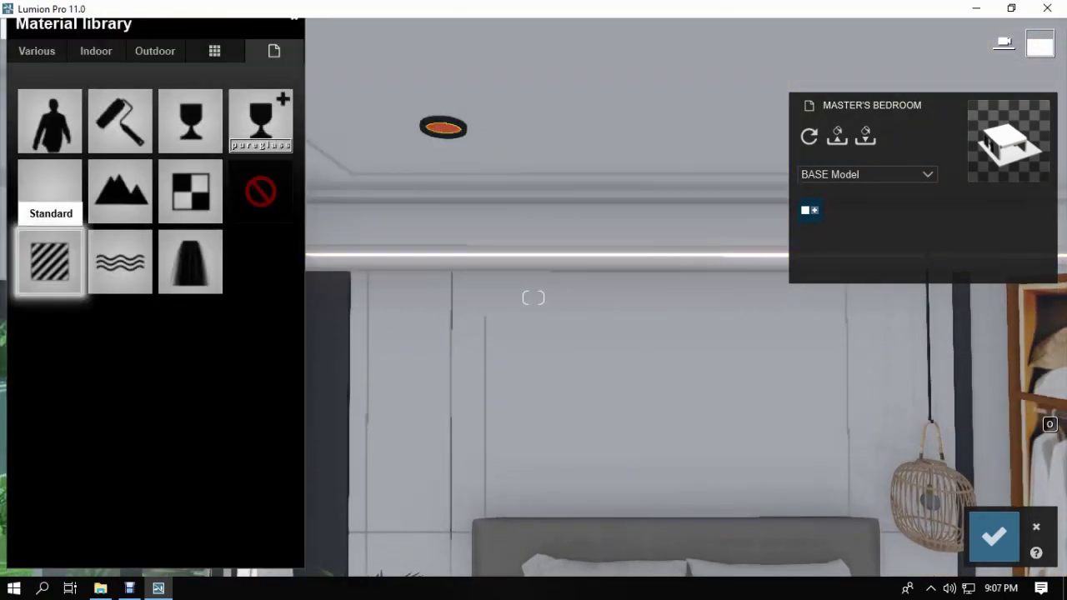
left_click(50, 262)
left_click(211, 277)
left_click_drag(70, 277, 16, 276)
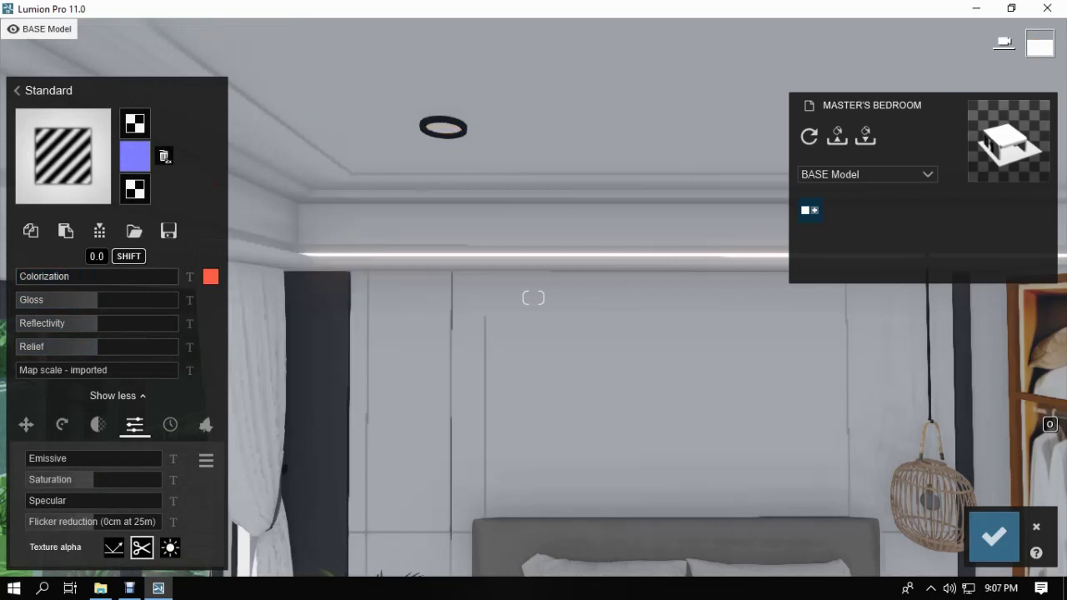
left_click(138, 347)
Step: Assign a Standard material to the downlight's outer ring and increase its relief
left_click(445, 123)
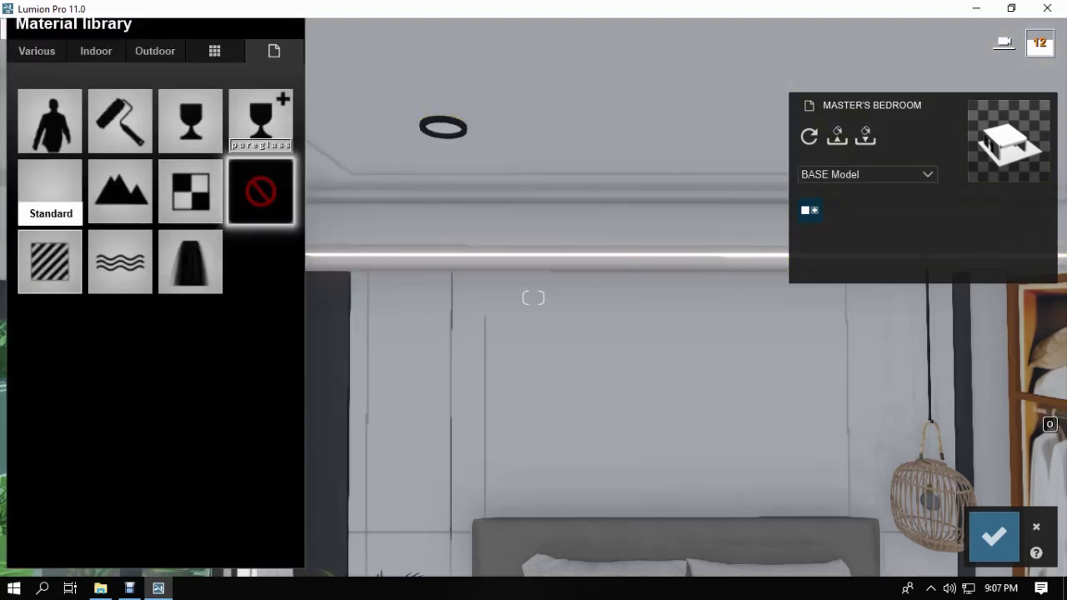
left_click(49, 262)
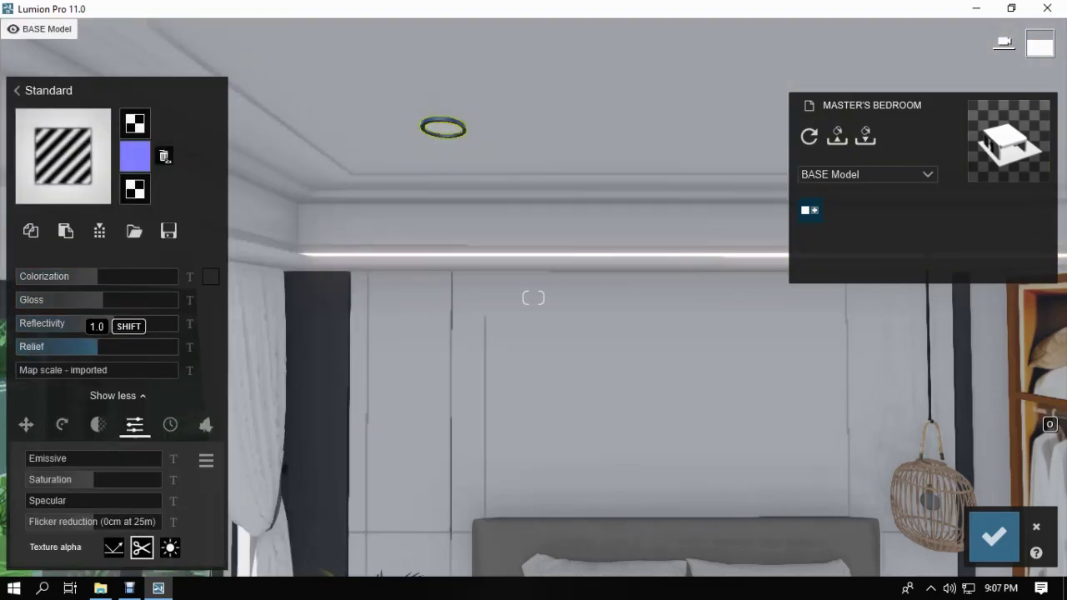
left_click(142, 347)
Step: Give the woven basket of the pendant lamp a Standard material with low gloss and reflectivity 0.2
right_click_drag(497, 377, 511, 409)
right_click_drag(511, 360, 577, 380)
key("w")
left_click(545, 289)
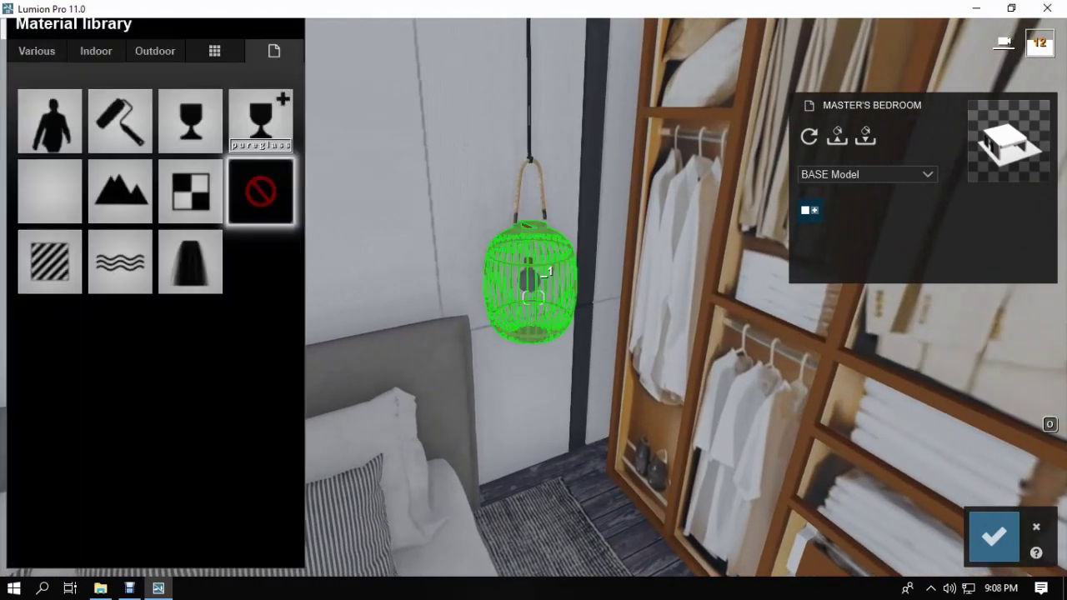
left_click(49, 262)
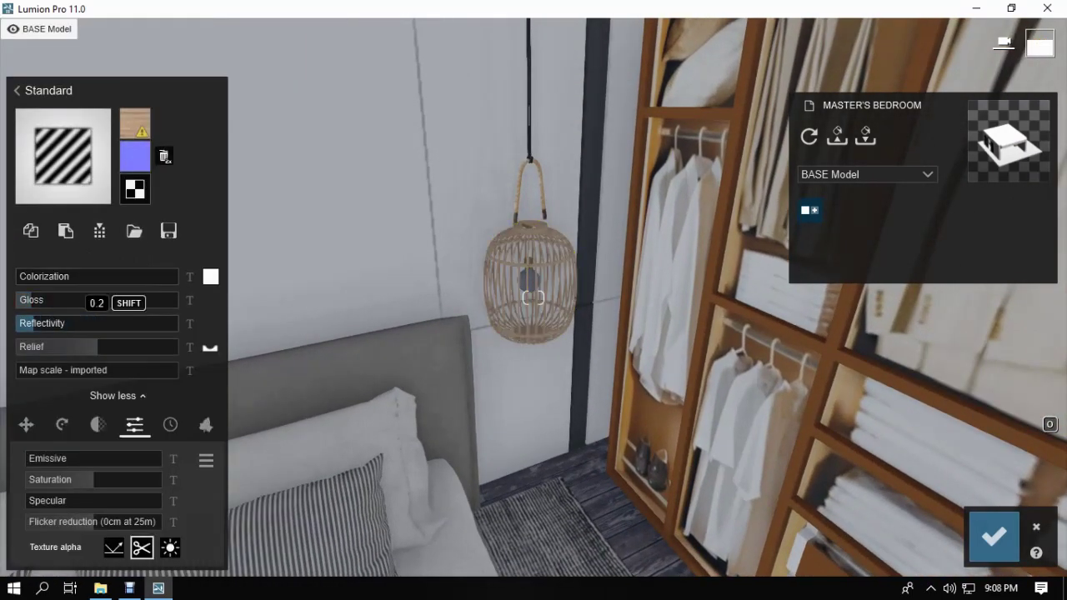
Step: Give the pendant's bulb a white Standard material with reduced gloss and reflectivity, and adjust its emissive
key("w")
right_click_drag(571, 250, 562, 271)
left_click(562, 271)
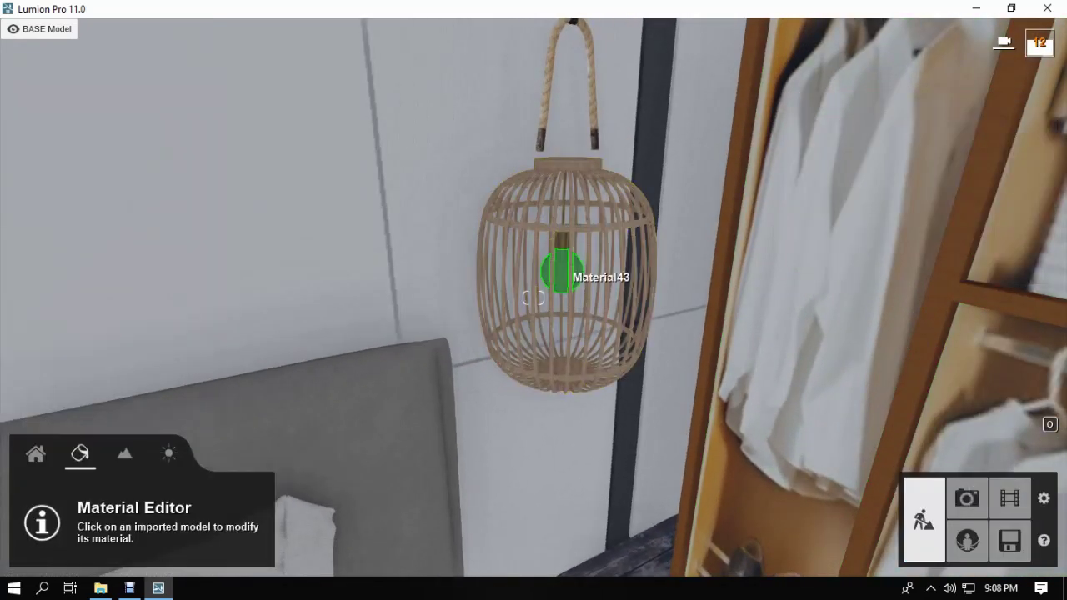
left_click(562, 271)
left_click(49, 192)
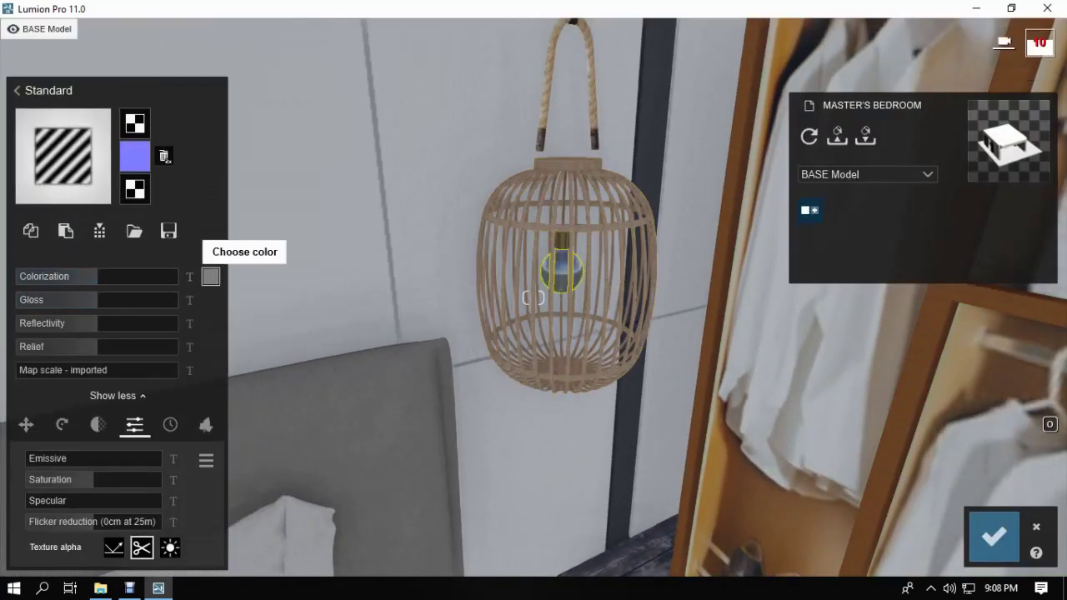
left_click(210, 276)
left_click(47, 301)
left_click(62, 324)
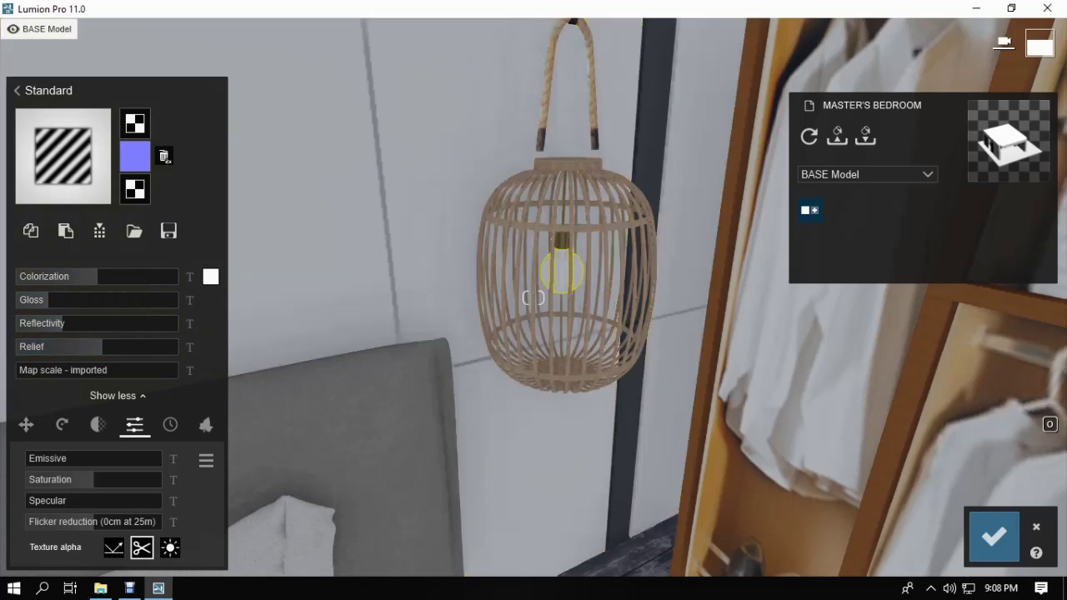
left_click(32, 458)
Step: Apply the golden metallic material from the Various library to the pendant's bulb socket
right_click_drag(533, 400, 534, 225)
left_click(548, 469)
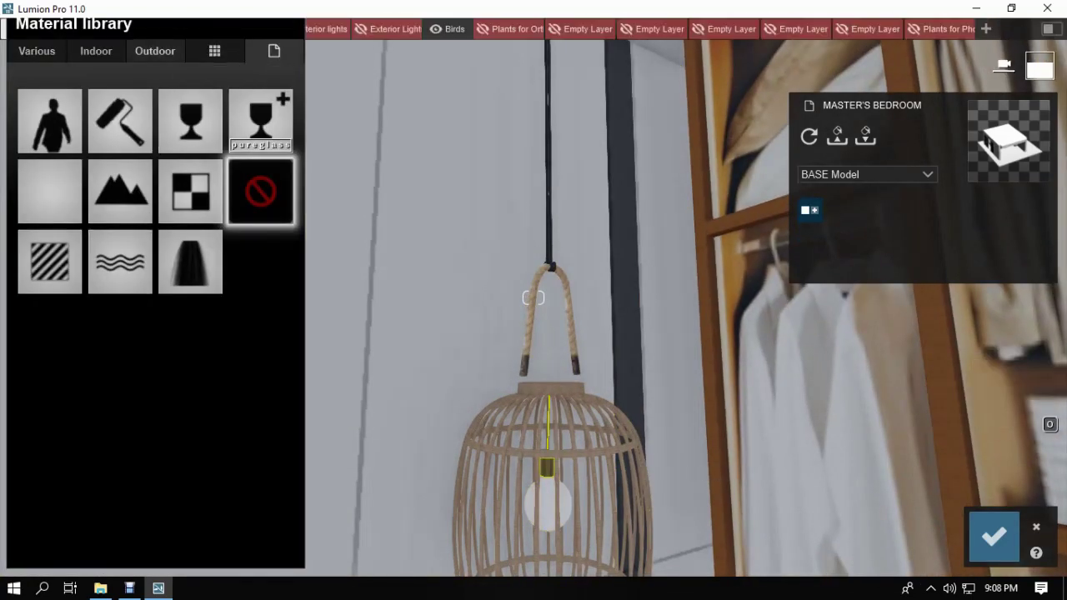
left_click(37, 51)
left_click(158, 141)
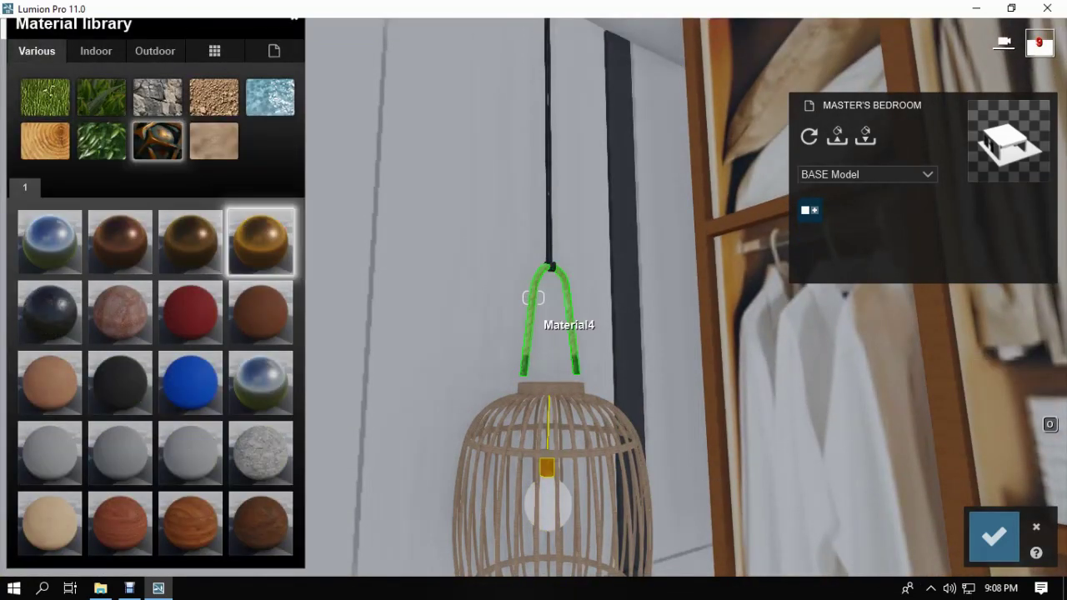
Step: Assign Standard materials to the pendant's rope handle, with low gloss and reflectivity, and to its black cord, adjusting the relief
left_click(569, 304)
left_click(49, 194)
left_click(40, 300)
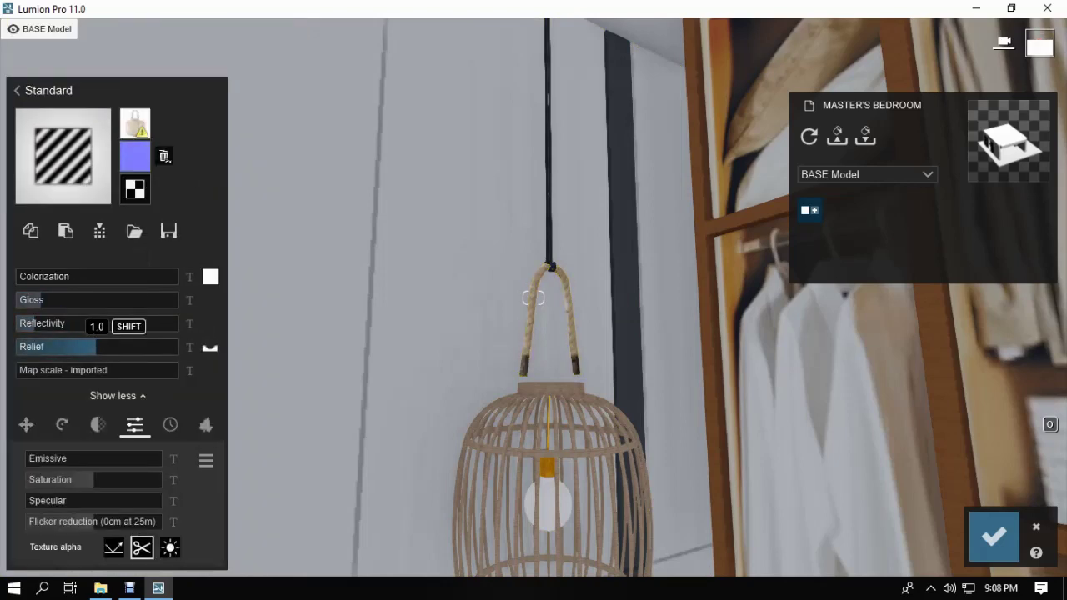
left_click(550, 251)
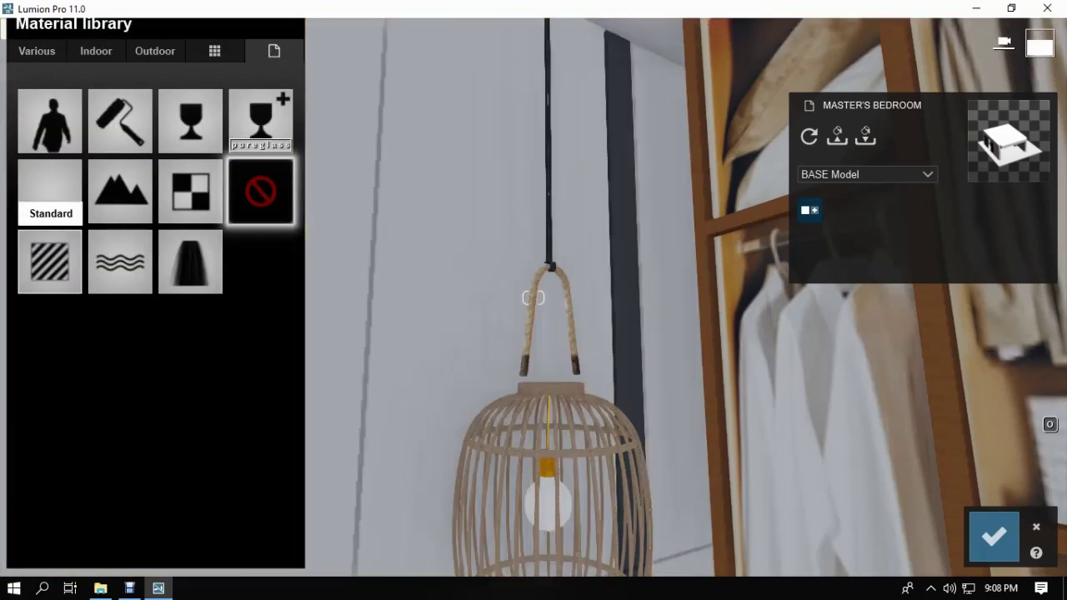
left_click(50, 262)
left_click(119, 347)
Step: Give the nightstand's light wood drawer front a Standard material with low gloss and reflectivity 0.3
mouse_move(384, 333)
right_mouse_down()
mouse_move(379, 259)
mouse_move(359, 241)
mouse_move(333, 250)
mouse_move(367, 333)
right_mouse_up()
key("s")
right_click_drag(617, 183, 549, 299)
key("w")
left_click(549, 299)
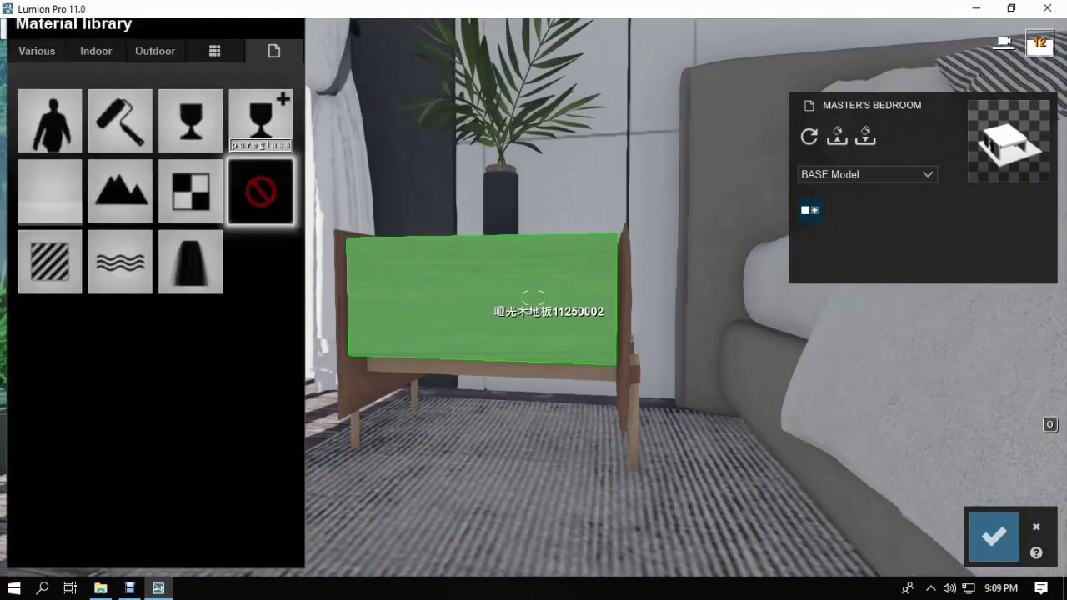
left_click(50, 262)
left_click(32, 300)
left_click(44, 323)
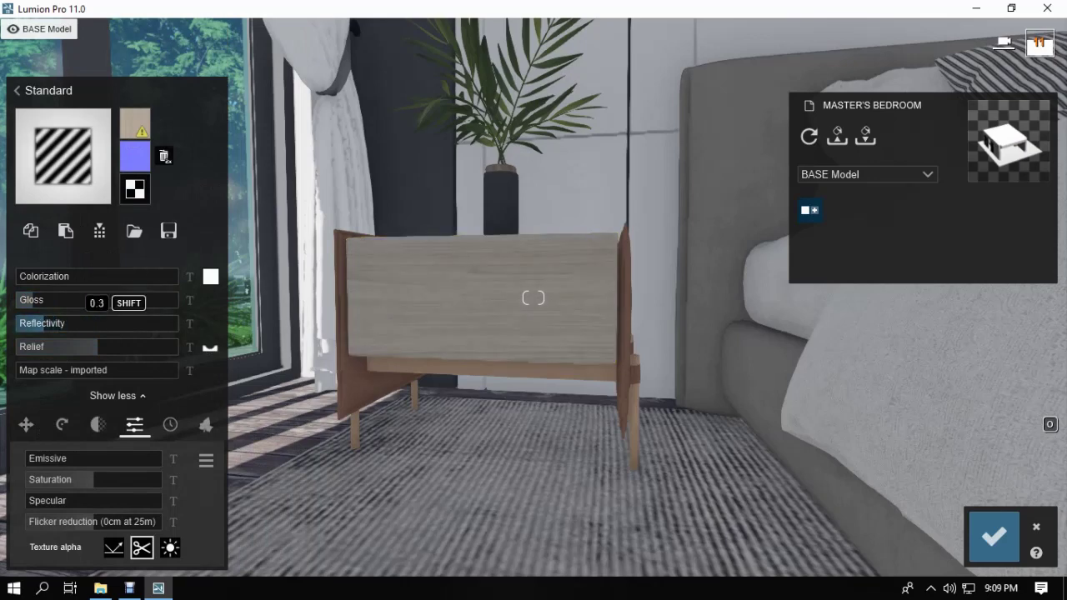
Step: Load a displacement map for the drawer front's wood and raise its relief while keeping the displacement low
left_click(135, 189)
double_click(265, 124)
key("w")
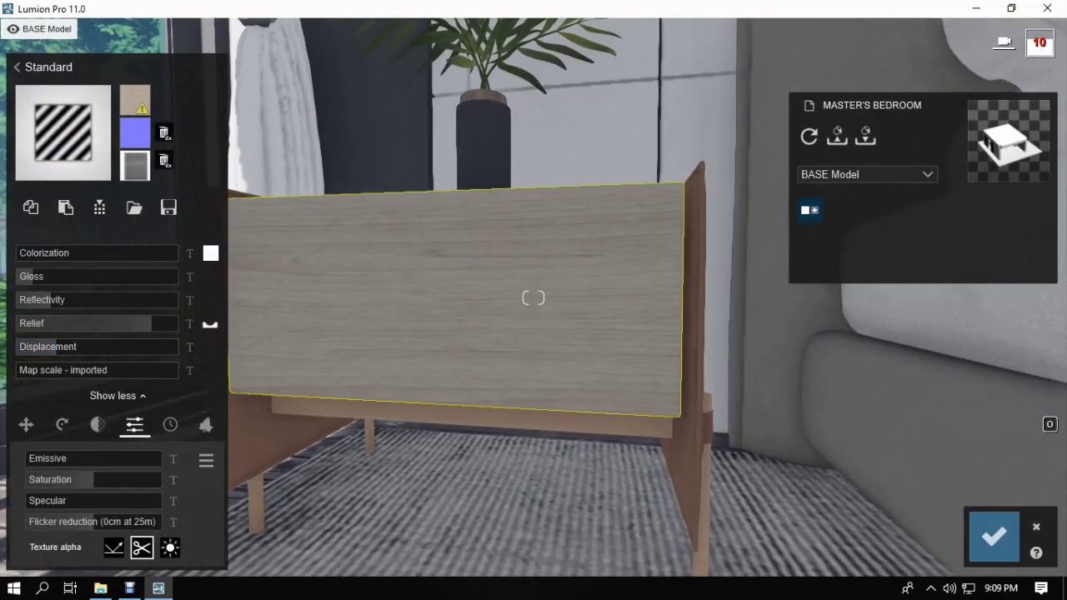
key("w")
left_click_drag(95, 347, 45, 346)
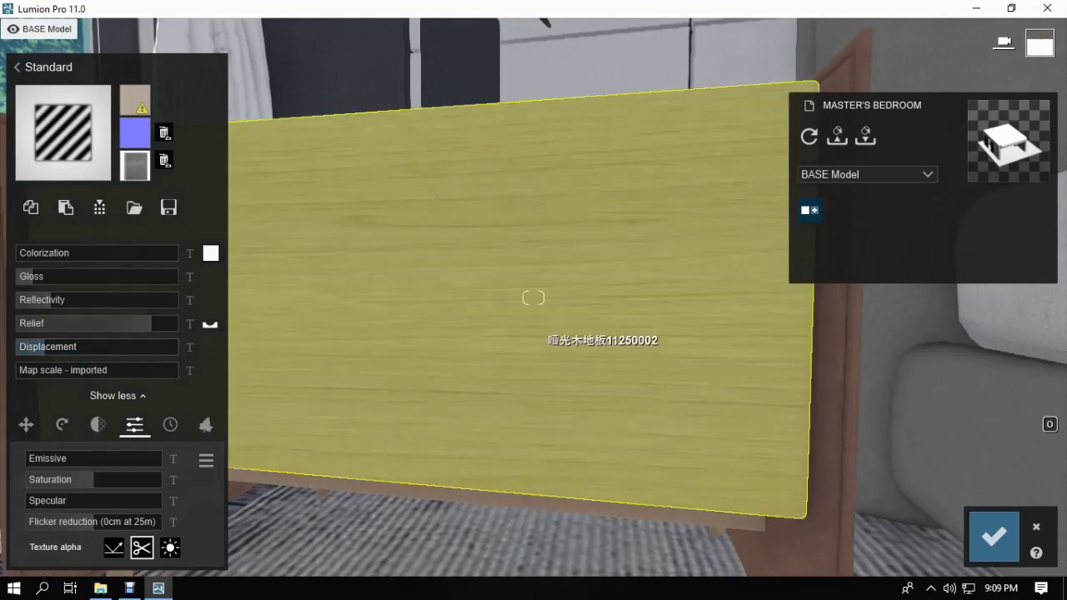
Step: Give the nightstand's brown wood side panels a Standard material with low gloss and reflectivity 0.4
key("s")
left_click(592, 297)
left_click(51, 192)
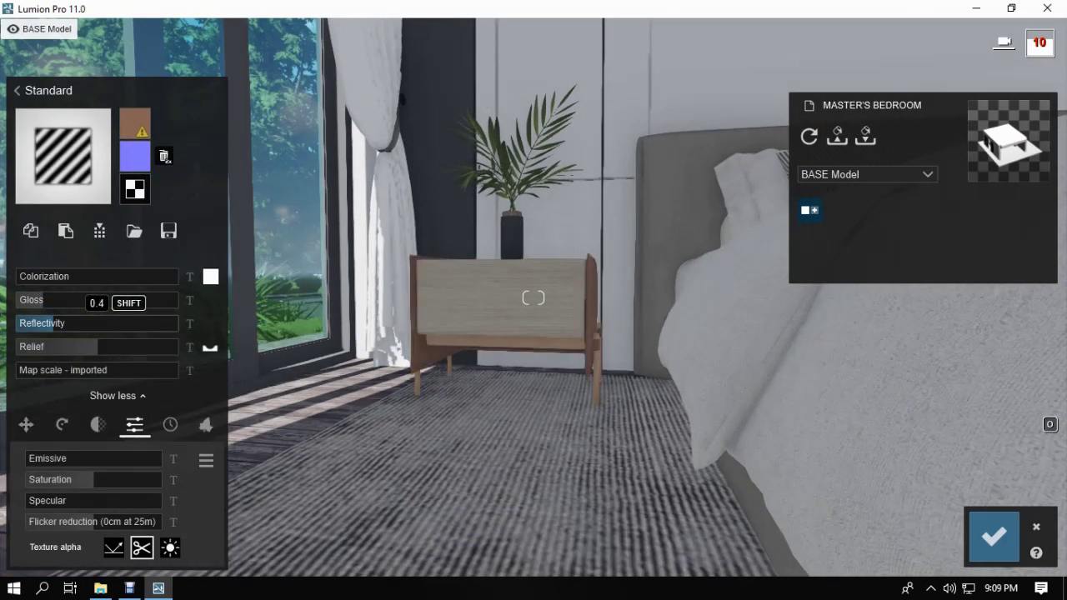
Step: Give the dark vase on the nightstand a Standard material with low gloss, moderate reflectivity and slightly higher relief
left_click(512, 236)
left_click(50, 268)
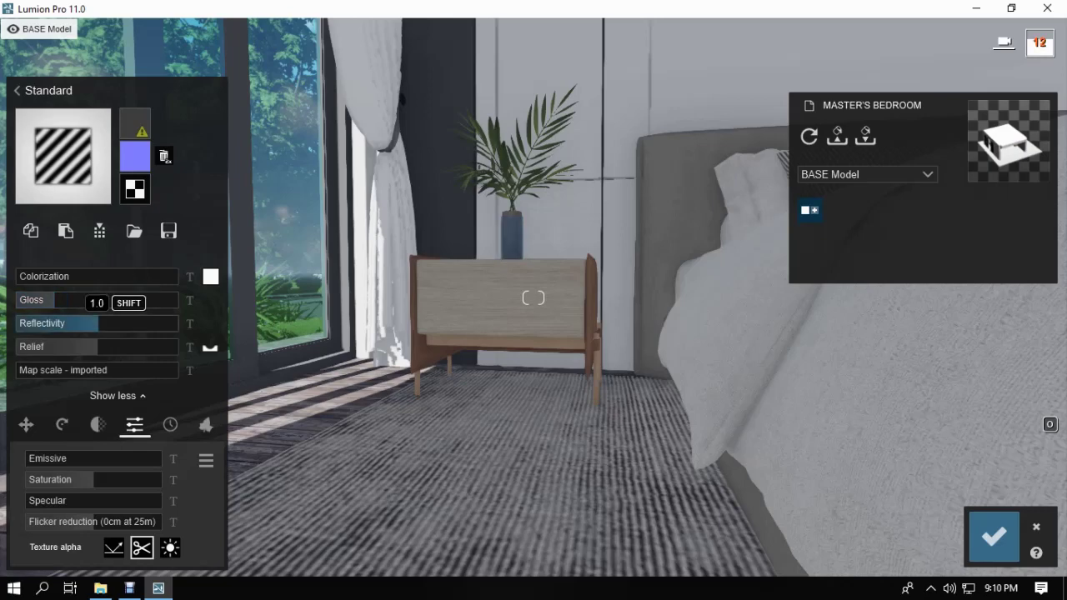
key("q")
right_click_drag(369, 283, 417, 333)
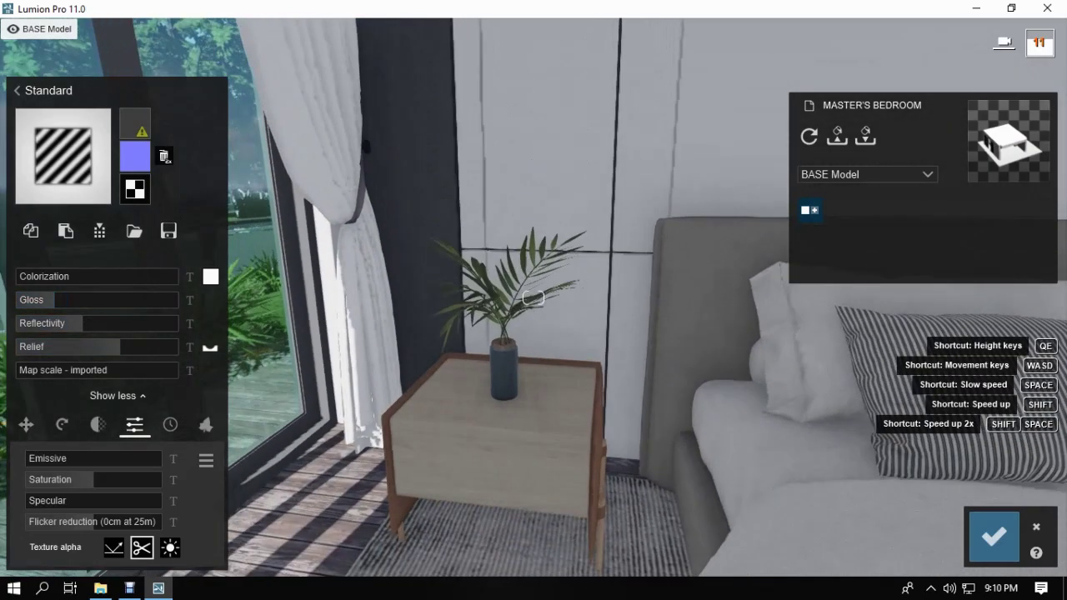
Step: Give the plant's leaves a Standard material with reduced gloss and reflectivity and relief 1.2
left_click(510, 294)
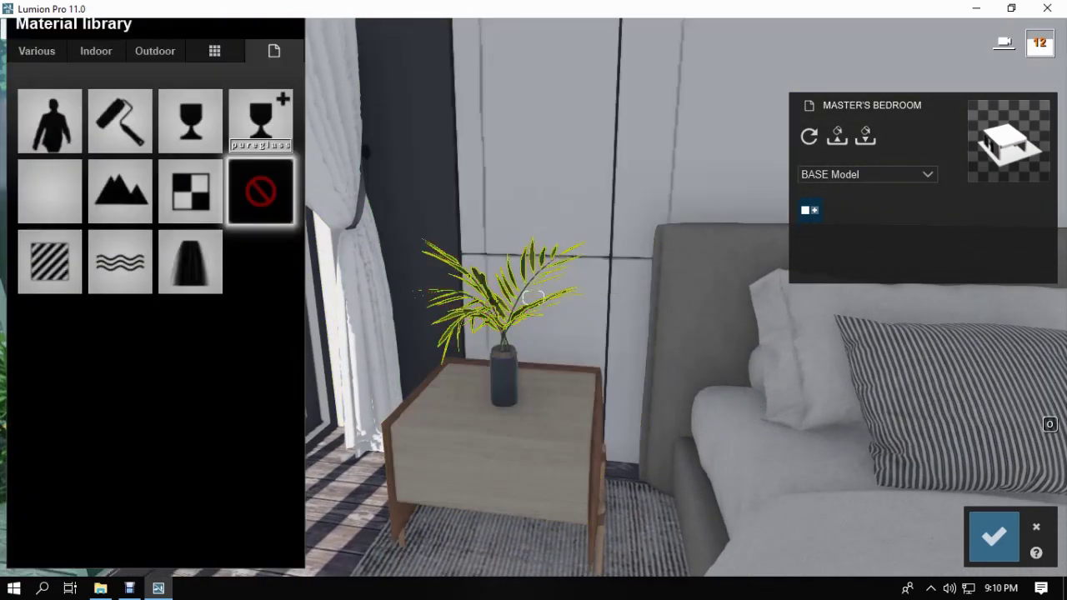
key("w")
left_click(994, 537)
left_click(525, 318)
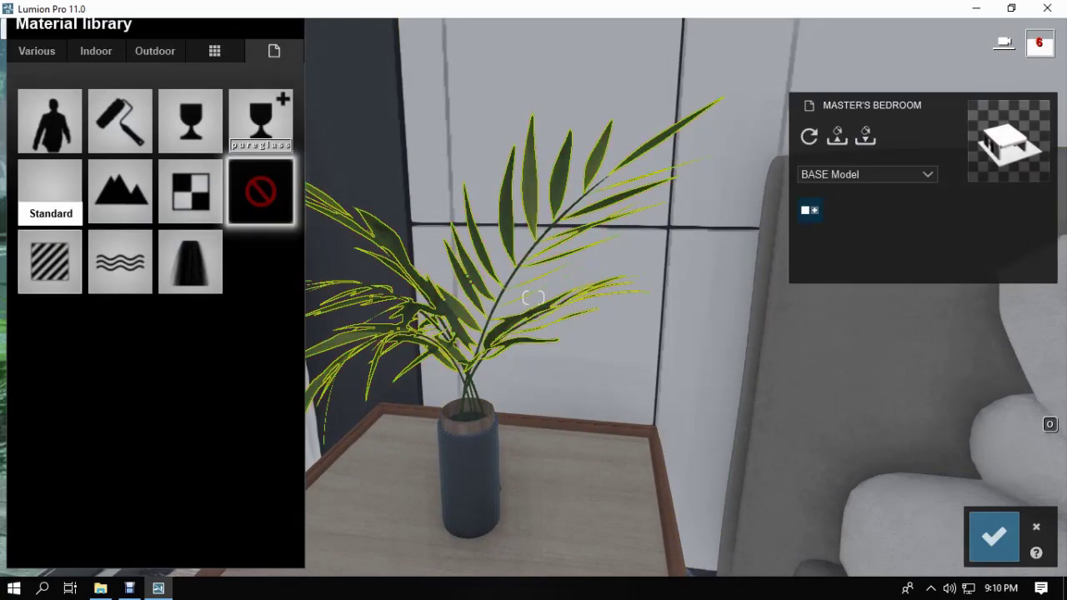
left_click(50, 262)
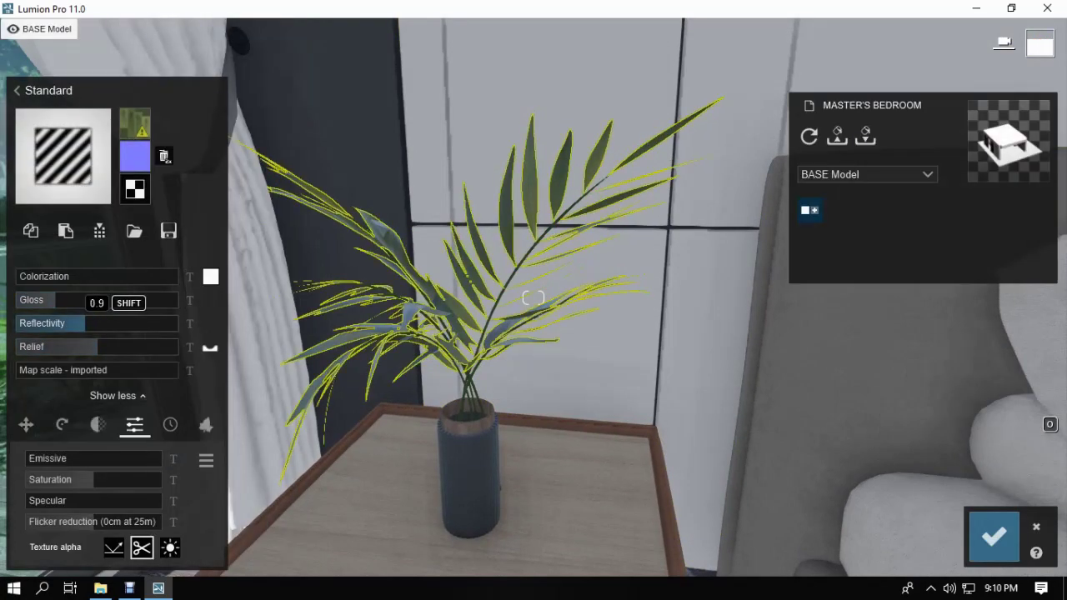
right_click_drag(533, 298, 534, 298)
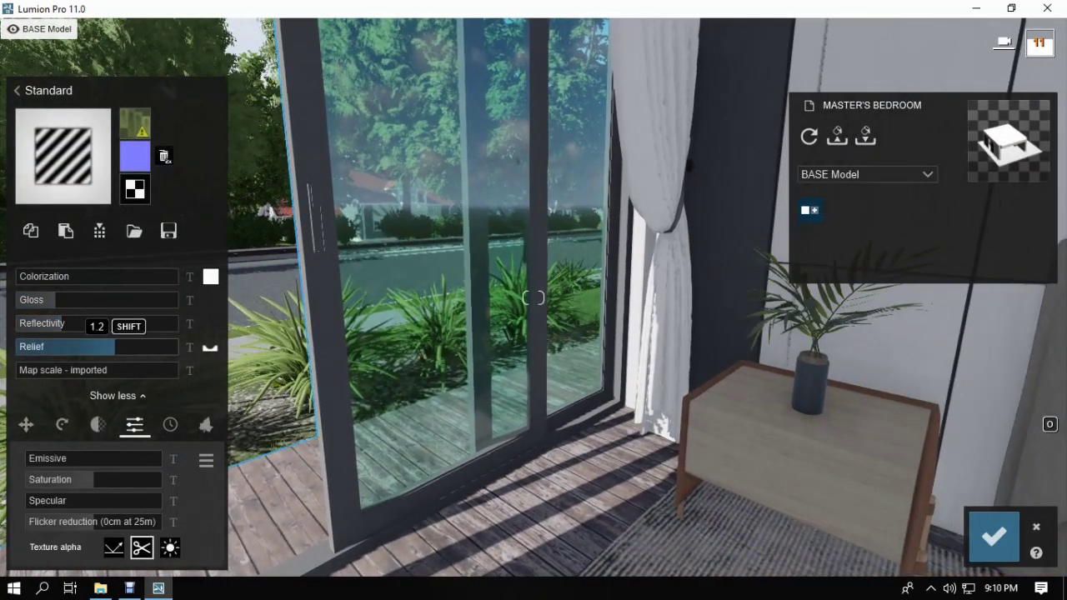
Step: Try the Aluminium, Bronze and neighbouring gold-toned indoor metals on the sliding glass door's frame
left_click(534, 297)
left_click(36, 52)
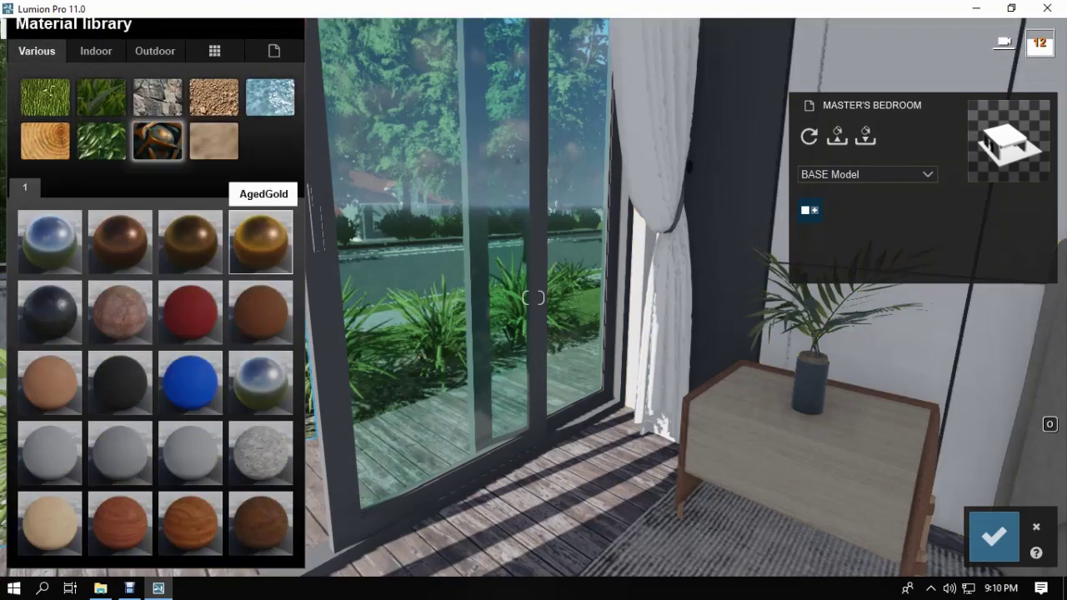
left_click(995, 536)
left_click(534, 298)
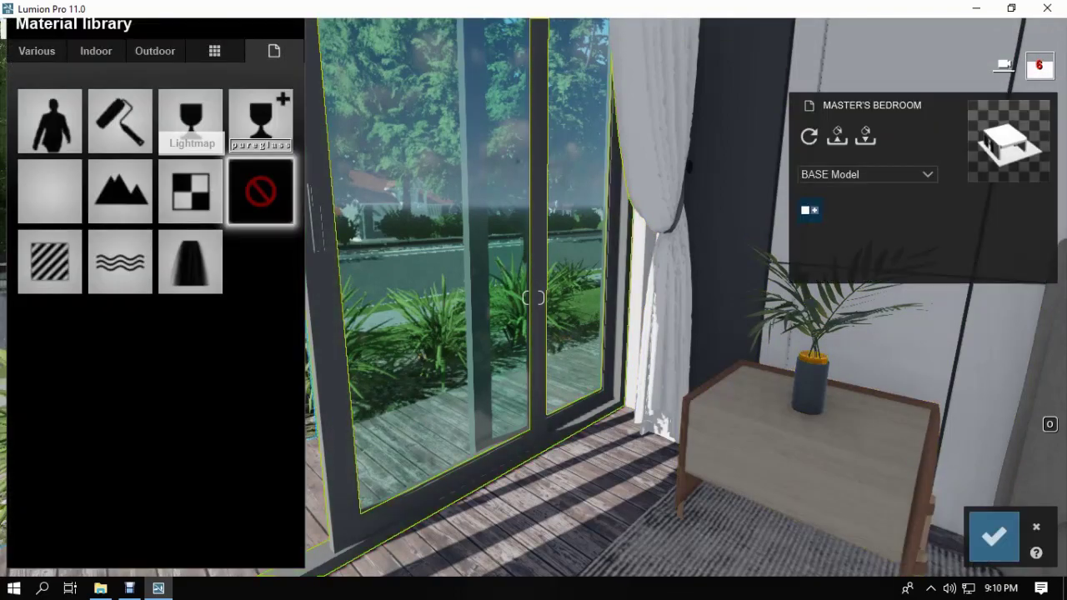
left_click(95, 51)
left_click(213, 97)
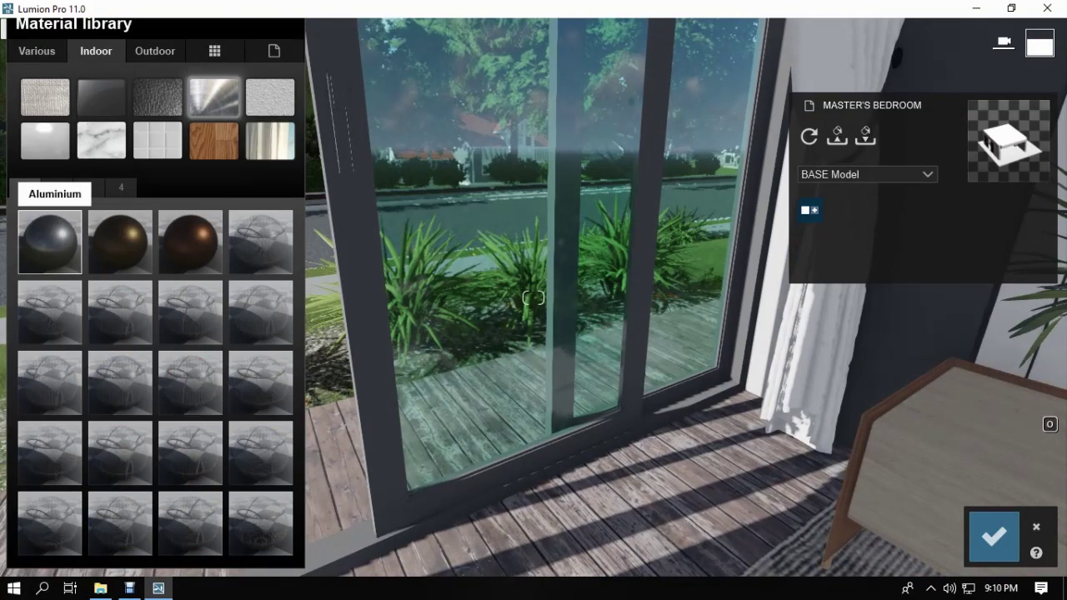
left_click(49, 242)
left_click(120, 242)
key("w")
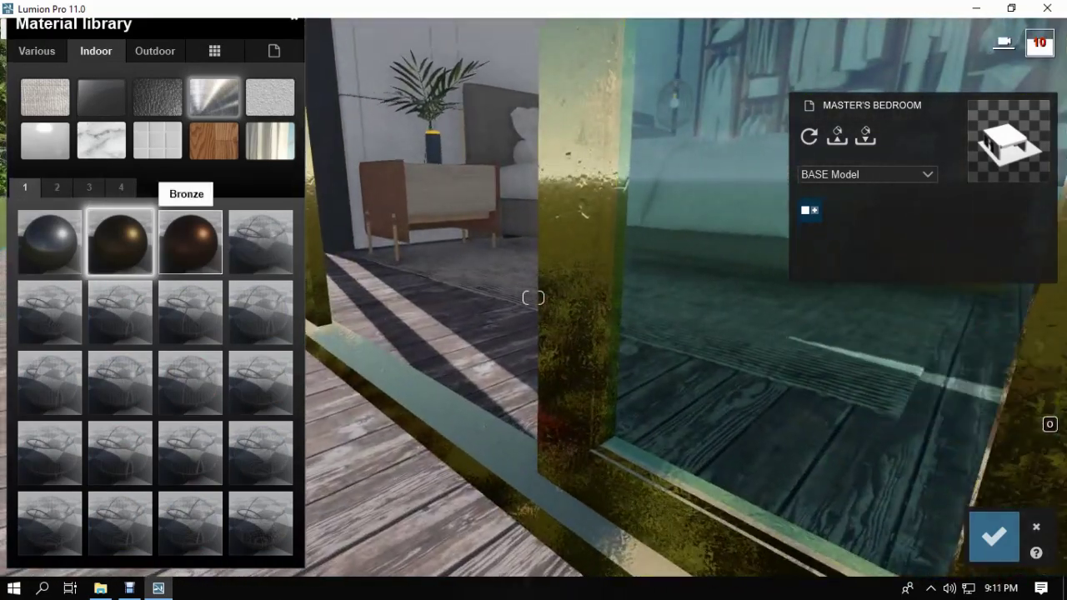
left_click(190, 242)
key("w")
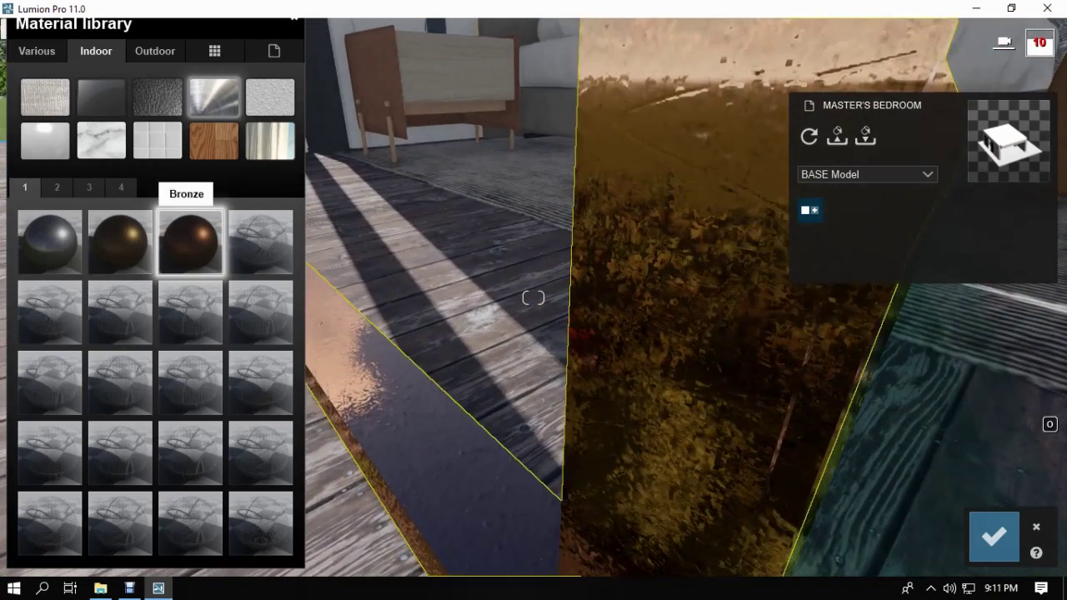
key("s")
Step: Apply the outdoor metal Polii Metal PaintedBlackWorn 001 2K to the sliding door's frame
left_click(96, 51)
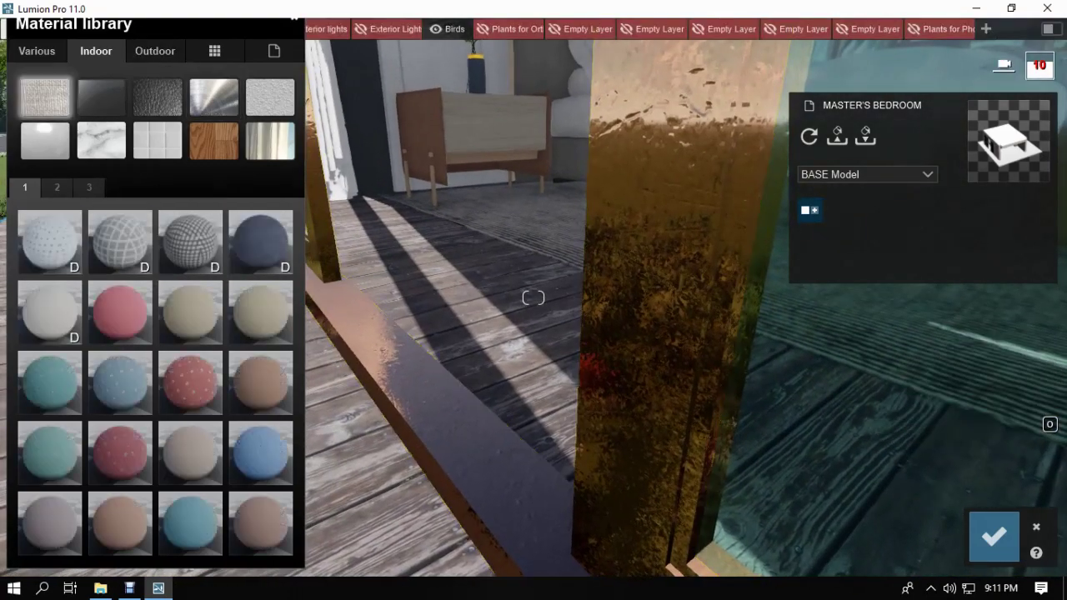
left_click(155, 51)
left_click(214, 97)
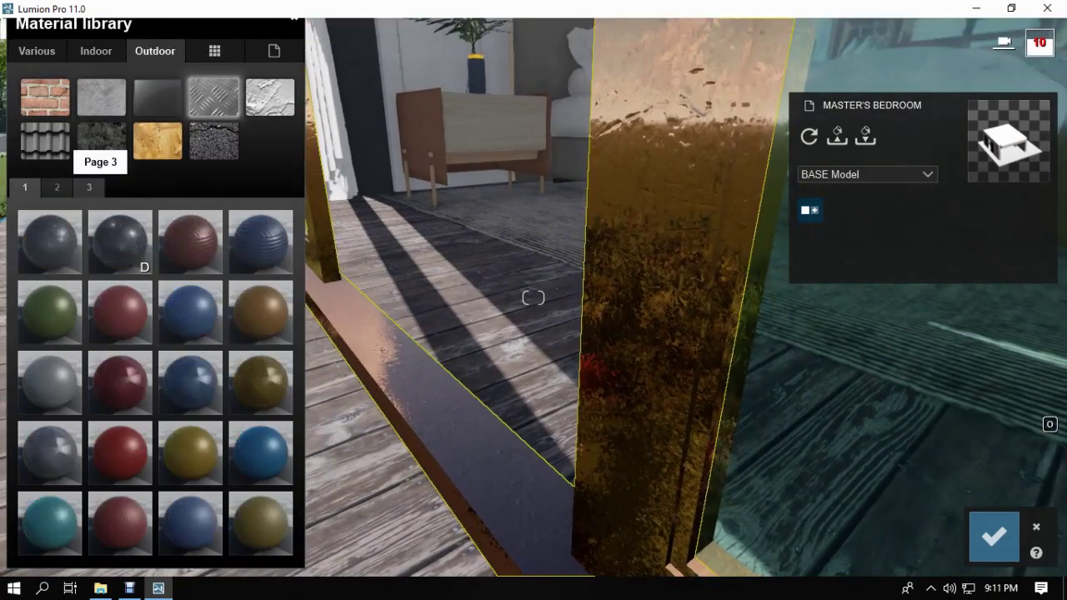
left_click(89, 187)
left_click(261, 383)
right_click_drag(261, 383, 261, 409)
key("s")
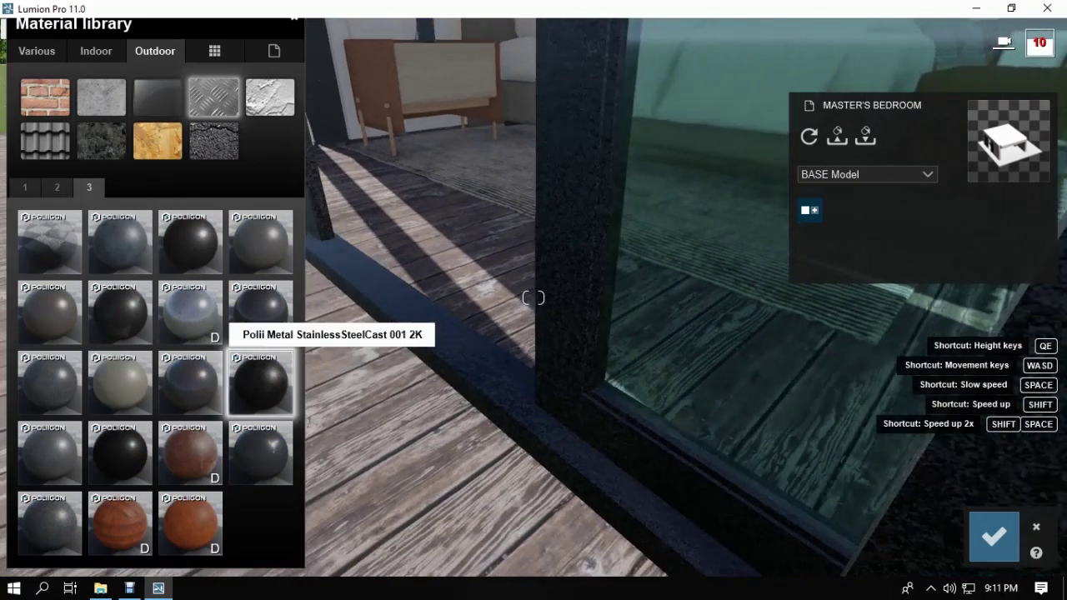
left_click(121, 313)
key("a")
right_click_drag(121, 313, 275, 310)
left_click(994, 536)
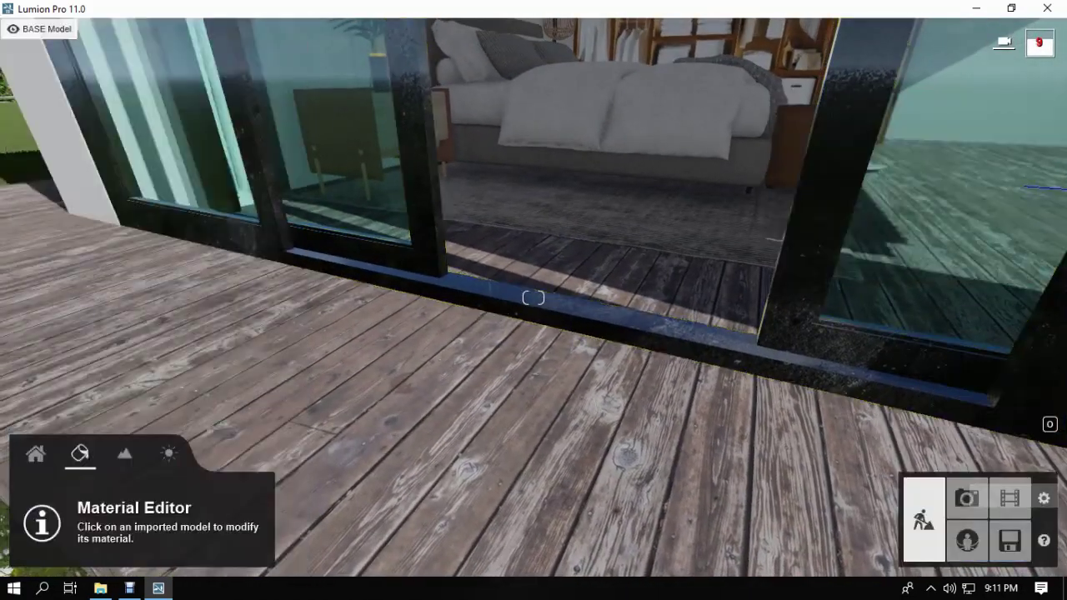
Step: Copy the door frame's PaintedBlackWorn metal onto the dark wall strip beside the curtain
left_click(425, 208)
key("w")
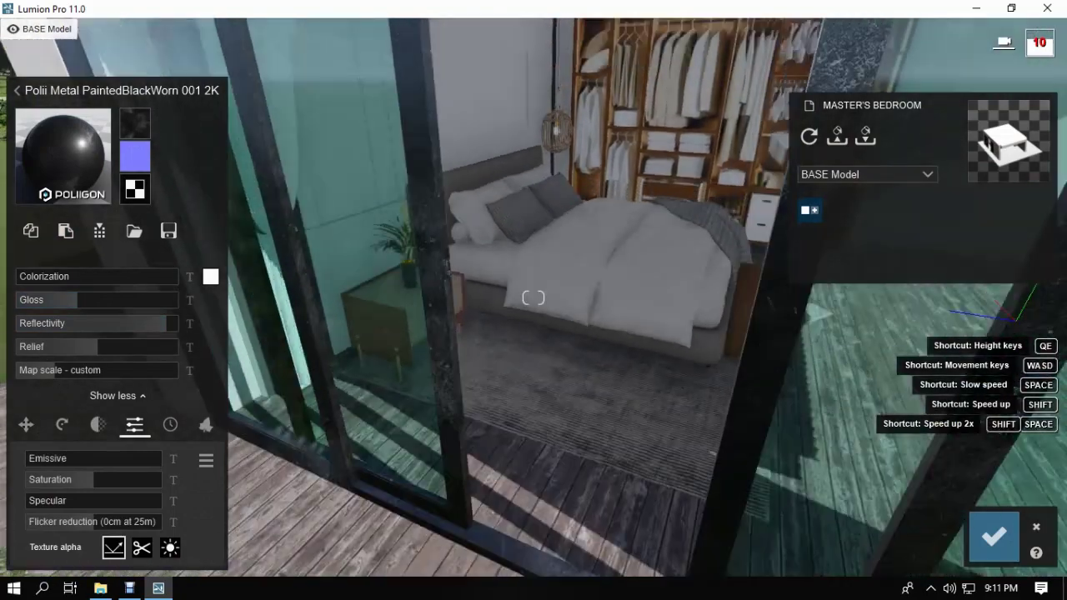
right_click_drag(533, 297, 367, 292)
left_click(994, 536)
left_click(475, 333)
left_click(670, 260)
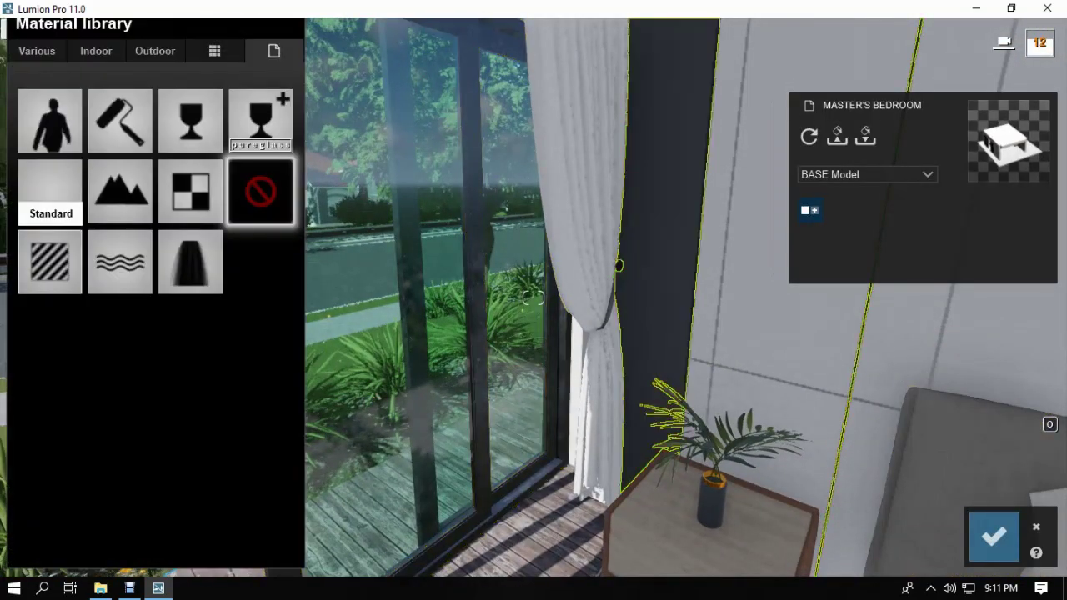
left_click(994, 536)
left_click(251, 384)
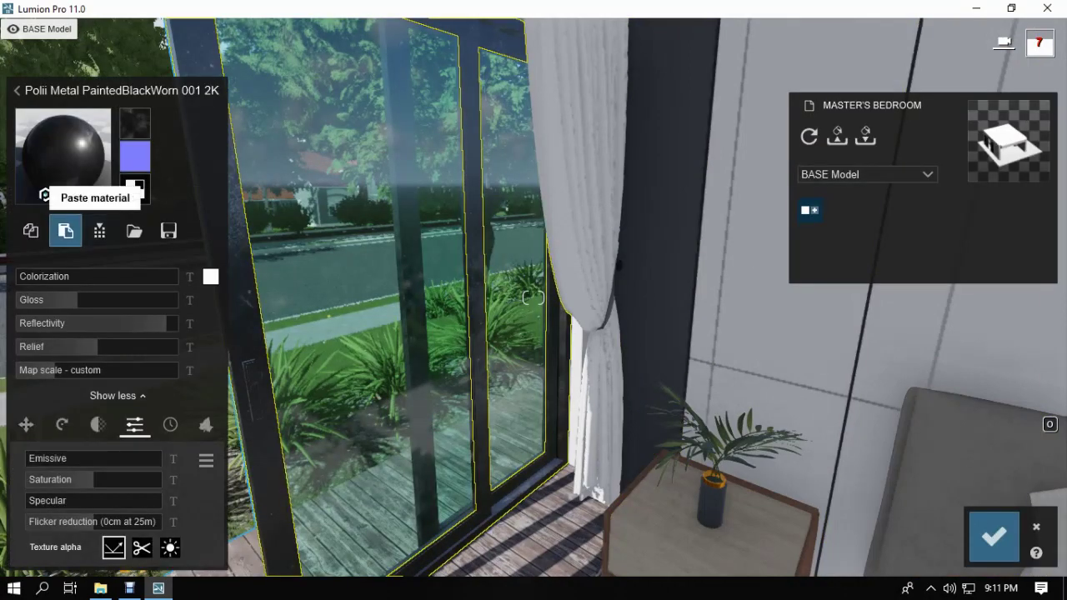
left_click(667, 267)
left_click(50, 191)
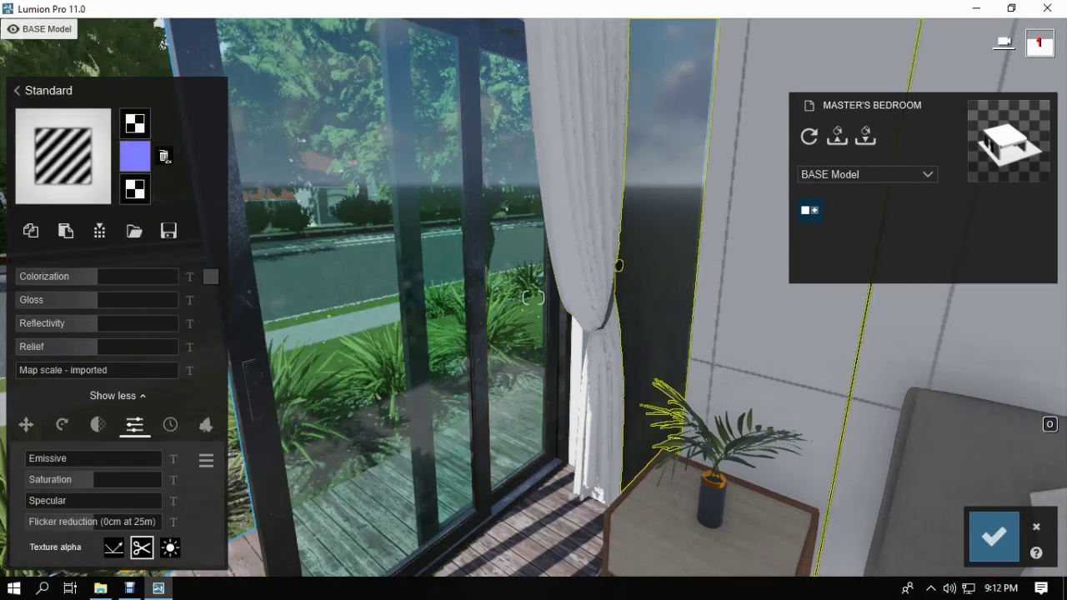
left_click(65, 231)
left_click(993, 536)
Step: Raise the reflectivity of the sliding door's Interior Glass 002 material slightly
left_click(341, 332)
left_click(129, 363)
left_click_drag(129, 364, 145, 364)
Step: Give both parts of the magazine on the floor a Standard material, with lower gloss and reflectivity 1.1 on the picture page
key("s")
right_click_drag(512, 424, 692, 366)
key("s")
right_click_drag(534, 298, 625, 409)
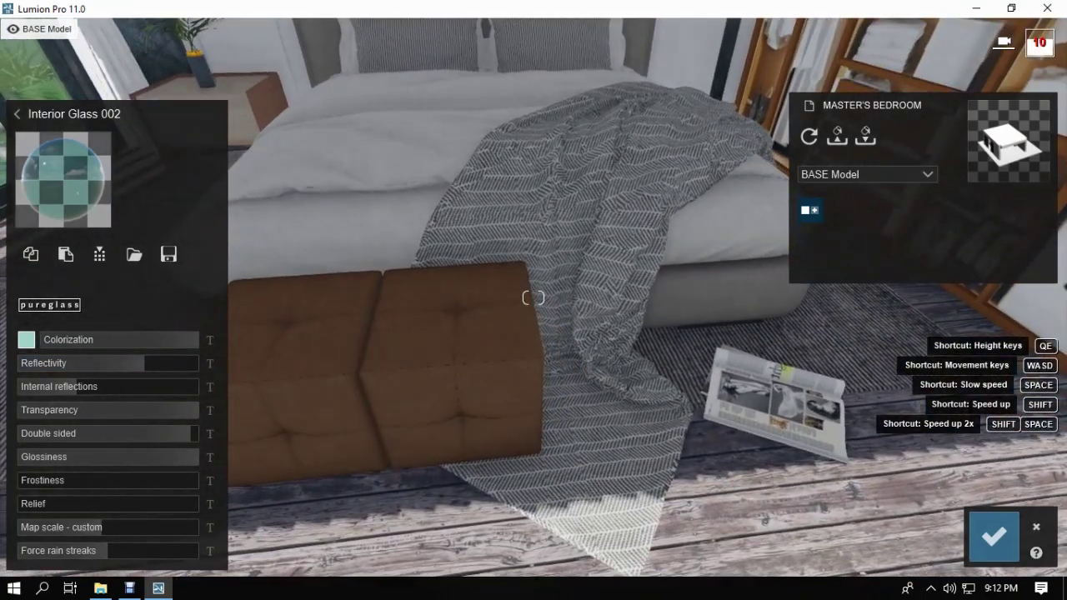
left_click(613, 367)
left_click(784, 396)
left_click(50, 262)
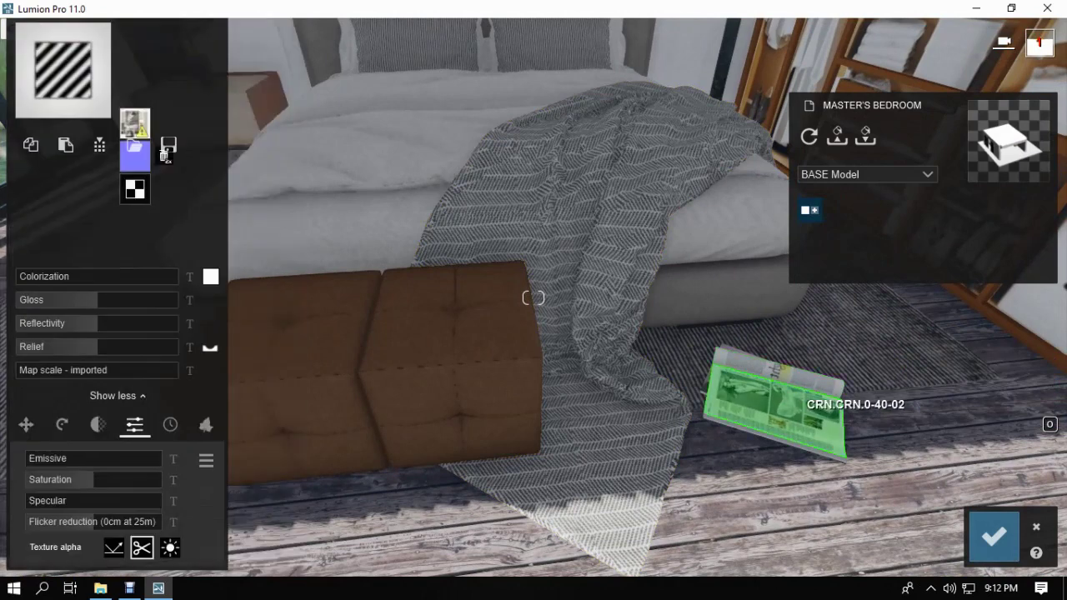
left_click_drag(96, 300, 83, 301)
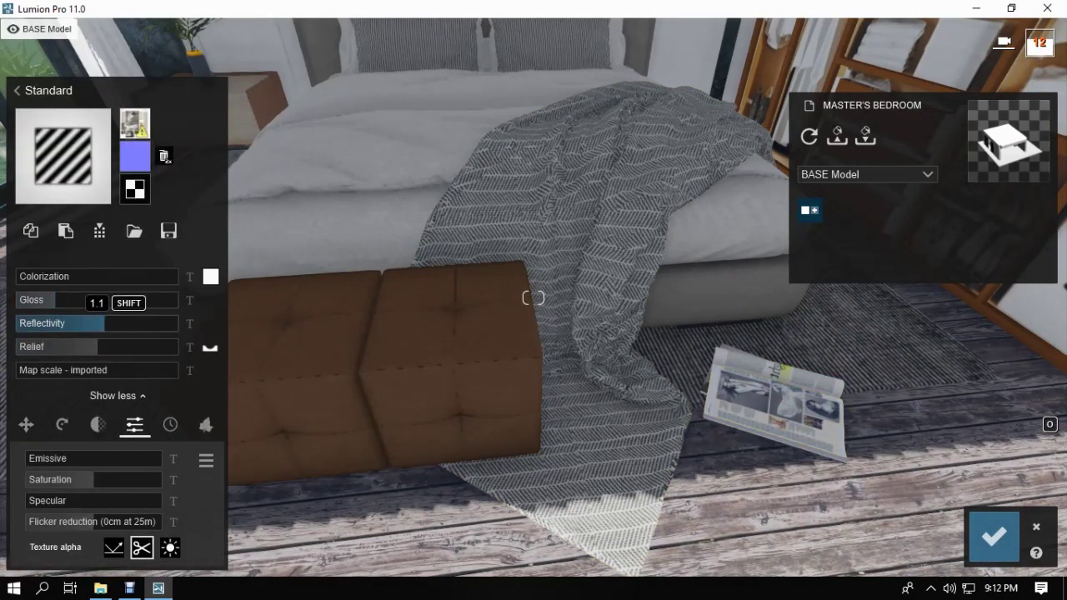
left_click(802, 380)
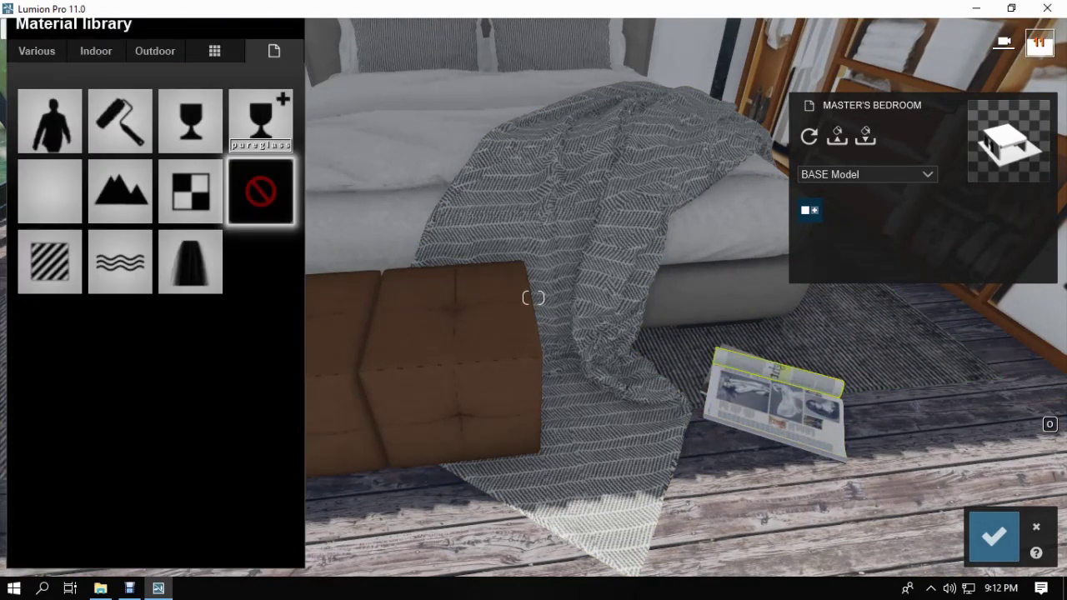
left_click(50, 191)
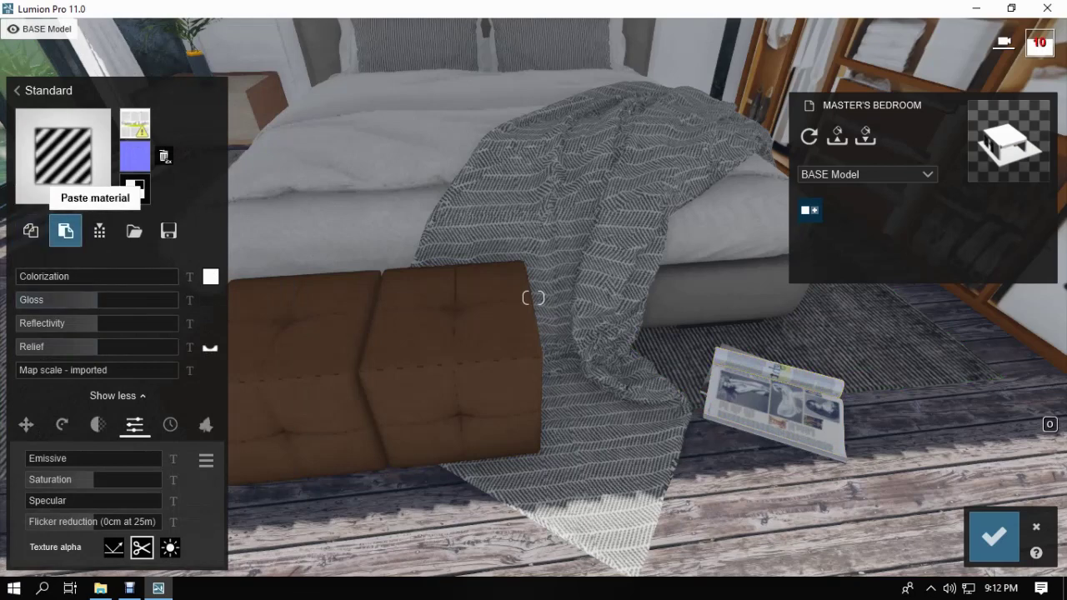
Step: Give the rug a Standard material with very low gloss and low reflectivity
left_click(888, 359)
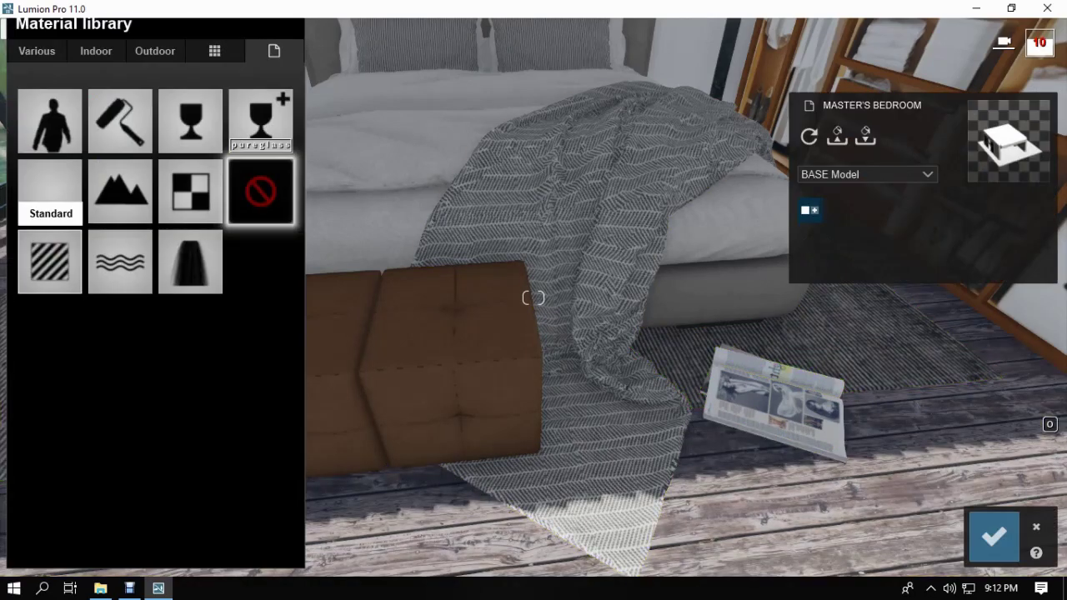
left_click(50, 261)
left_click_drag(98, 301, 39, 300)
right_click_drag(521, 310, 650, 350)
key("w")
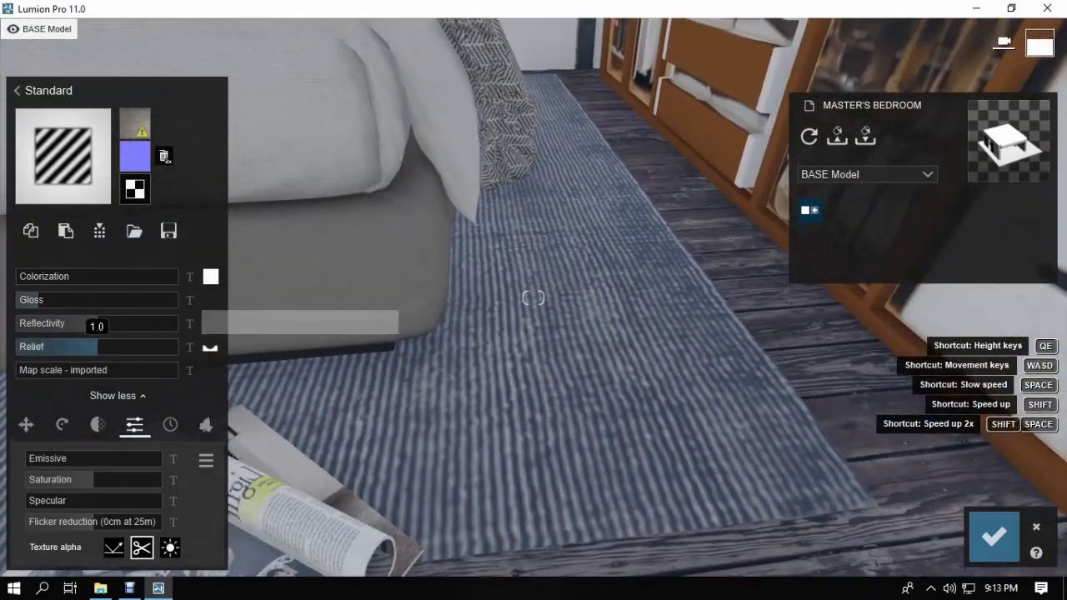
left_click_drag(38, 300, 25, 300)
left_click_drag(98, 324, 34, 324)
right_click_drag(533, 333, 600, 308)
key("s")
left_click(994, 537)
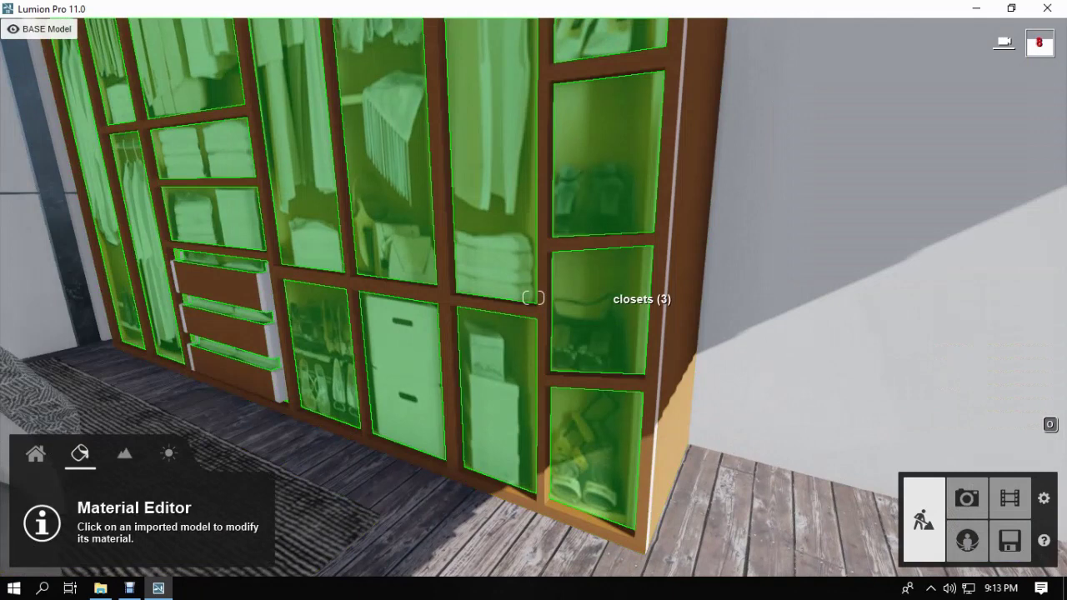
Step: Give the closet's clothes-picture fronts a Standard material with slightly lower gloss, reflectivity 1.1 and higher relief
left_click(534, 298)
left_click(50, 262)
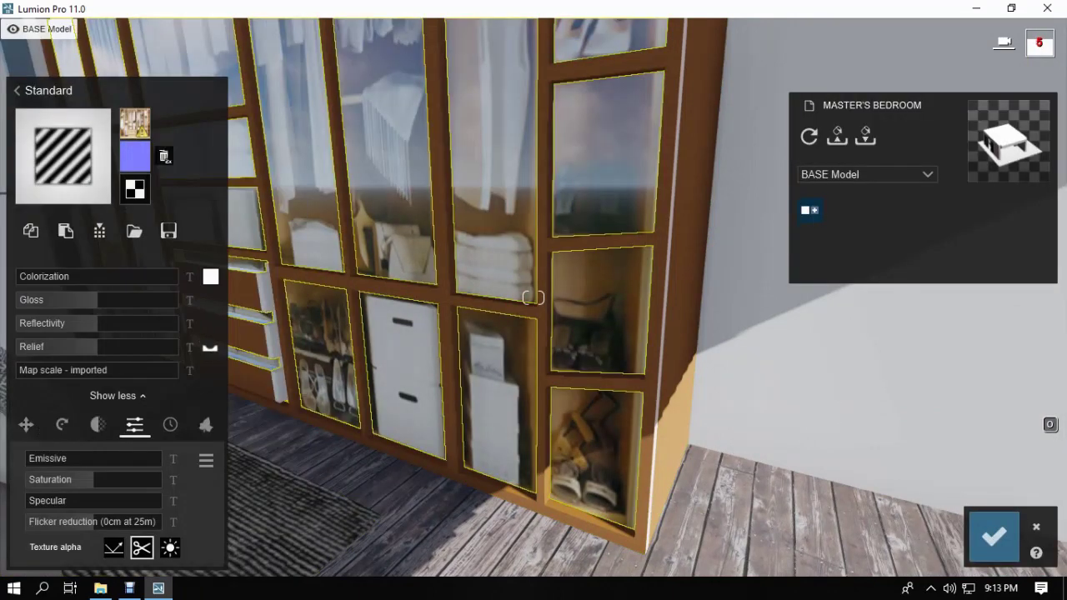
right_click_drag(384, 334, 321, 258)
left_click_drag(98, 300, 77, 300)
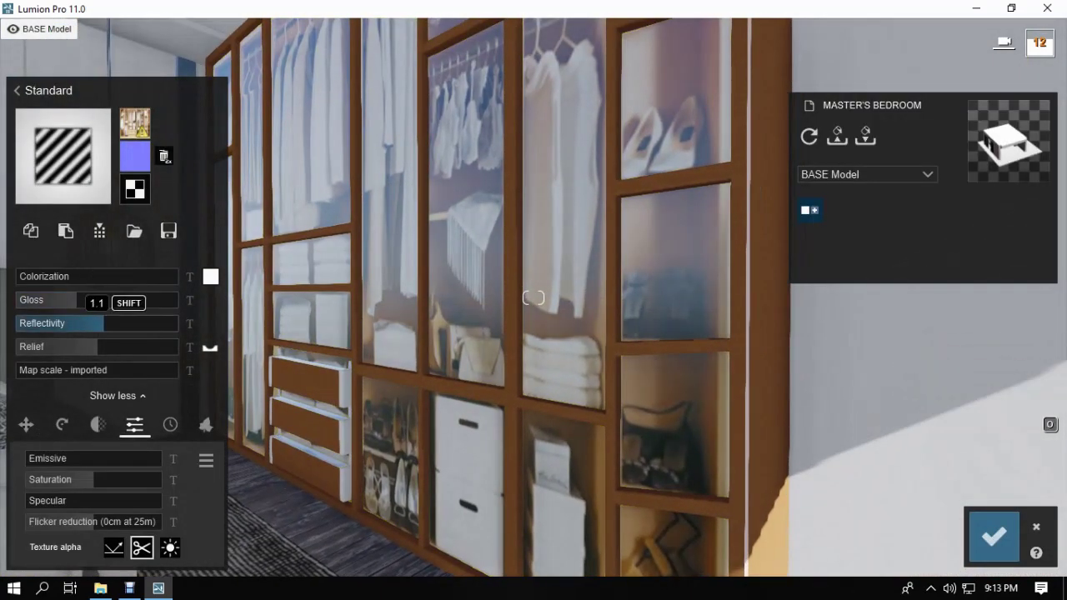
Step: Give the closet's brown wood frame a Standard material with low gloss, low reflectivity and higher relief
key("d")
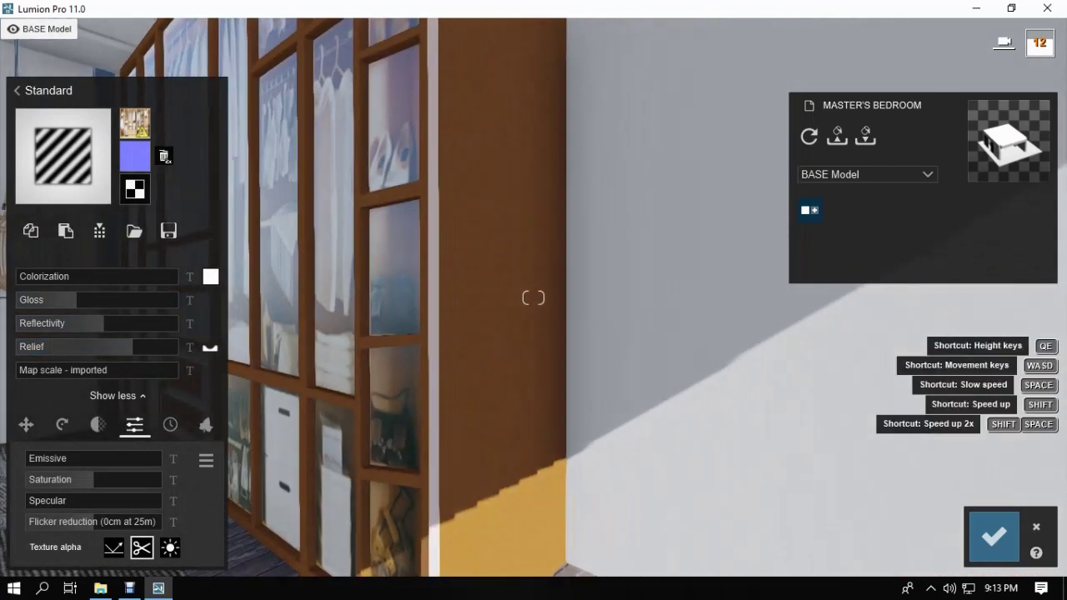
right_click_drag(668, 346, 613, 313)
left_click(613, 318)
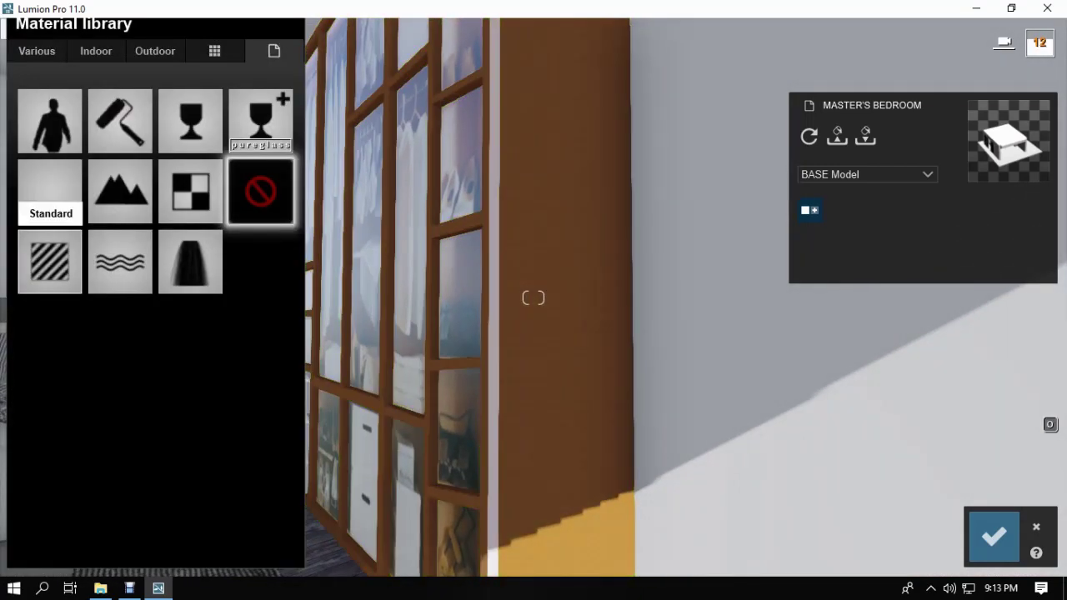
left_click(50, 192)
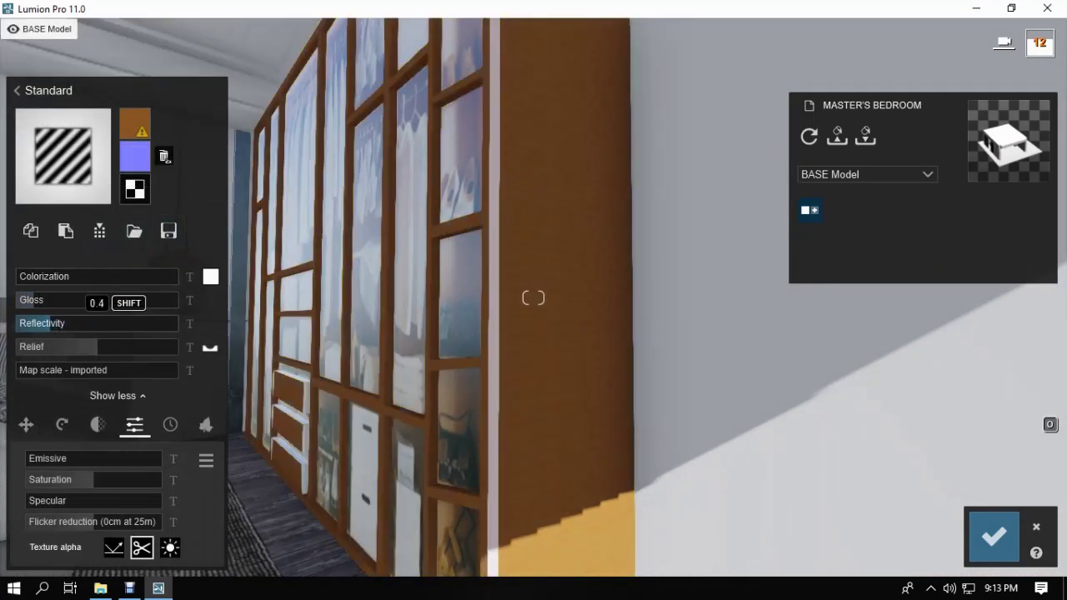
key("w")
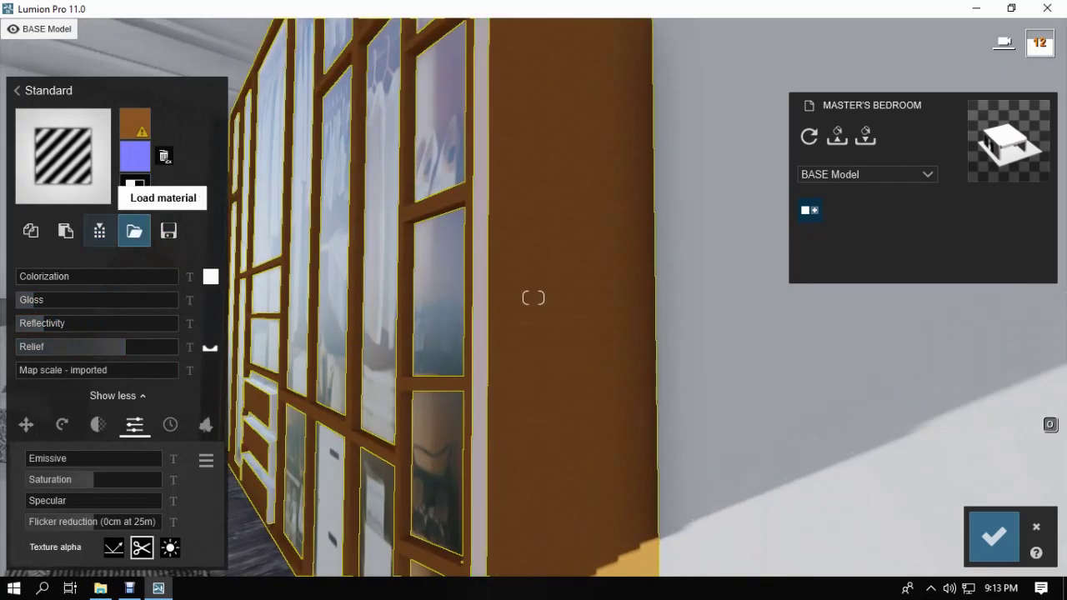
Step: Load a displacement map for the closet's wood and keep its displacement low
left_click(135, 187)
double_click(265, 123)
left_click_drag(30, 347, 42, 347)
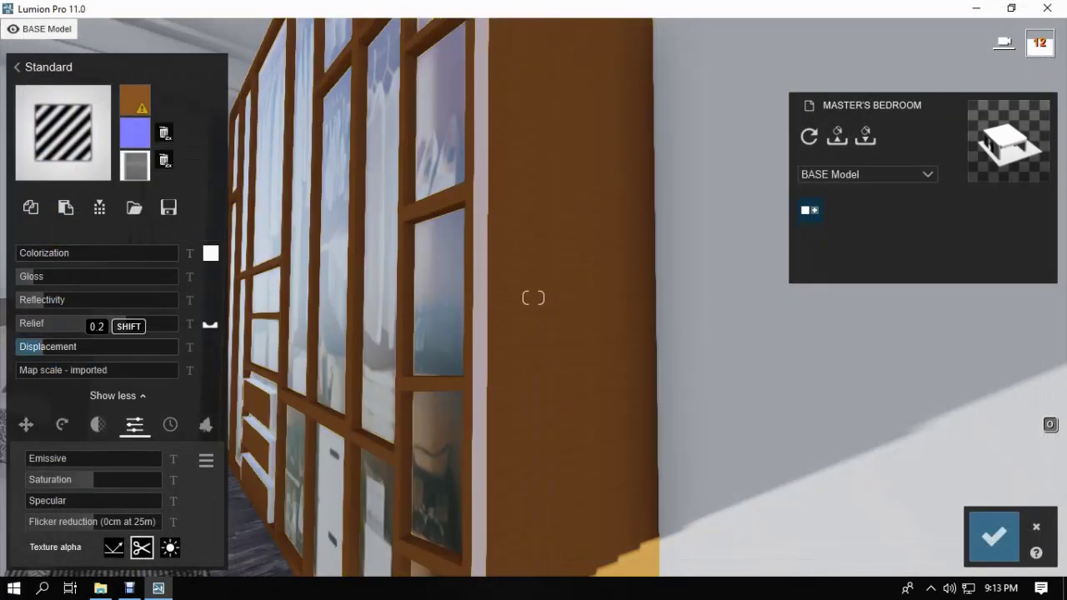
key("w")
left_click_drag(56, 346, 53, 347)
Step: Give the closet's white edge strip a grey Standard material with reduced gloss, reflectivity 1.1 and higher relief
right_click_drag(500, 291, 480, 331)
left_click(480, 332)
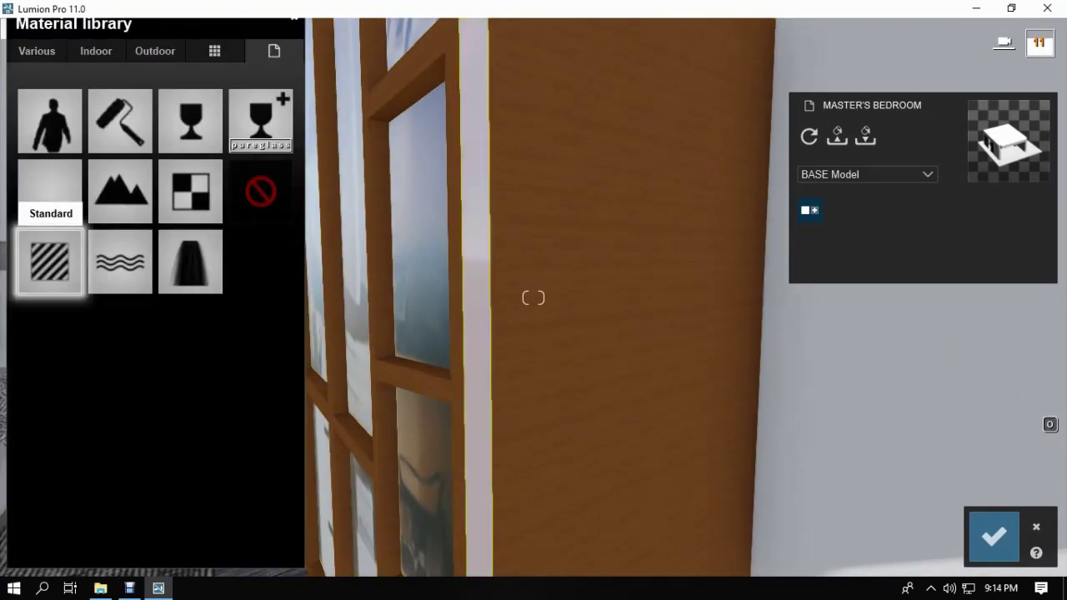
left_click(49, 261)
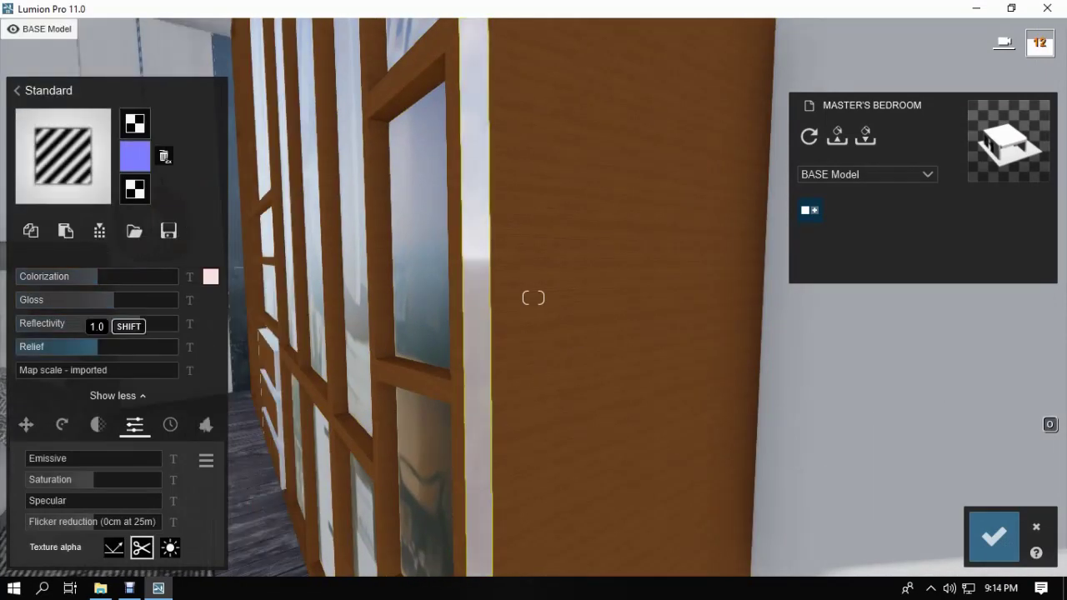
left_click(210, 277)
left_click_drag(253, 285, 242, 336)
left_click(104, 323)
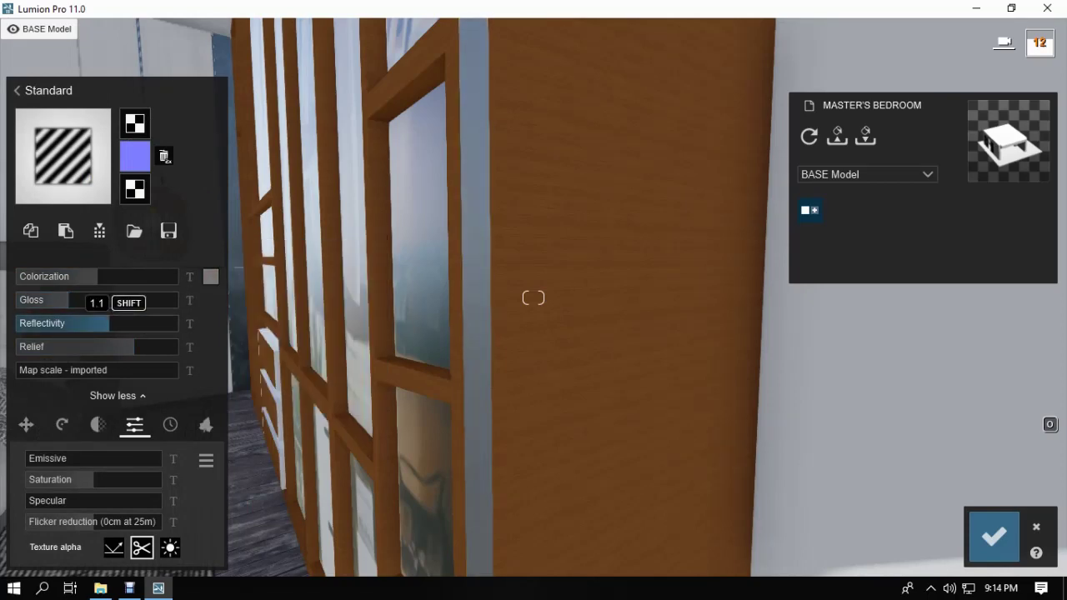
key("s")
right_click_drag(501, 342, 405, 320)
left_click(994, 537)
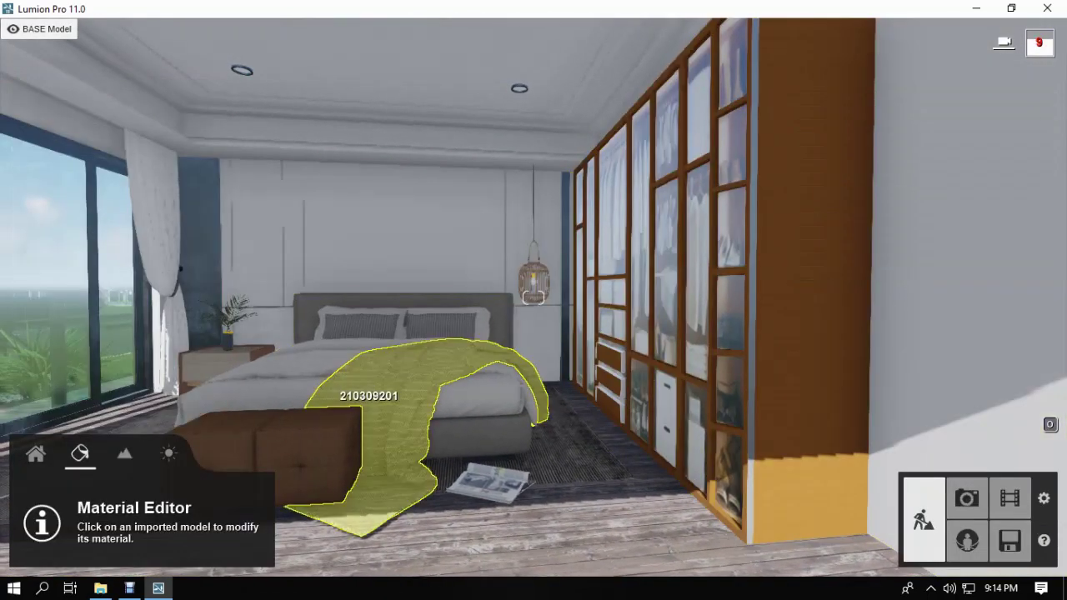
Step: Copy the bed linen's Standard material onto the white curtain beside the sliding door
key("a")
right_click_drag(333, 402, 279, 400)
left_click(348, 245)
left_click(50, 192)
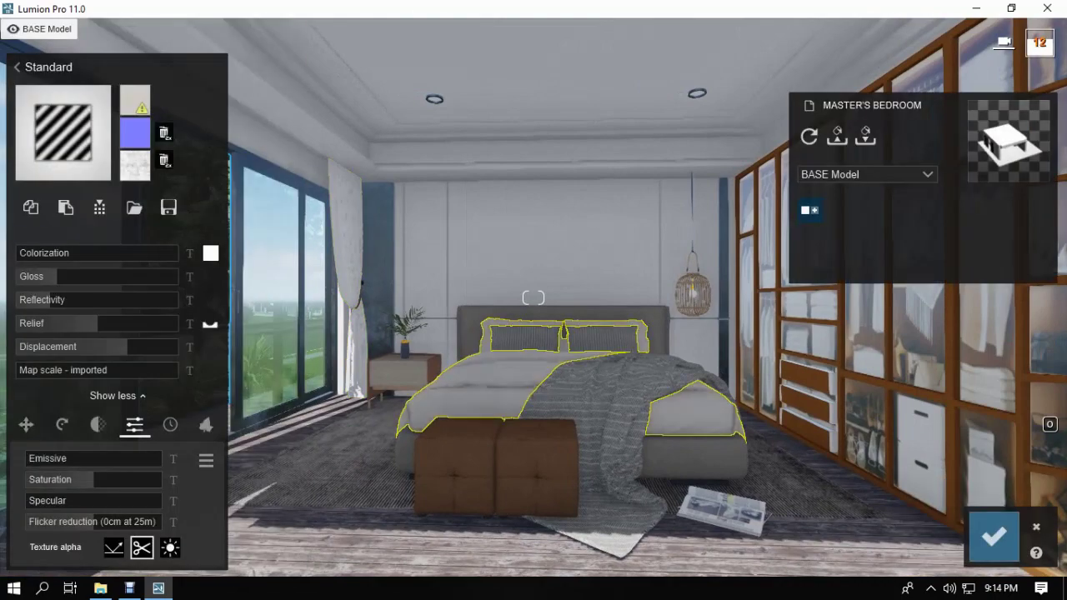
left_click(349, 227)
left_click(50, 192)
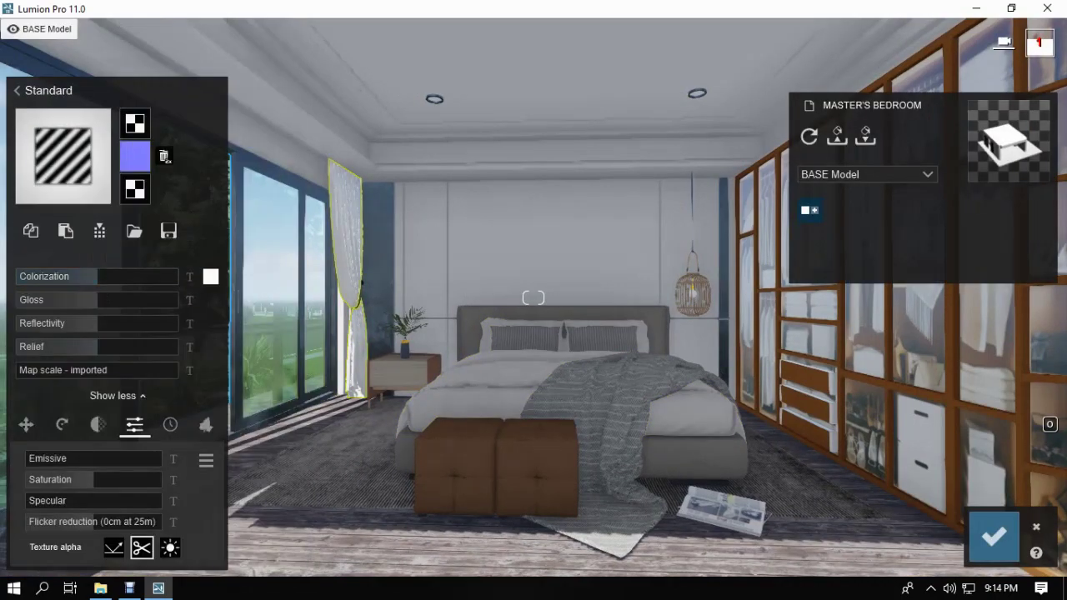
left_click(66, 231)
key("w")
right_click_drag(276, 258, 260, 309)
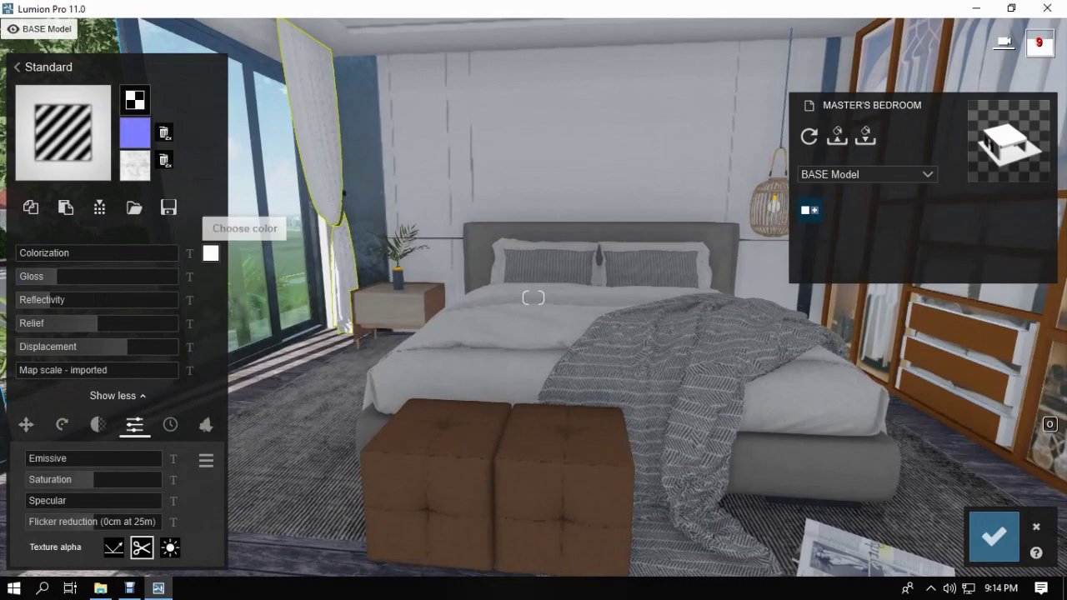
Step: Raise the white curtain's colorization, save the material changes and preview the room in the Ext Wide photo
left_click_drag(62, 253, 171, 253)
key("s")
right_click_drag(467, 334, 477, 279)
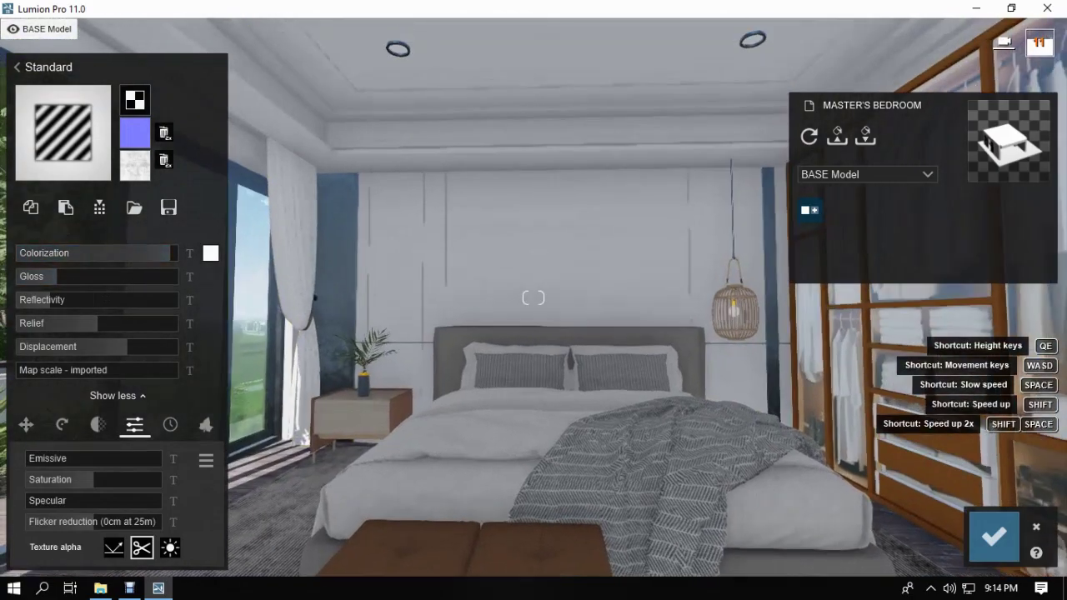
left_click(995, 537)
right_click_drag(833, 375, 822, 430)
key("e")
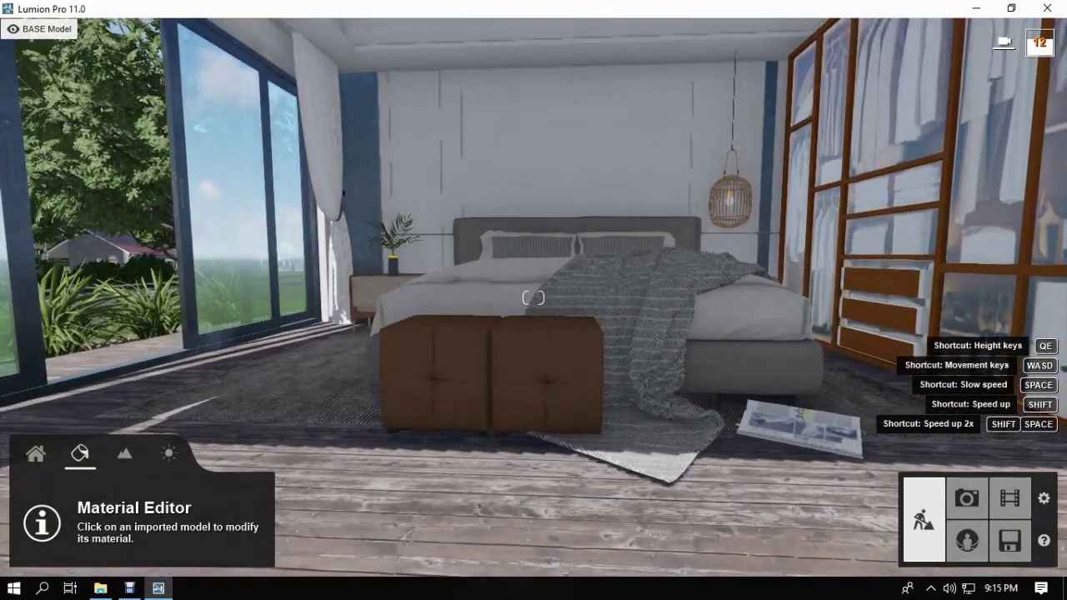
left_click(968, 498)
left_click(104, 471)
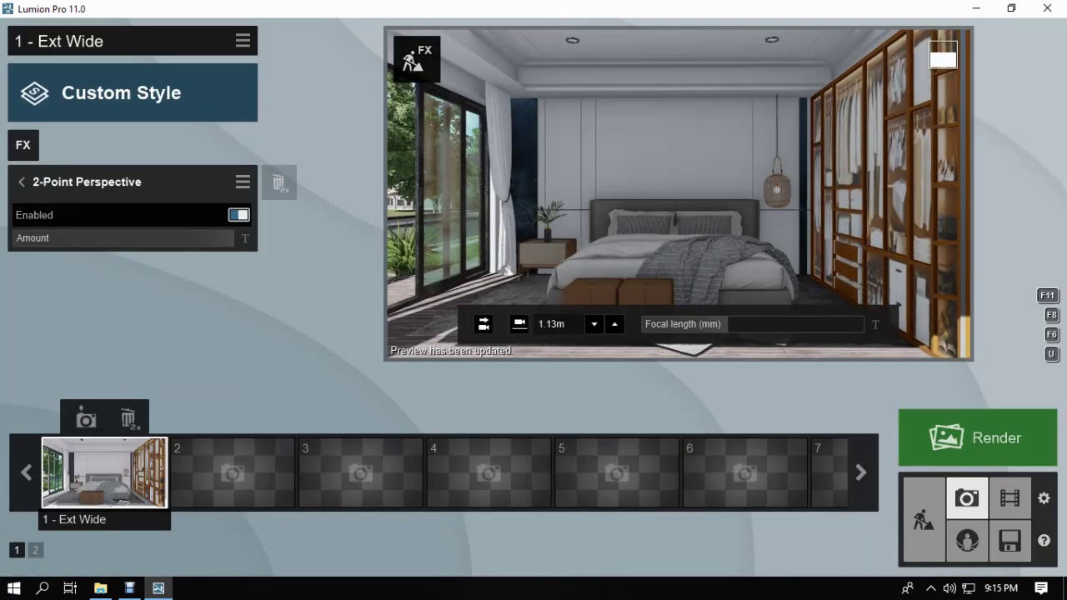
Step: Place the white SUV HD 008 from the transport library on the street outside the house
left_click(924, 522)
key("w")
key("a")
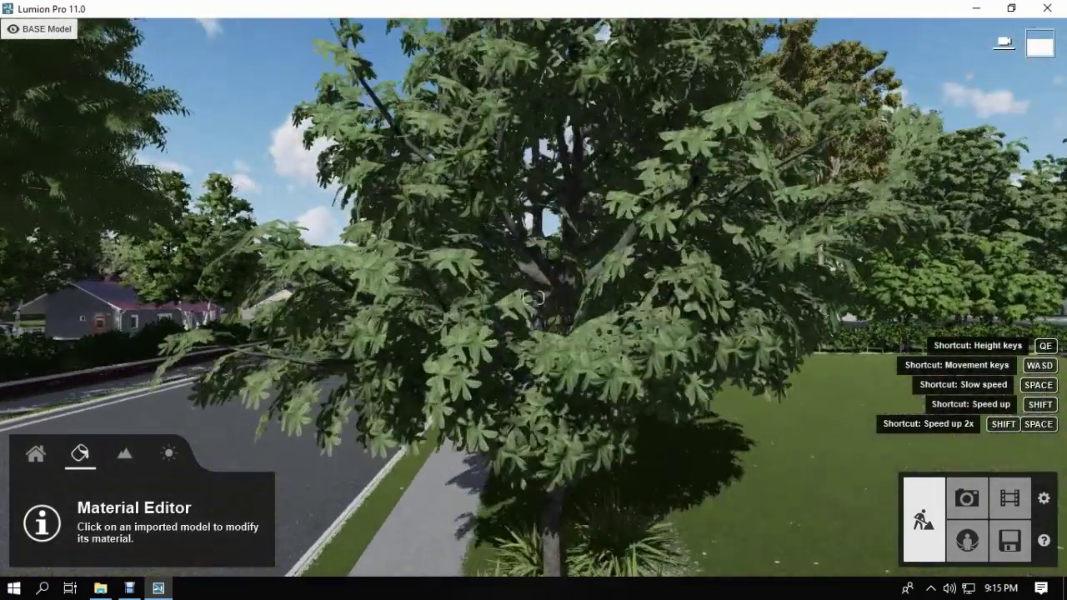
left_click(35, 453)
left_click(165, 542)
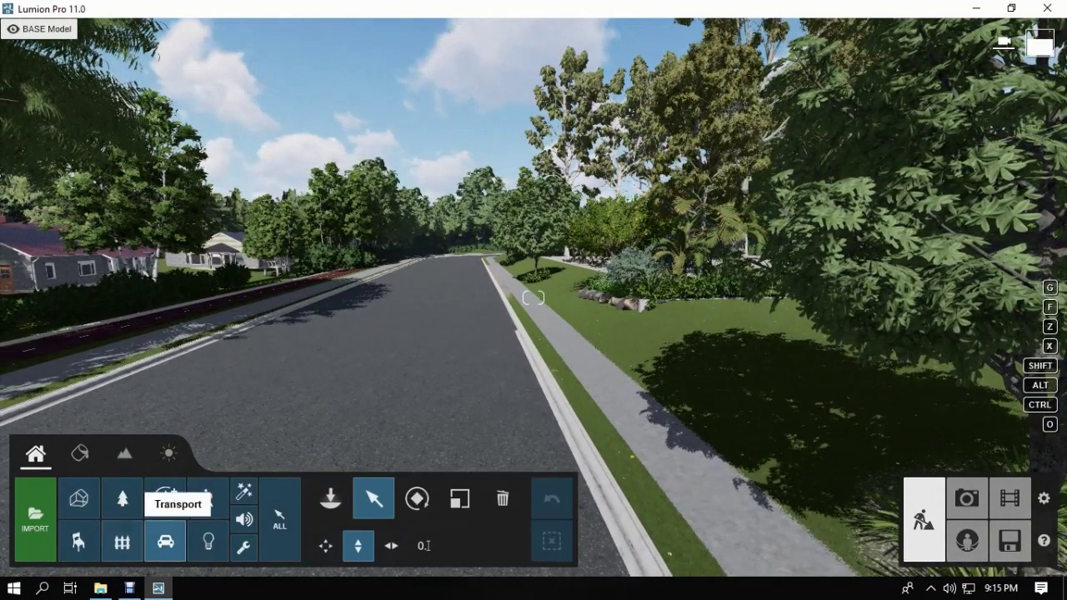
left_click(165, 542)
left_click(101, 140)
key("w")
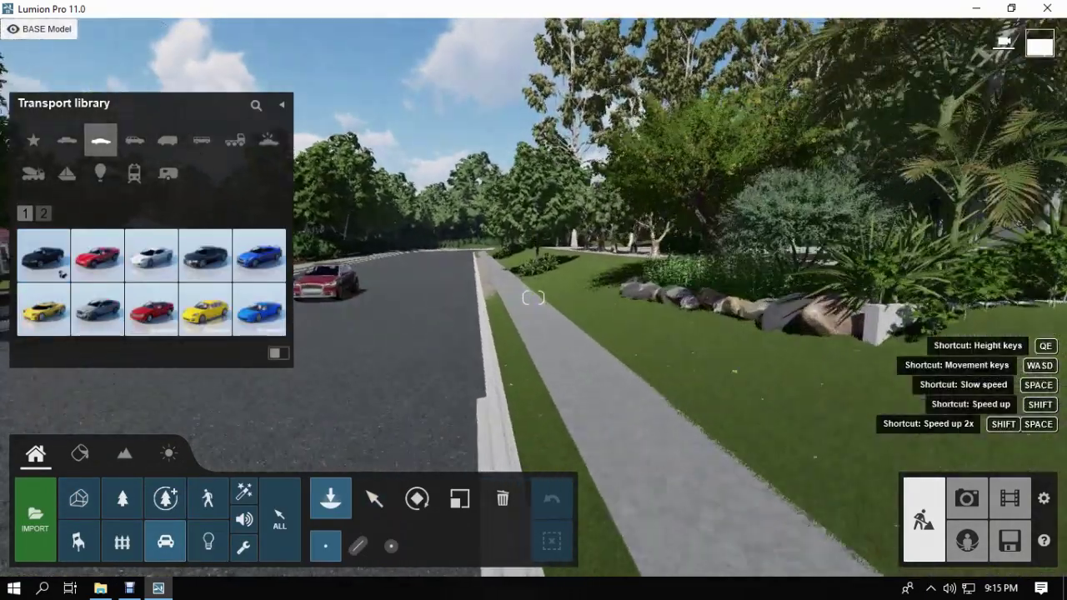
left_click(134, 140)
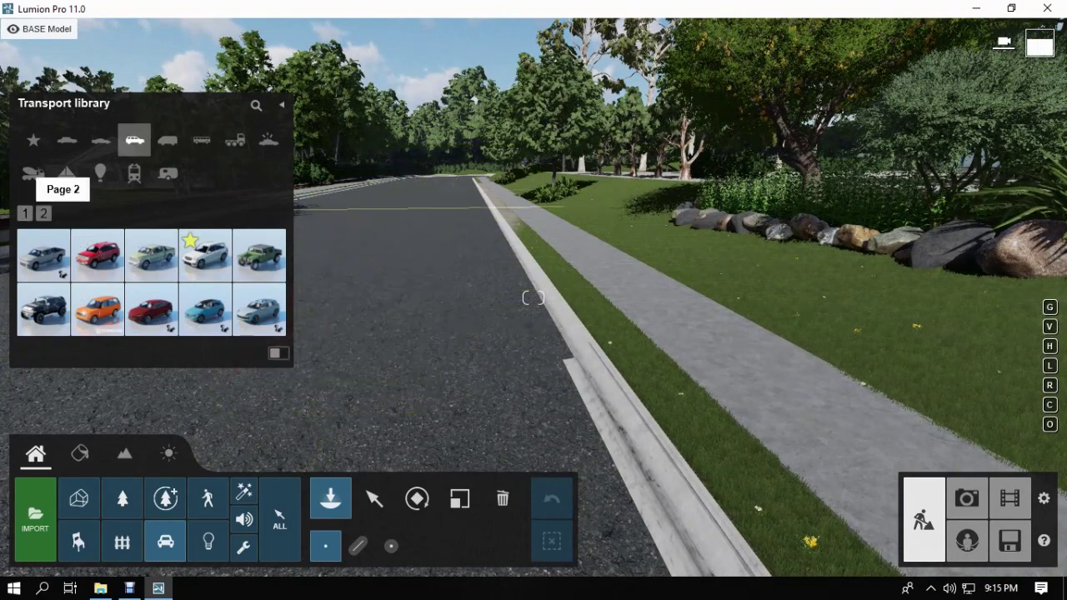
left_click(44, 213)
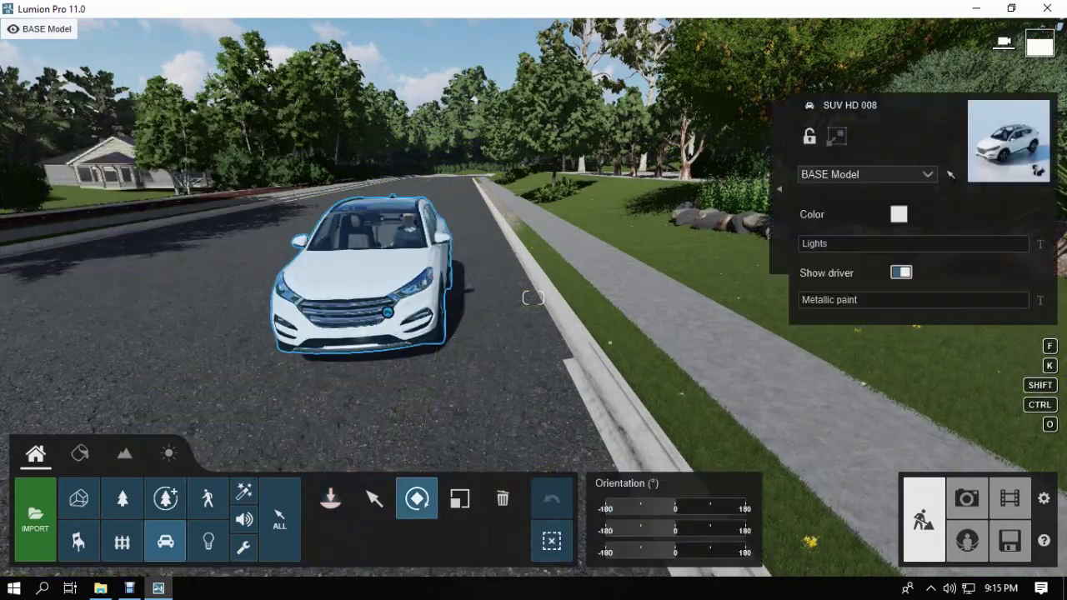
Step: Rotate the SUV to face the opposite way along the road and preview it in the Ext Wide photo
left_click_drag(675, 508, 747, 509)
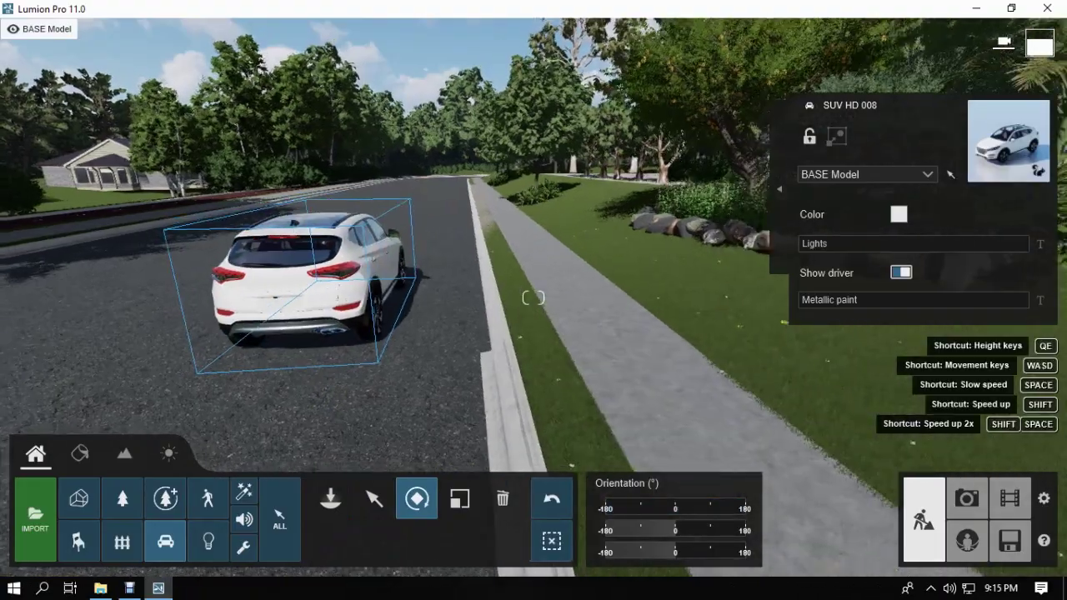
key("s")
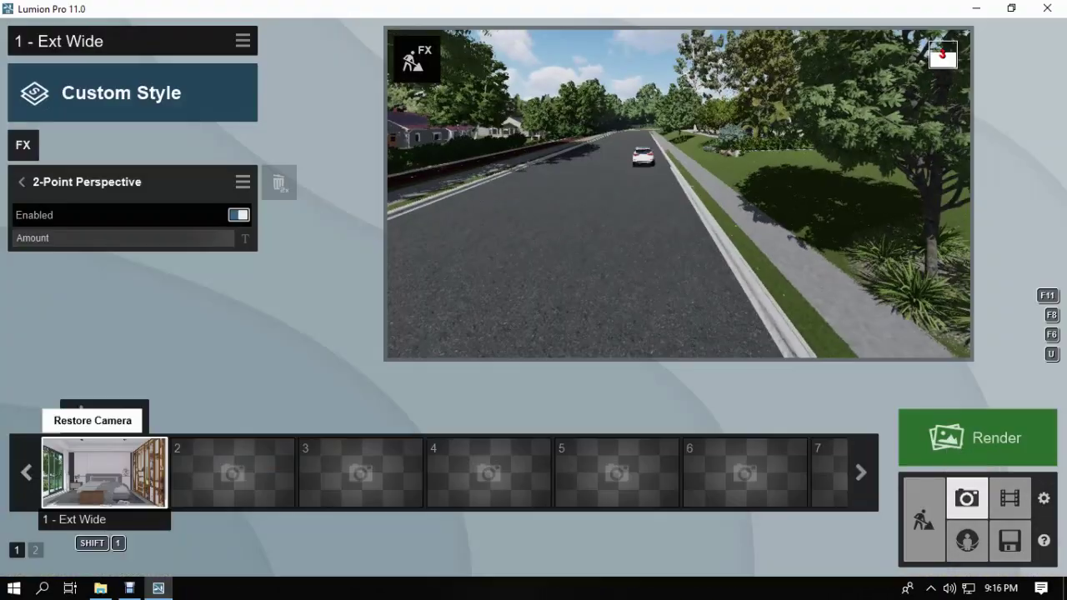
left_click(104, 472)
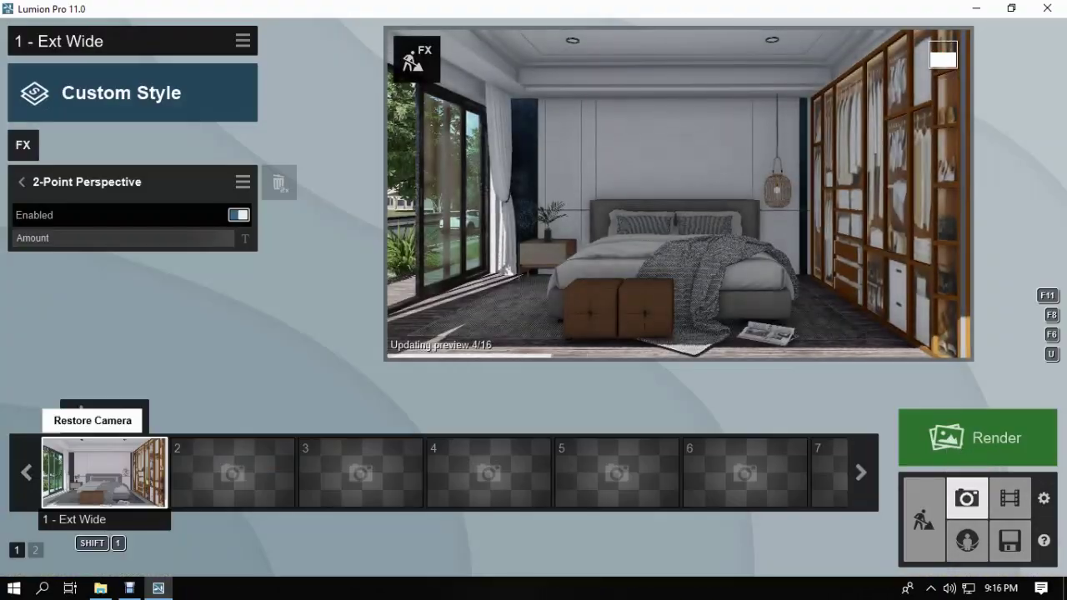
Step: Reposition the white SUV on its lane of the road
left_click(924, 521)
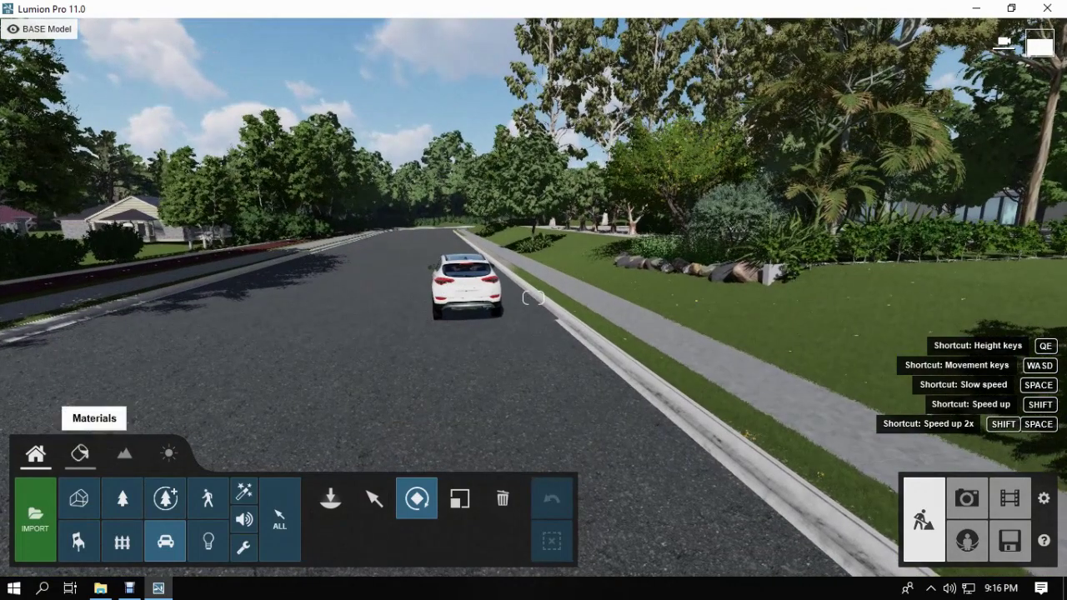
left_click(374, 499)
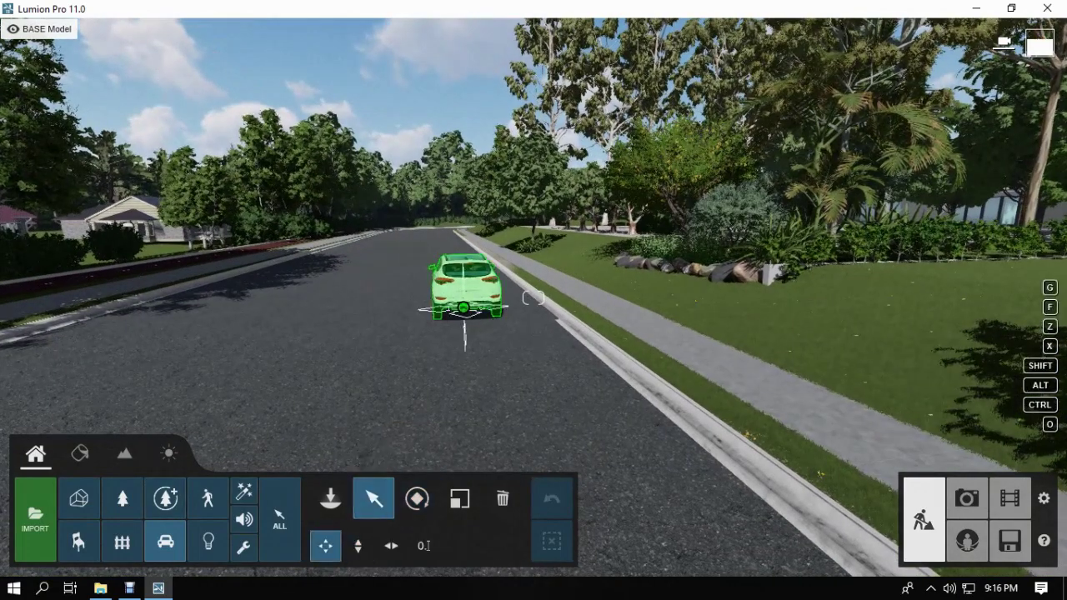
left_click(533, 298)
Step: Place SportsCar 006 from the transport library on the opposite lane, ahead of the SUV
left_click(165, 542)
left_click(67, 141)
right_click_drag(400, 323, 284, 313)
left_click(101, 140)
mouse_move(44, 255)
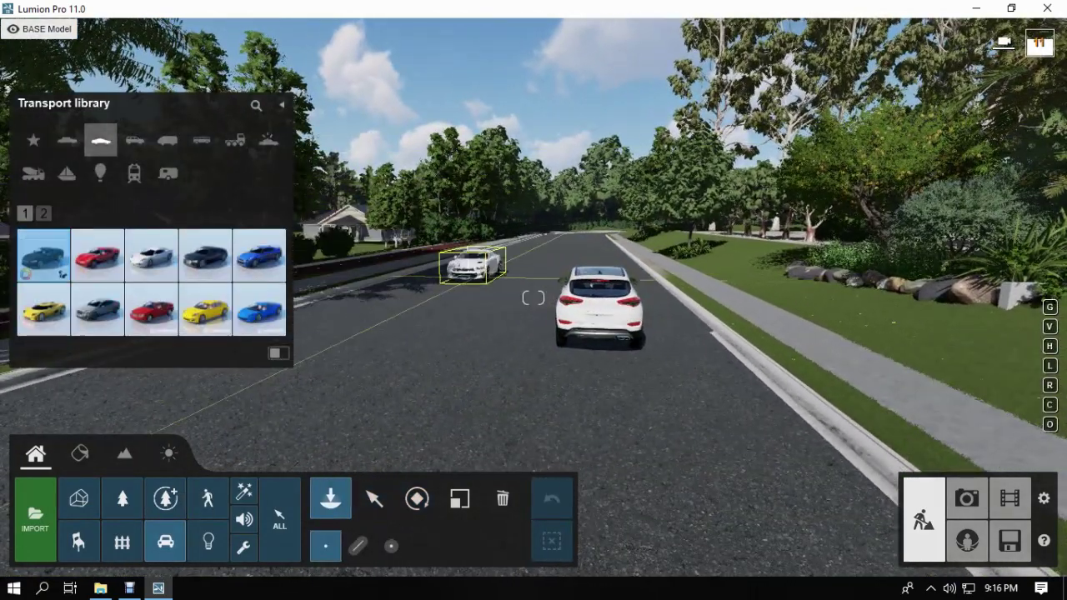
left_click(97, 255)
left_click(80, 321)
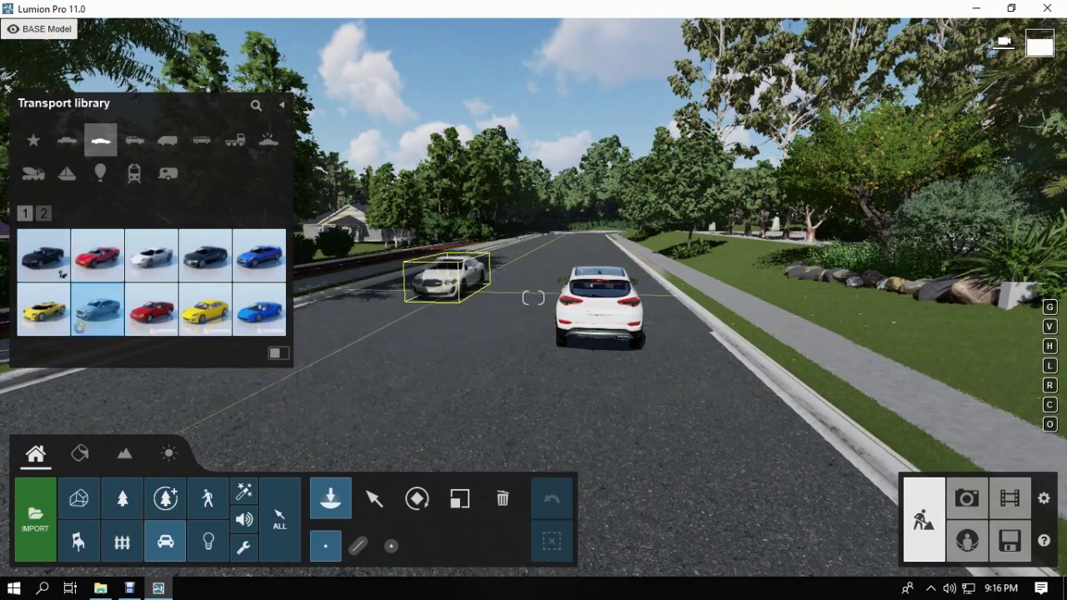
left_click(468, 267)
Step: Recolor the sports car black with high metallic paint and raise the SUV's metallic paint and lights
left_click(374, 498)
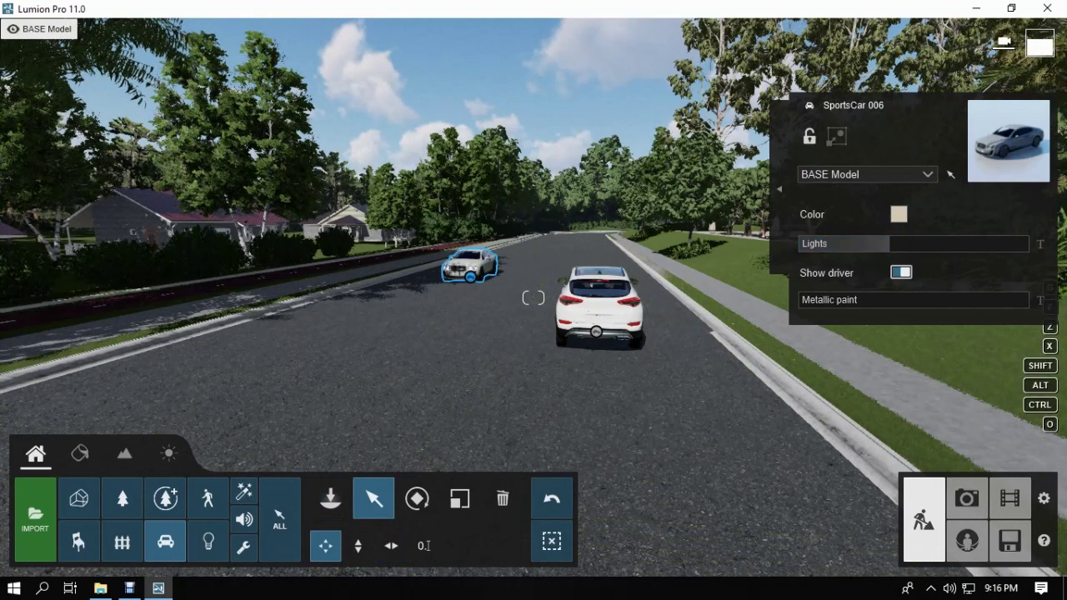
left_click(899, 215)
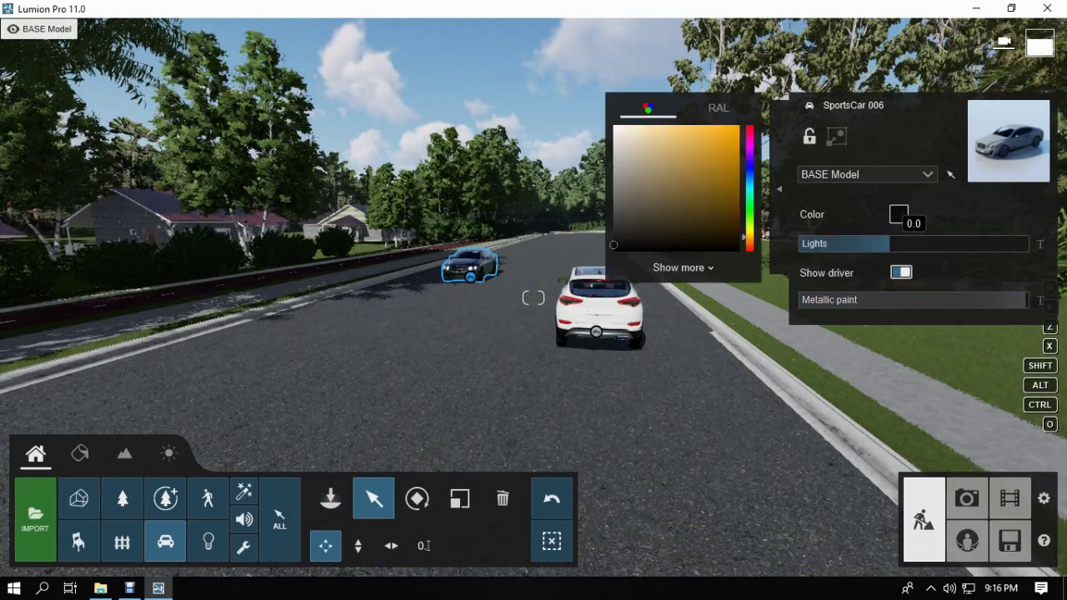
left_click(599, 309)
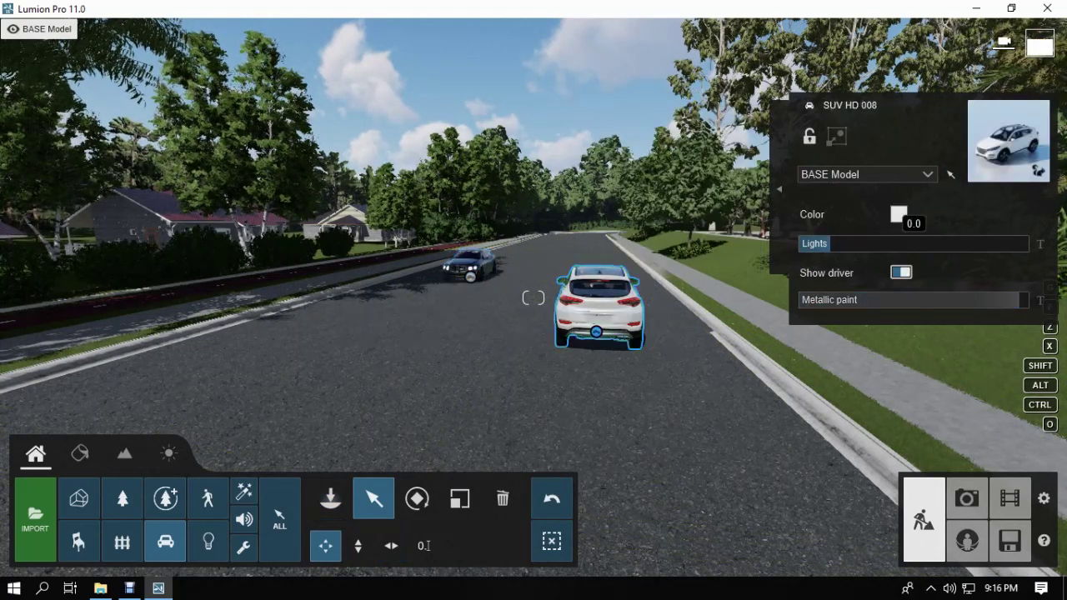
Step: Check the cars seen through the sliding door in the Ext Wide photo
right_click_drag(534, 298, 750, 355)
key("w")
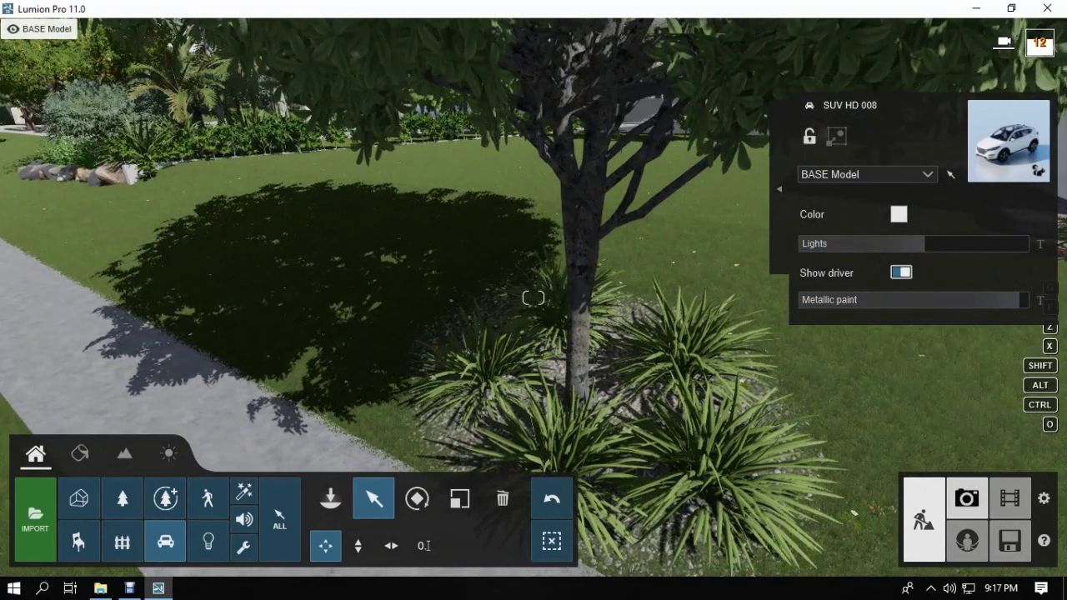
left_click(967, 499)
left_click(83, 410)
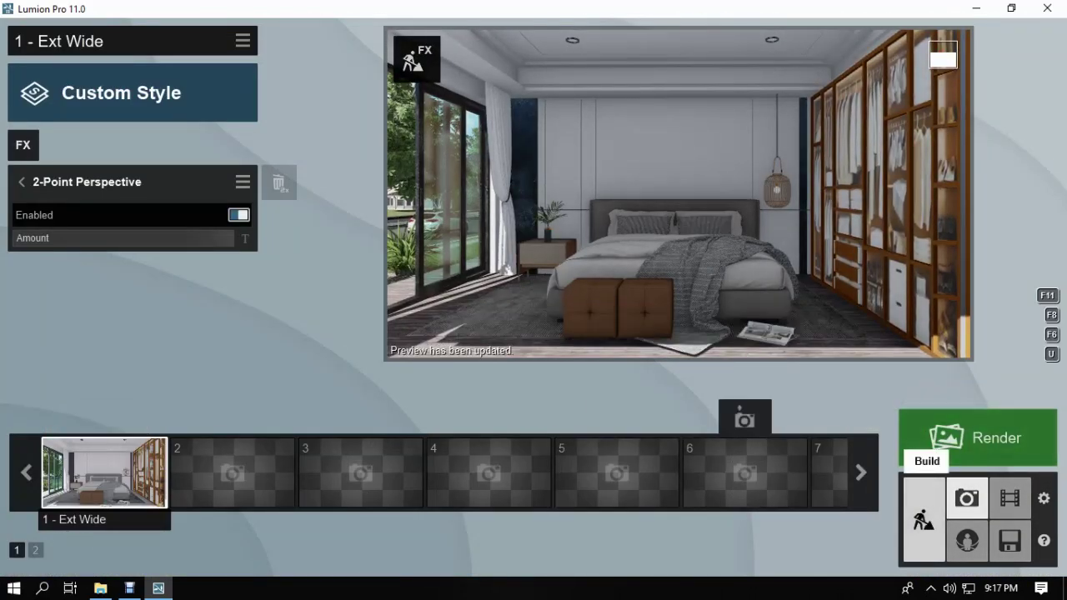
Step: Set a very low emissive value on the closet's interior image material and save the change
left_click(924, 519)
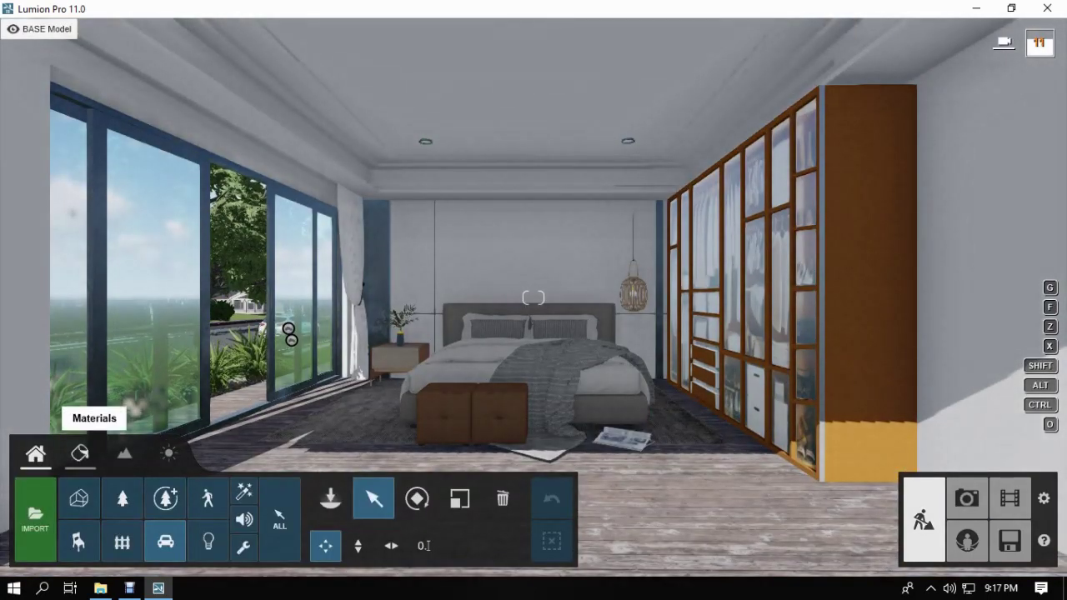
left_click(80, 455)
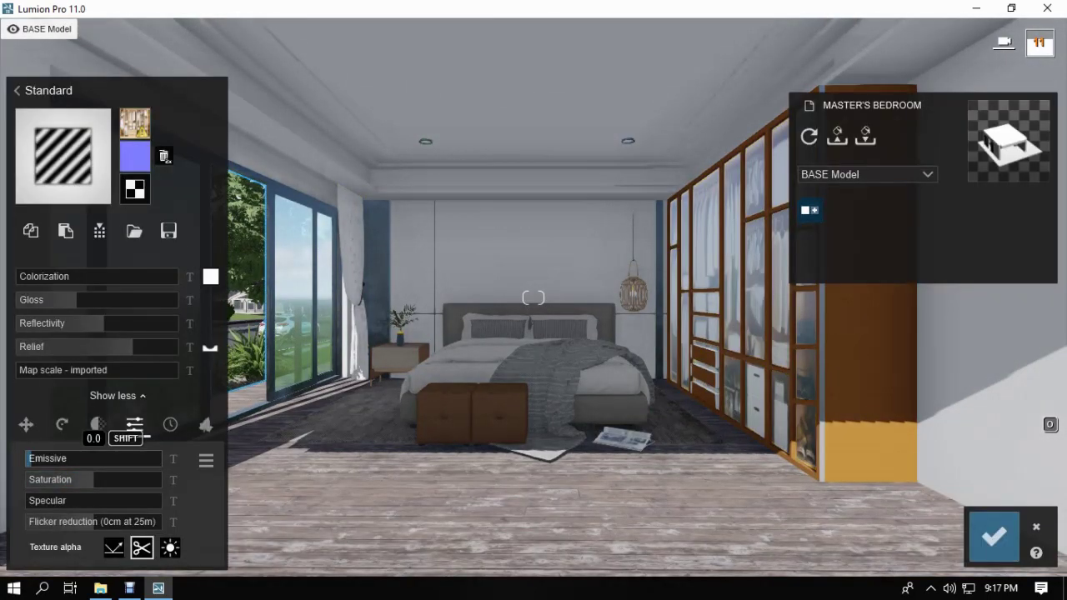
key("w")
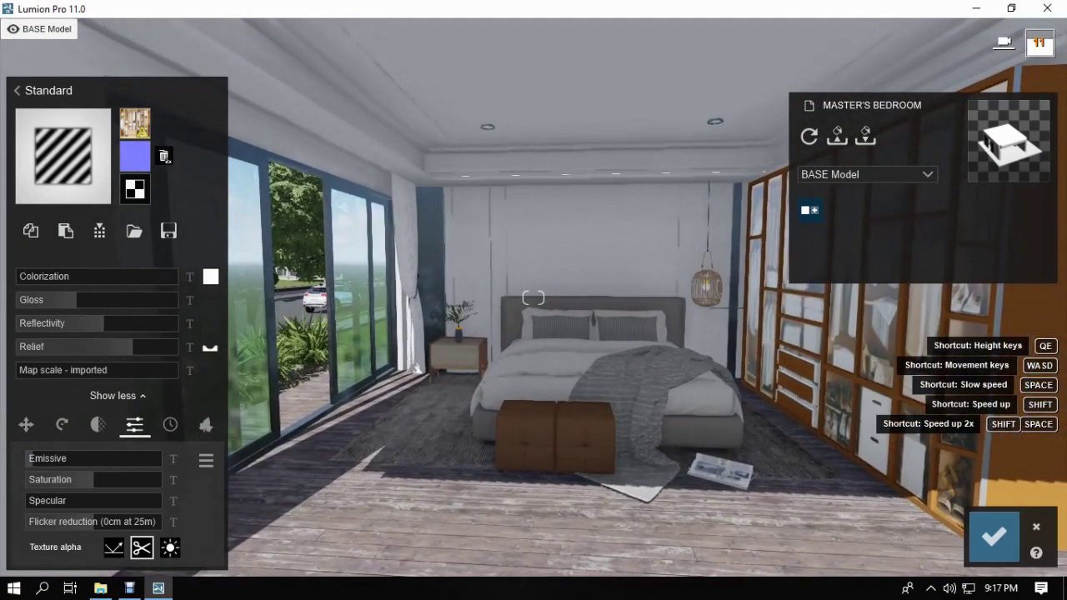
left_click(994, 537)
Step: Fine-tune the focal length of the Ext Wide photo slightly and store the adjusted camera in its slot
left_click(967, 498)
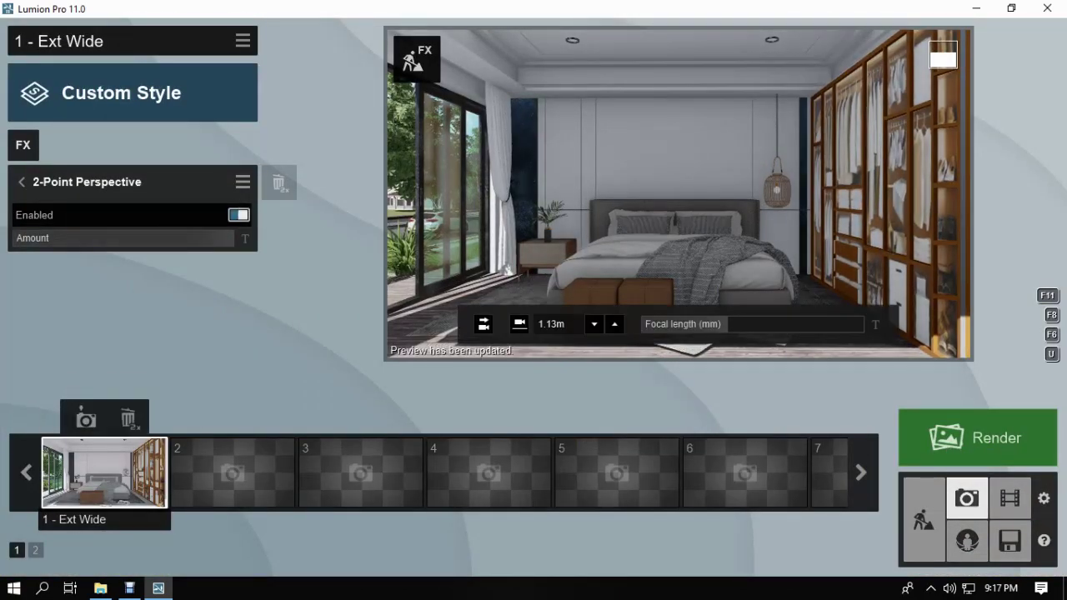
left_click_drag(728, 324, 729, 324, "shift")
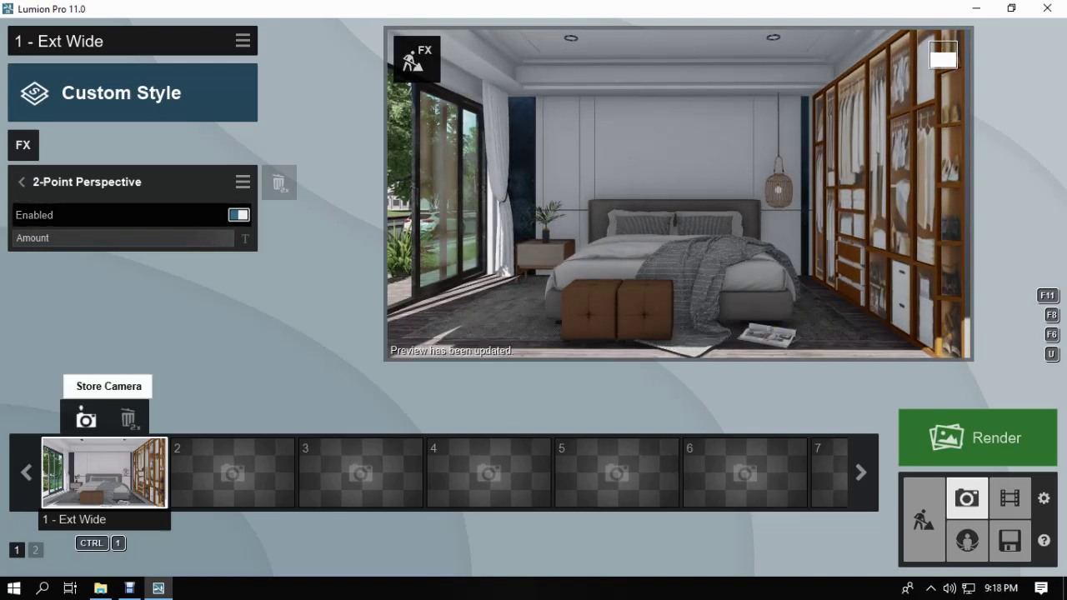
left_click(86, 419)
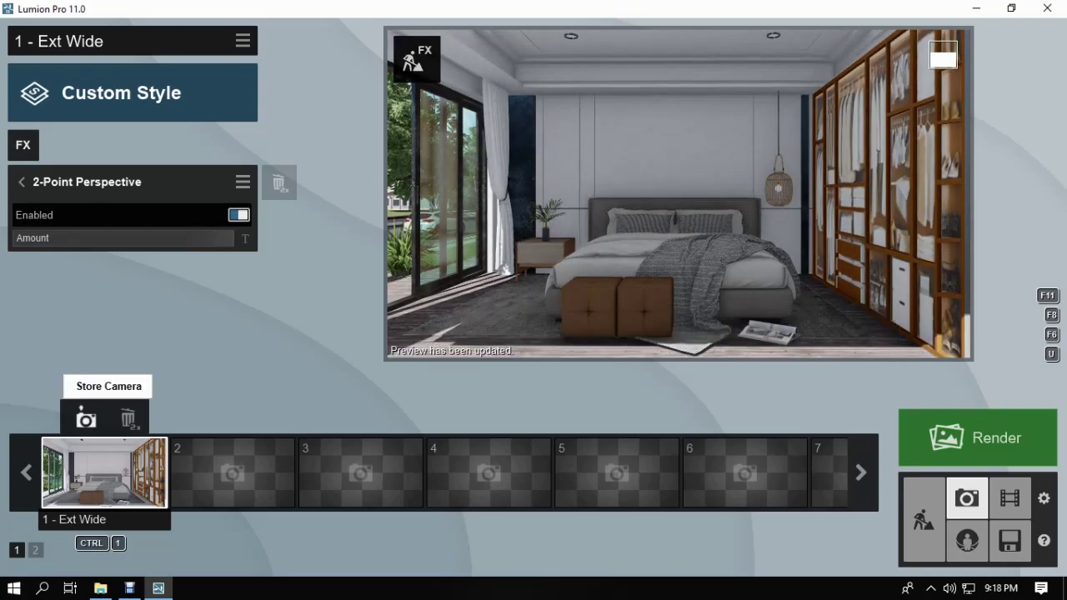
Step: Inspect the bed throw, ottomans, magazine and wood floor up close, and return to the stored Ext Wide view
left_click(923, 521)
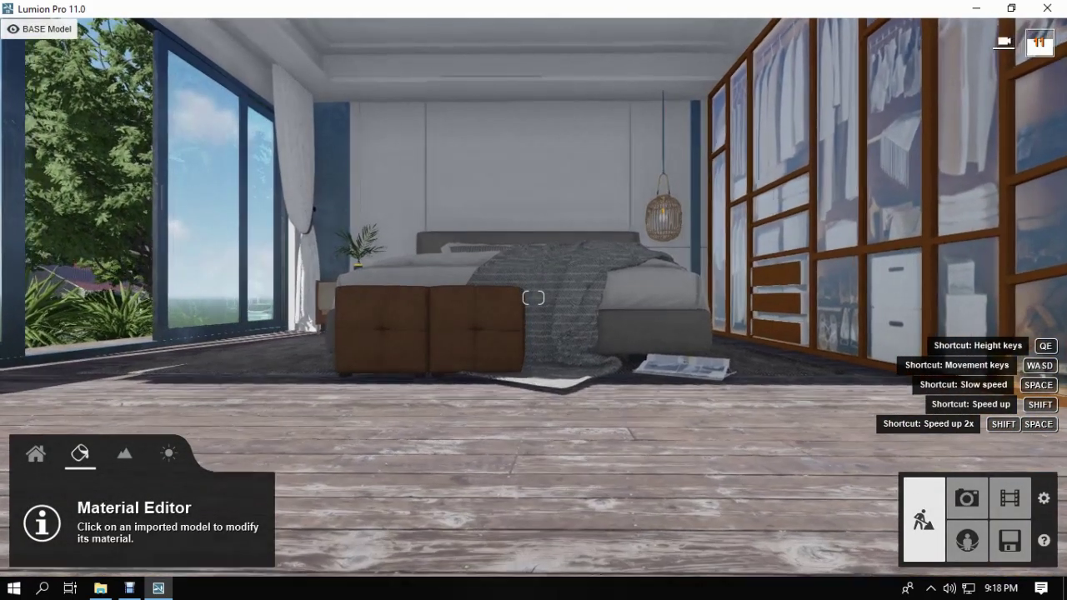
key("w")
right_click_drag(534, 298, 533, 367)
key("q")
right_click_drag(534, 298, 534, 340)
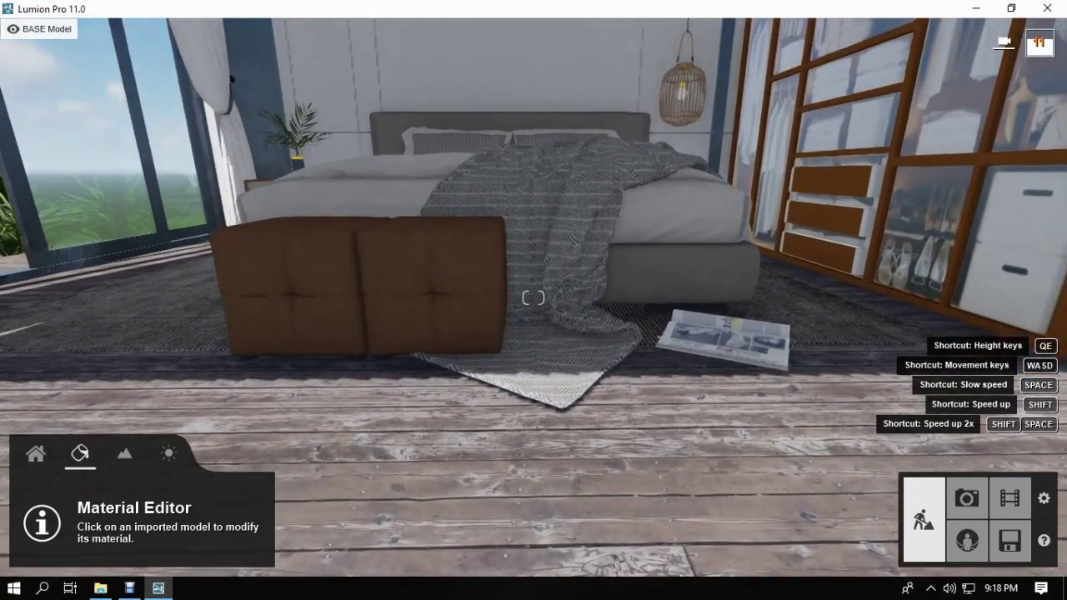
key("s")
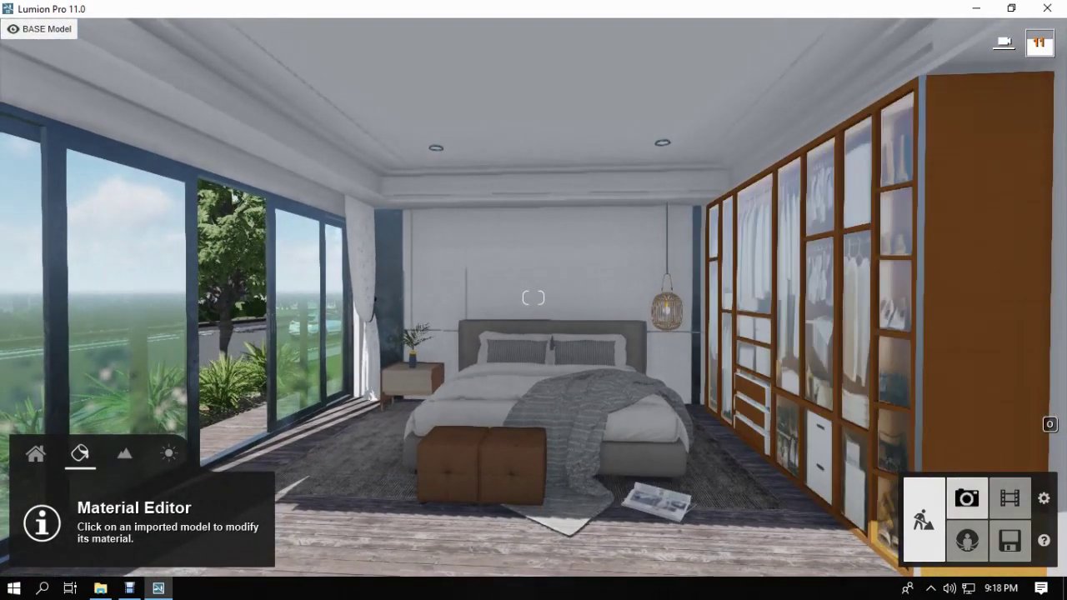
left_click(967, 499)
left_click(94, 472)
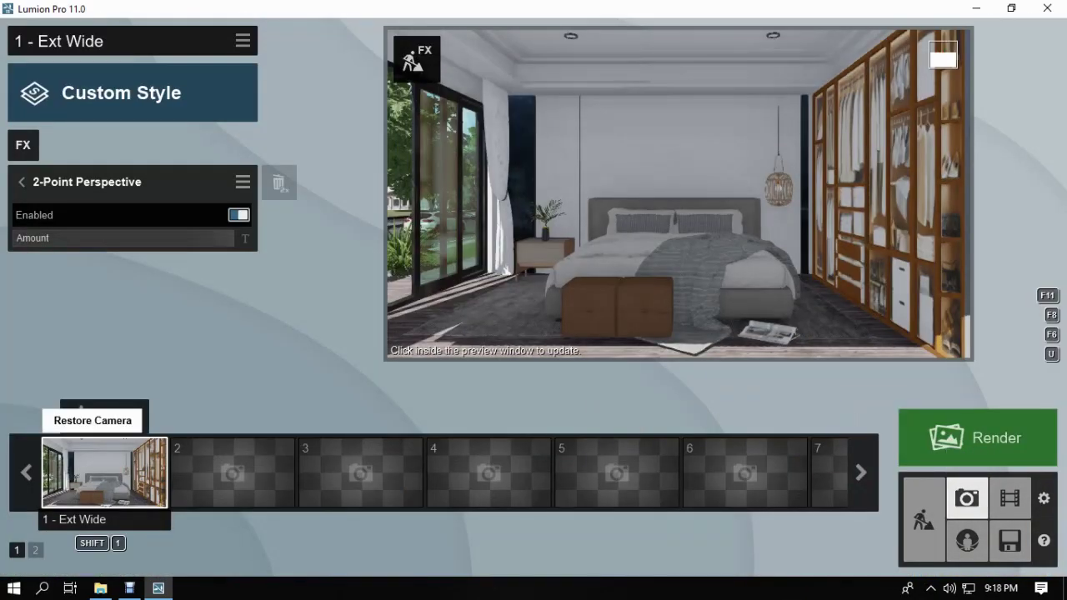
Step: Load a saved effects file onto the Ext Wide photo
left_click(243, 41)
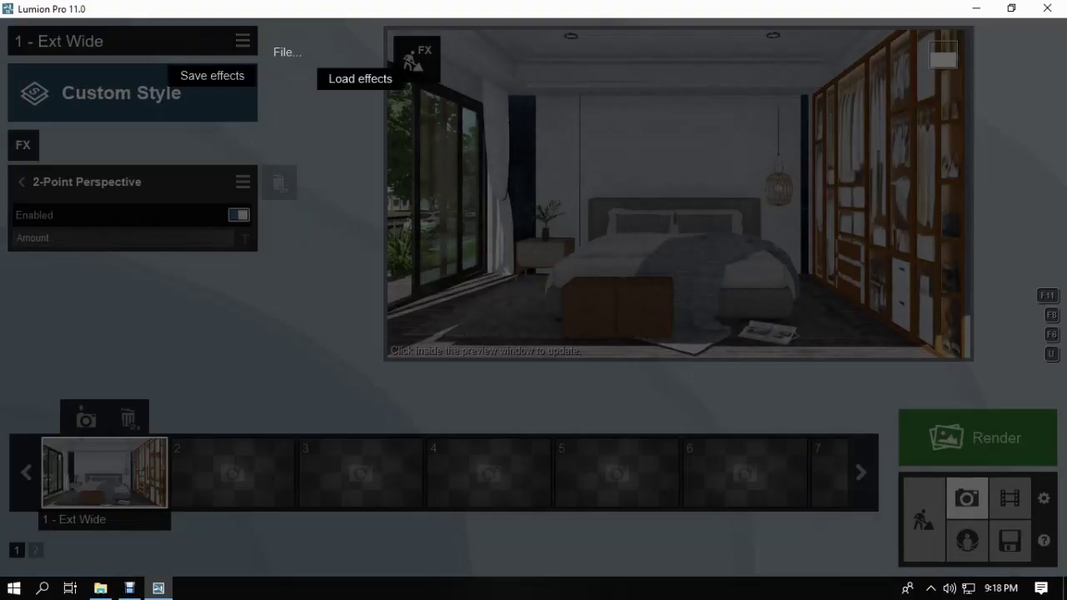
left_click(360, 78)
left_click(64, 117)
double_click(264, 134)
double_click(177, 124)
double_click(177, 109)
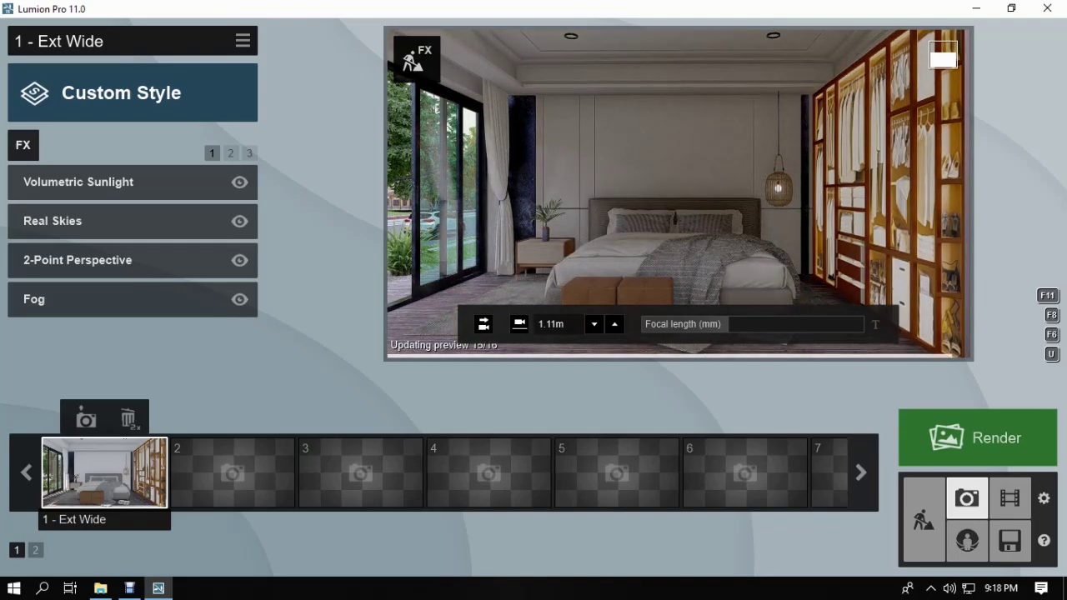
Step: Raise the emissive of the 0024_OrangeRed light strip along the ceiling cove
left_click(924, 519)
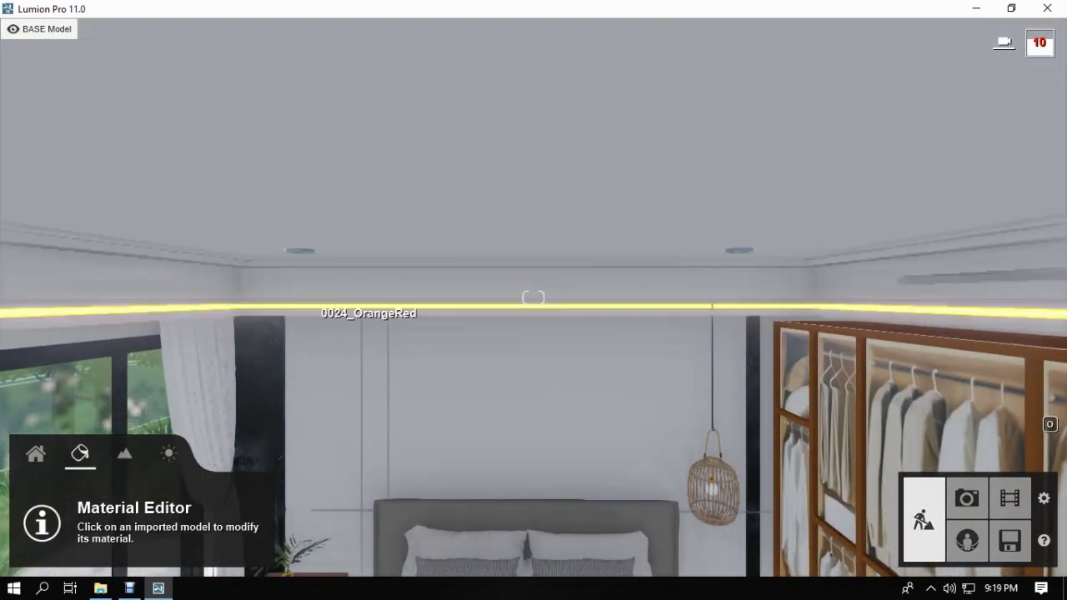
left_click(329, 306)
left_click_drag(102, 460, 127, 459)
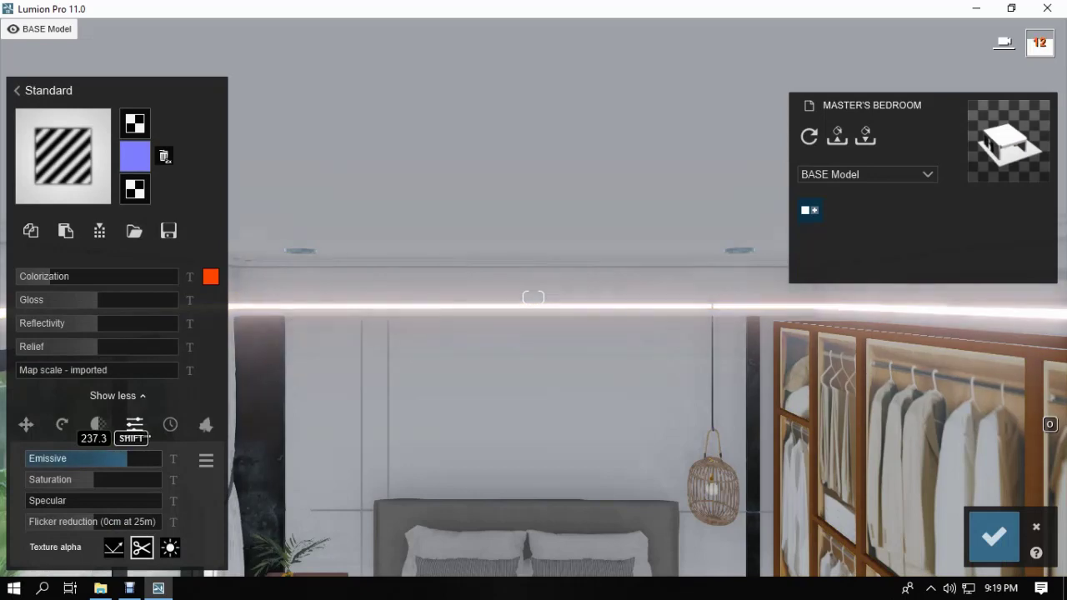
key("e")
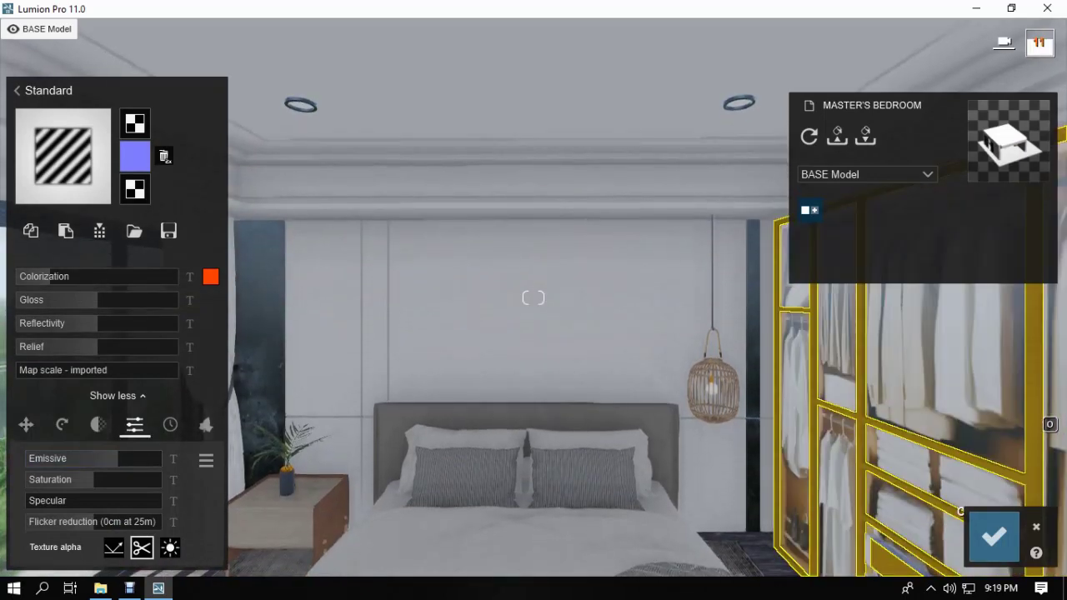
Step: Save the light strip's material change and restore the stored camera of the Ext Wide photo
left_click(994, 537)
key("e")
left_click(967, 498)
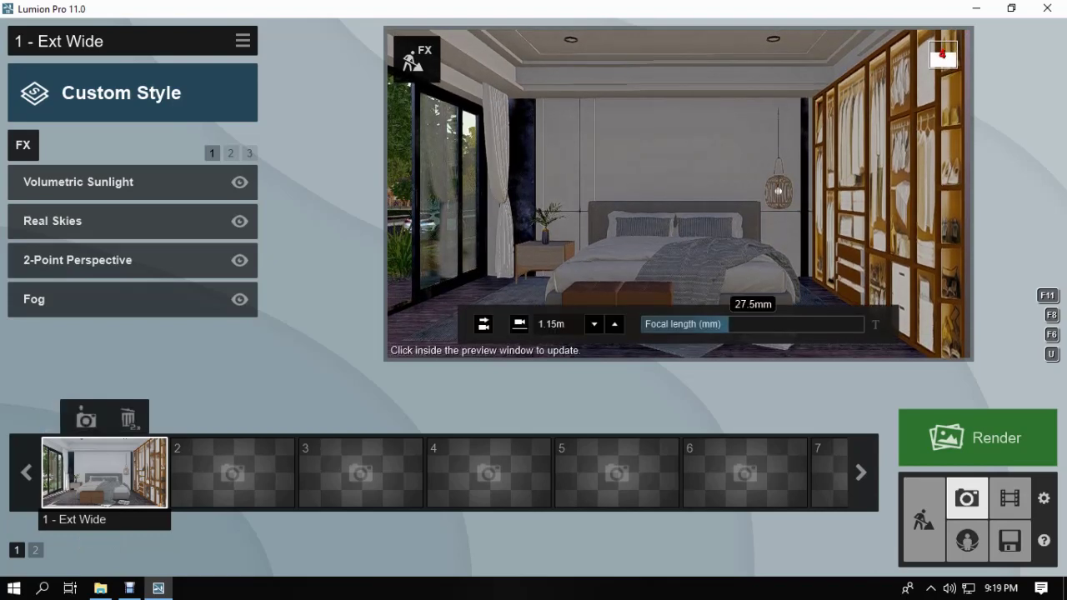
key("q")
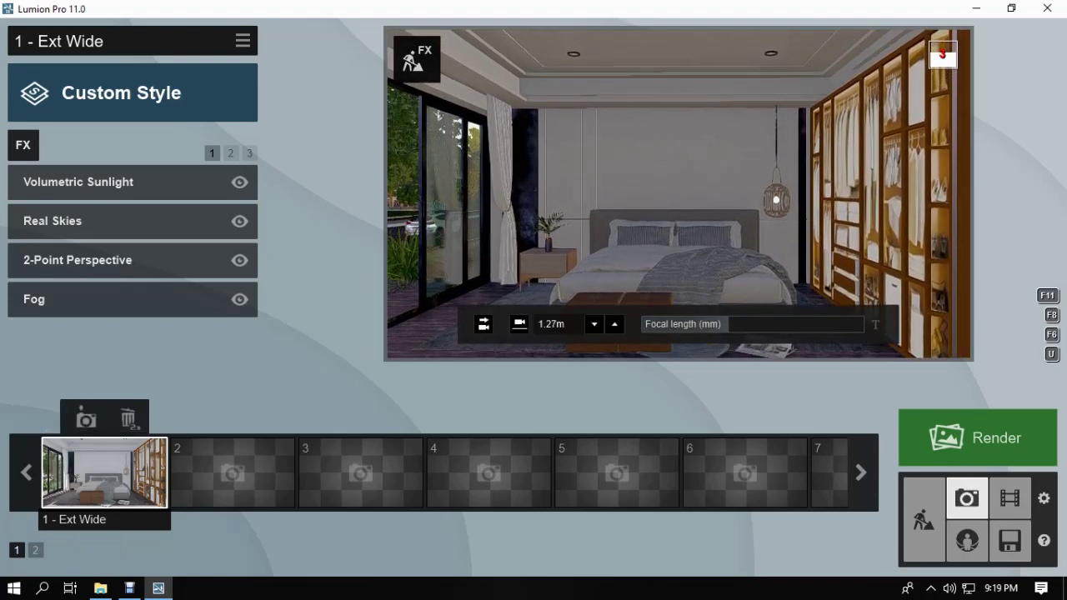
left_click(104, 473)
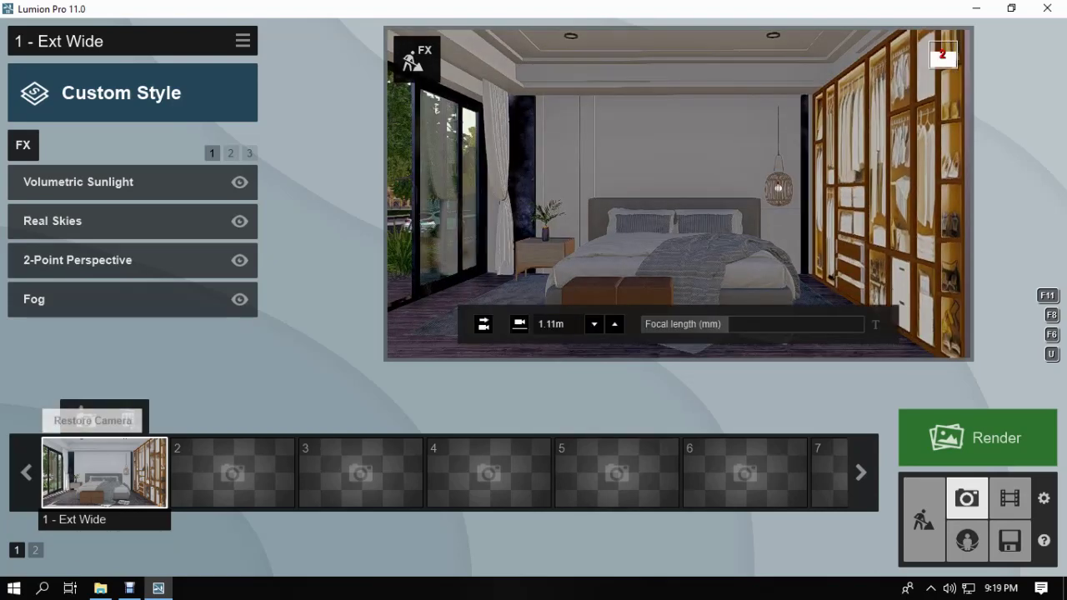
left_click(924, 520)
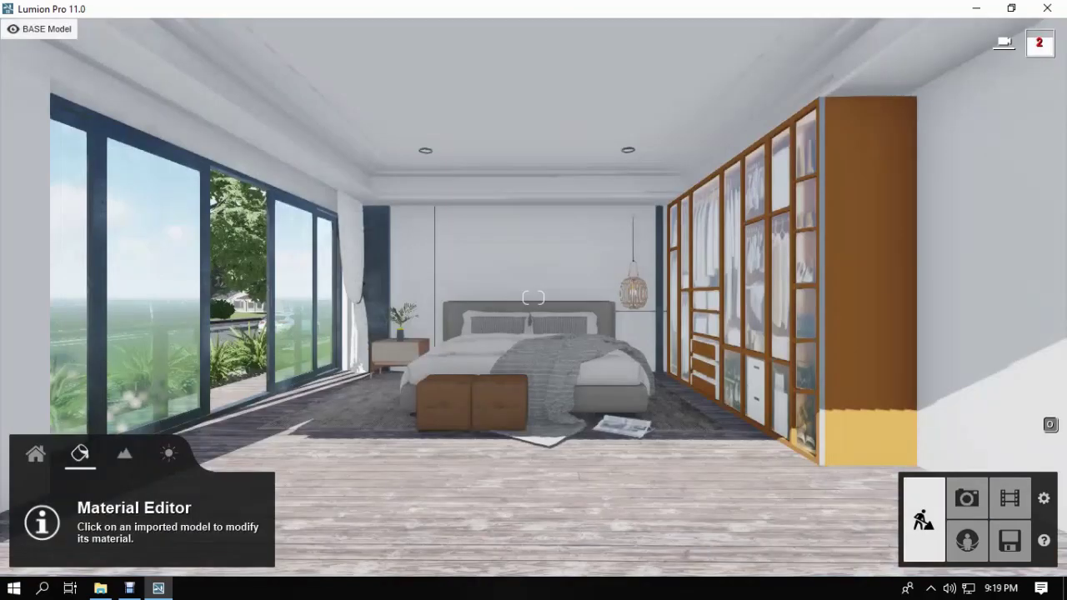
key("w")
key("q")
right_click_drag(751, 209, 750, 334)
left_click(967, 498)
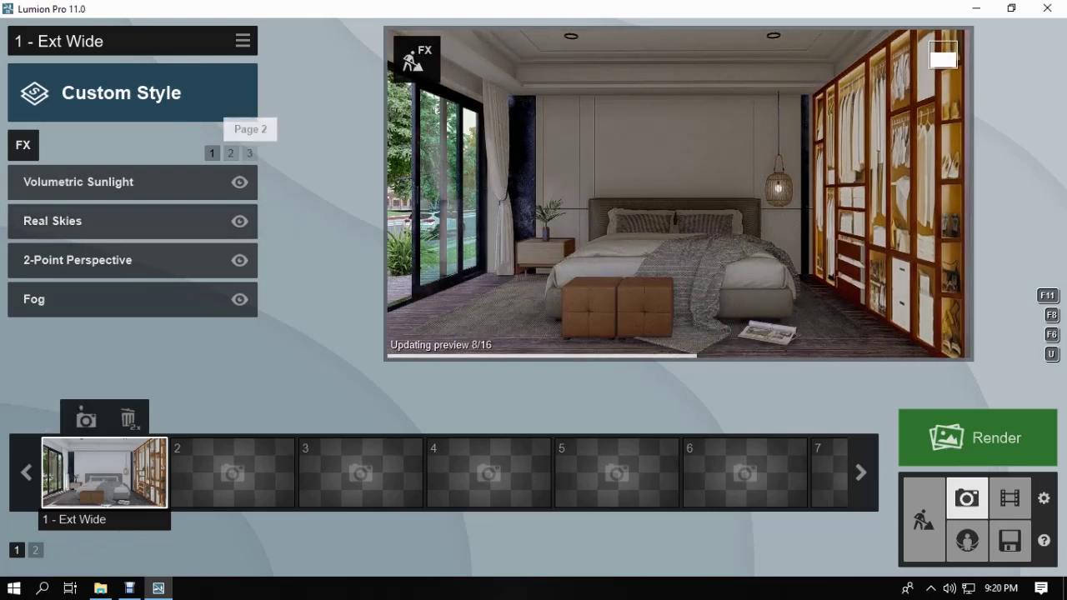
Step: Open the reflection plane editor of the Ext Wide photo's Reflection effect and clear the existing planes
left_click(33, 182)
left_click(50, 229)
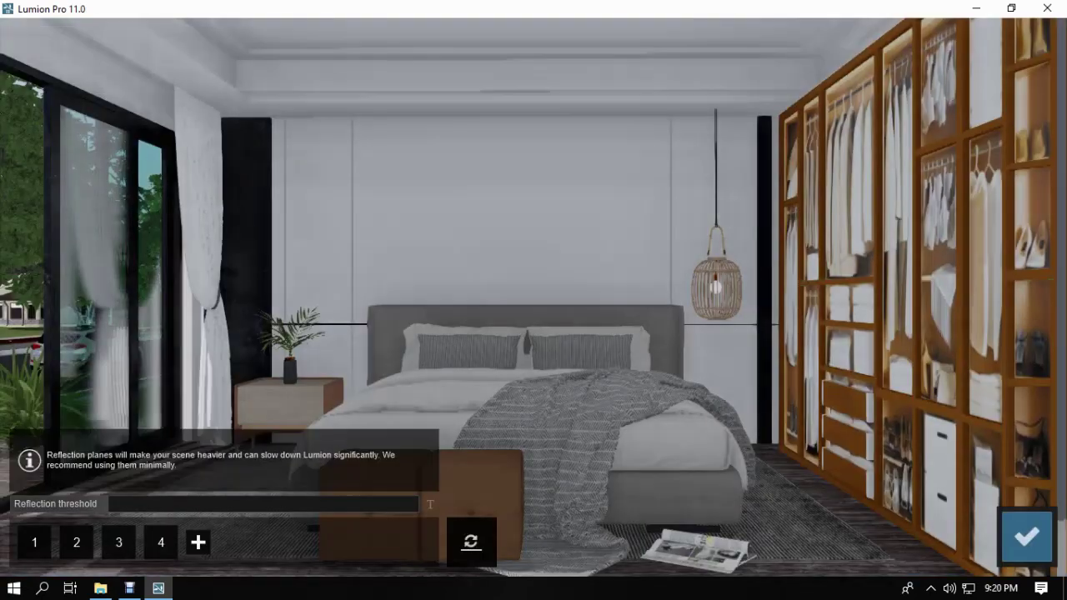
left_click(29, 542)
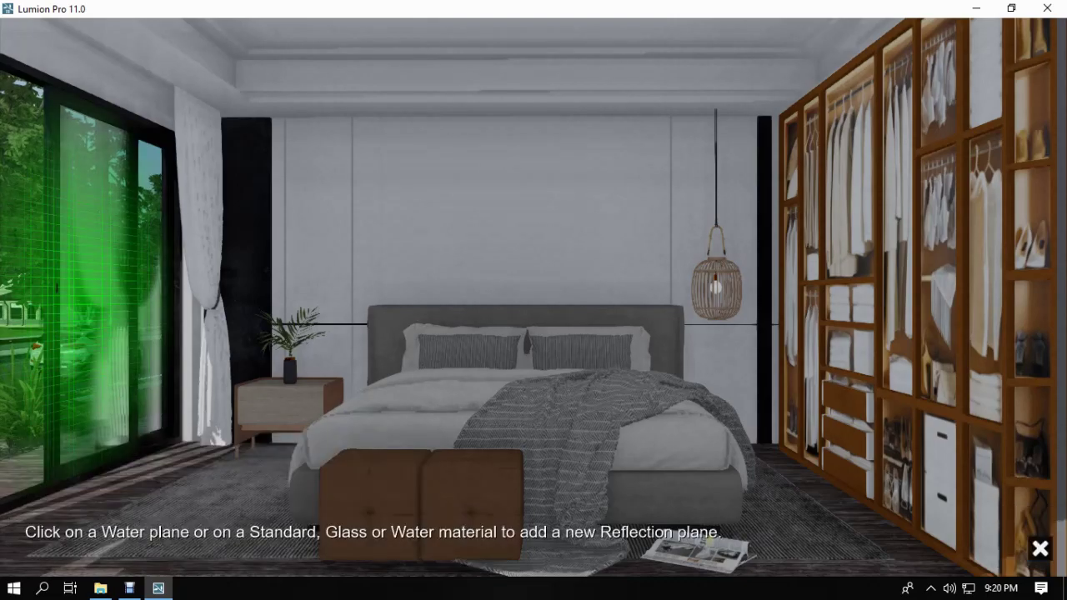
left_click(83, 250)
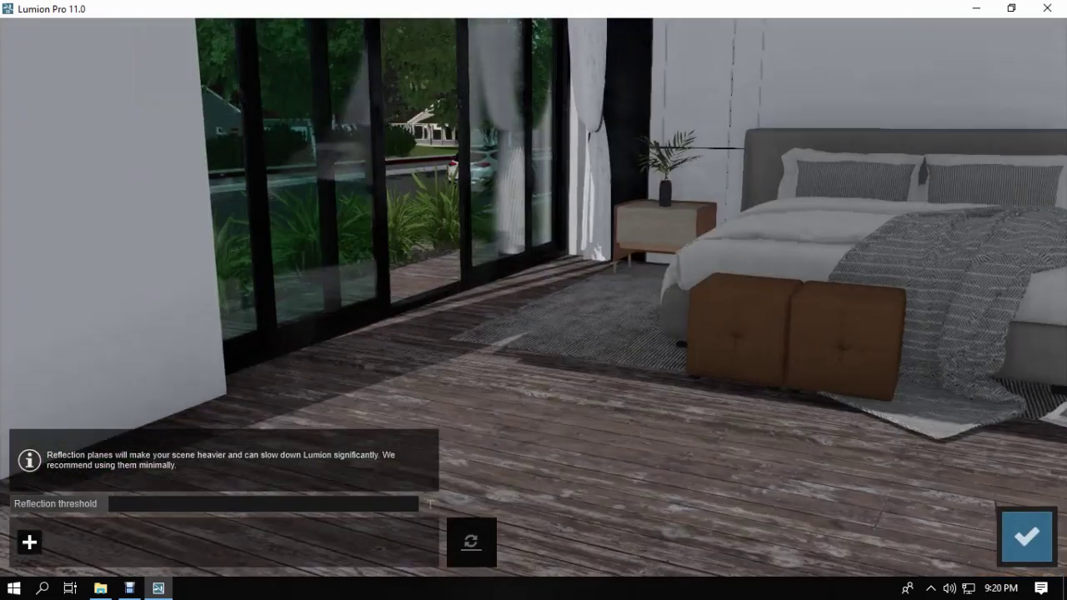
Step: Add a reflection plane on the glass of the sliding doors
key("w")
right_click_drag(534, 300, 417, 225)
left_click(30, 542)
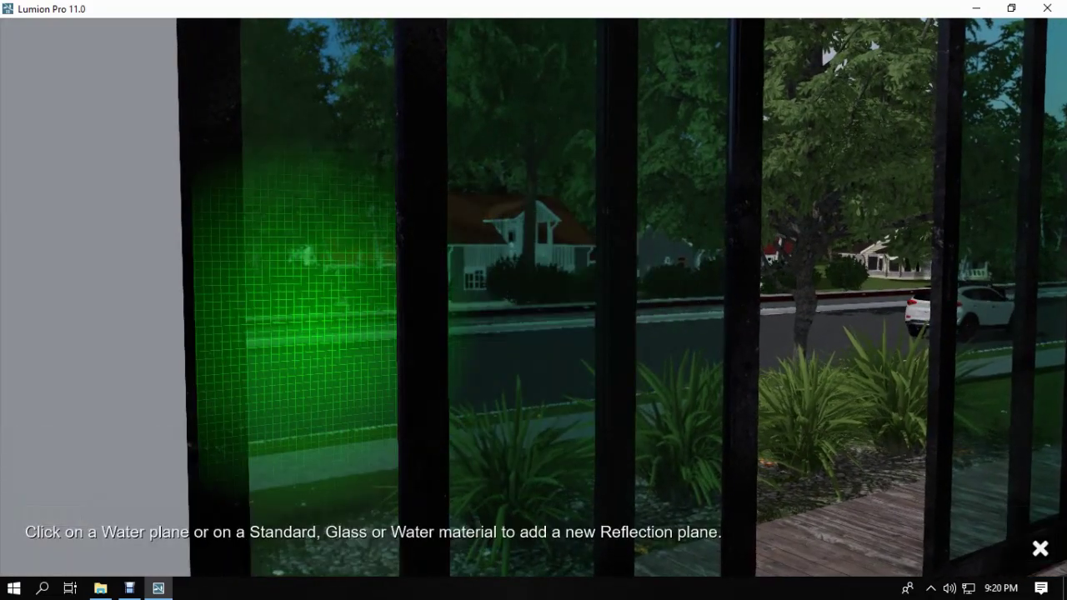
right_click_drag(309, 299, 534, 287)
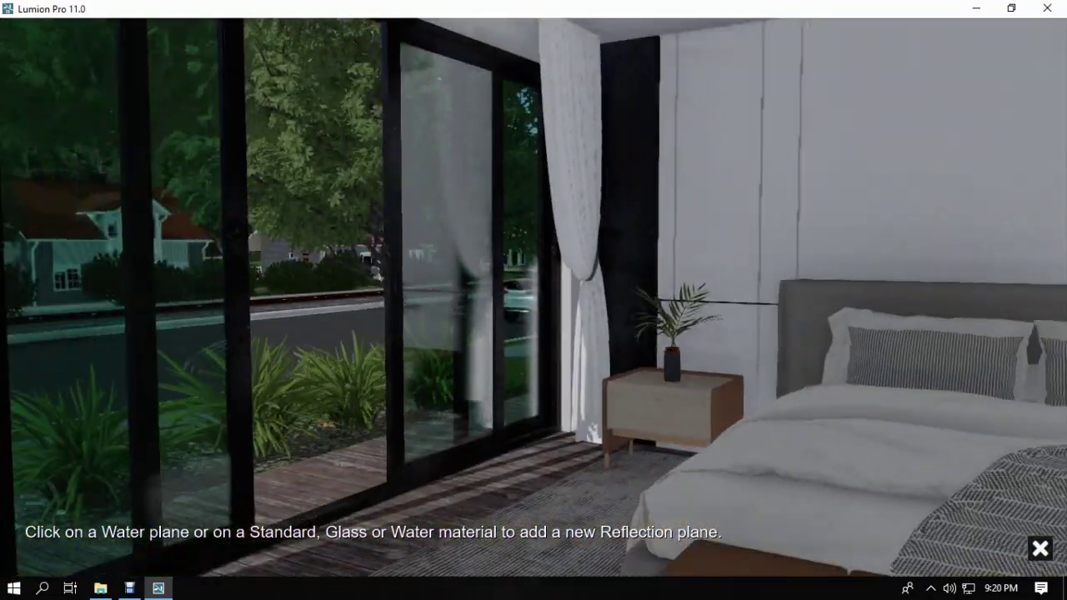
key("w")
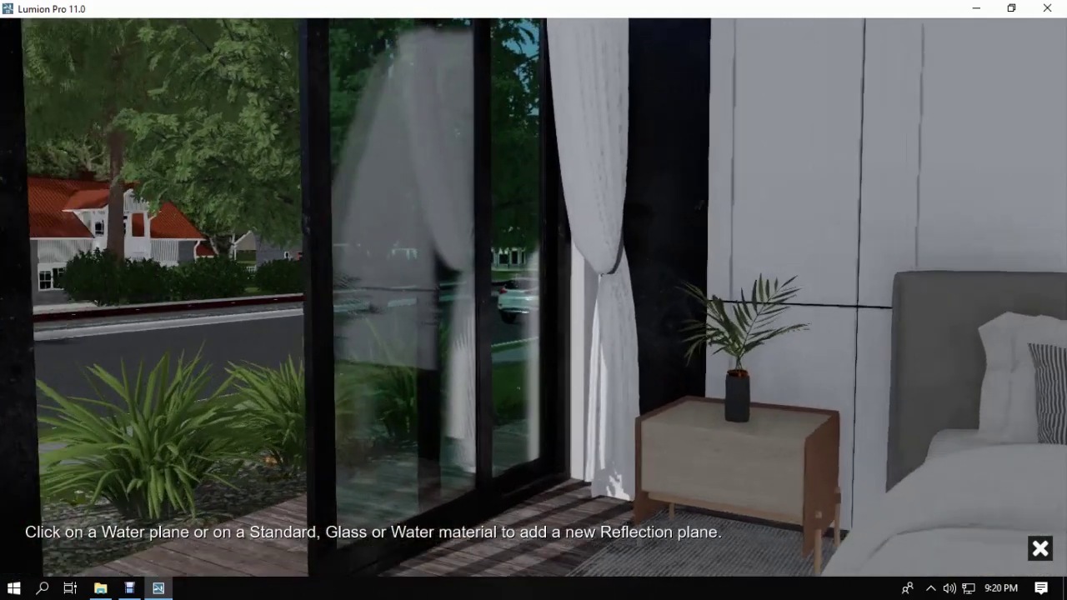
left_click(355, 267)
Step: Add a second reflection plane on the glass front of the wardrobe
key("s")
right_click_drag(355, 267, 604, 258)
left_click(72, 543)
left_click(802, 257)
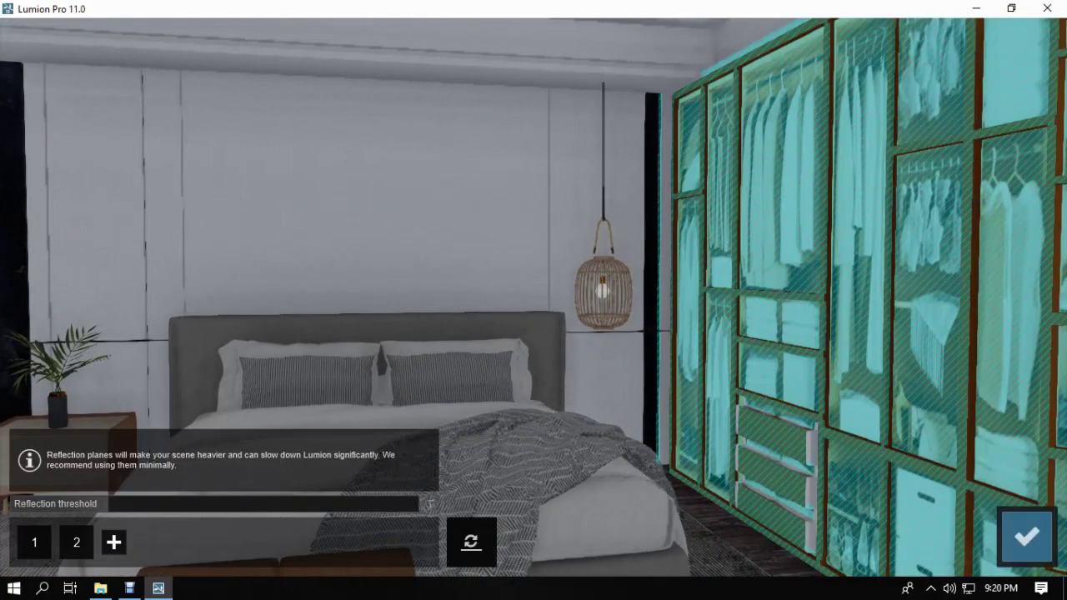
Step: Add a third reflection plane on the wood floor and save the reflection planes
right_click_drag(803, 256, 667, 391)
key("s")
left_click(113, 543)
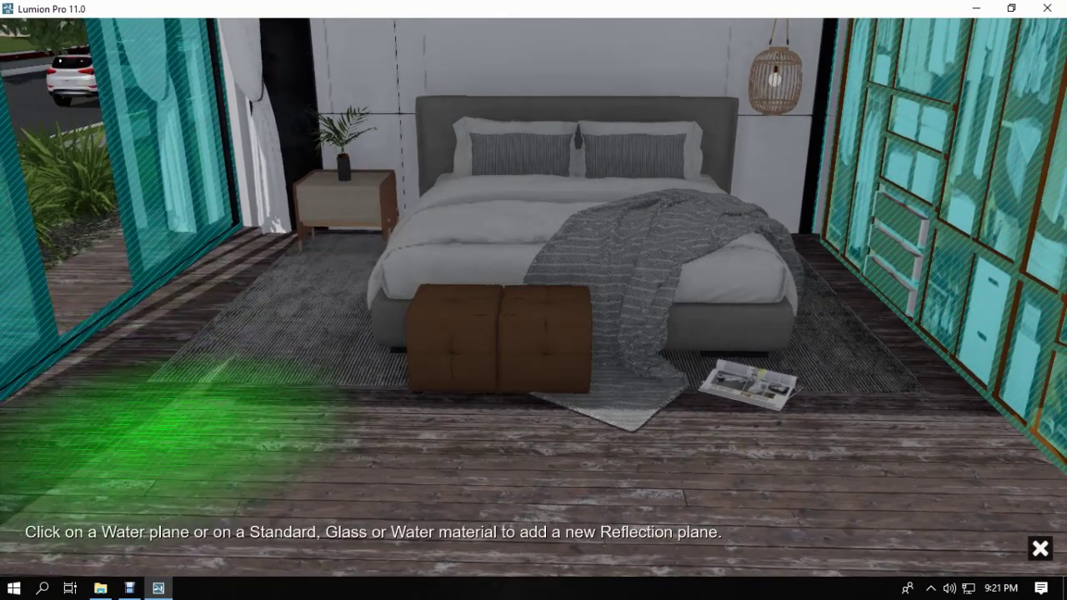
left_click(126, 425)
left_click(1027, 537)
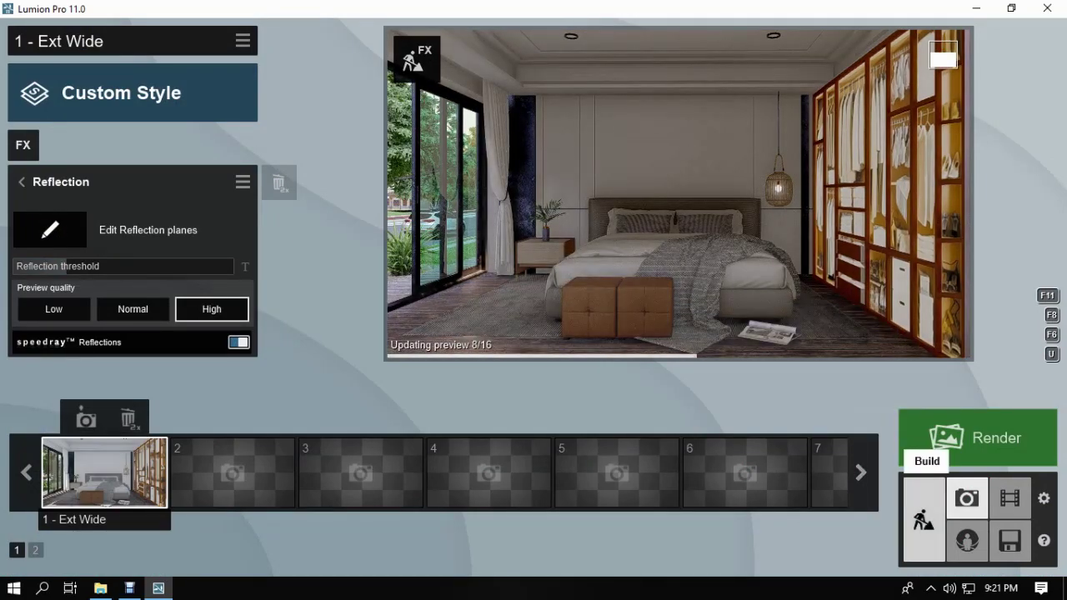
Step: Move the Sweet Osmanthus S 03 tree beside the sidewalk outside the bedroom to a new spot
left_click(924, 520)
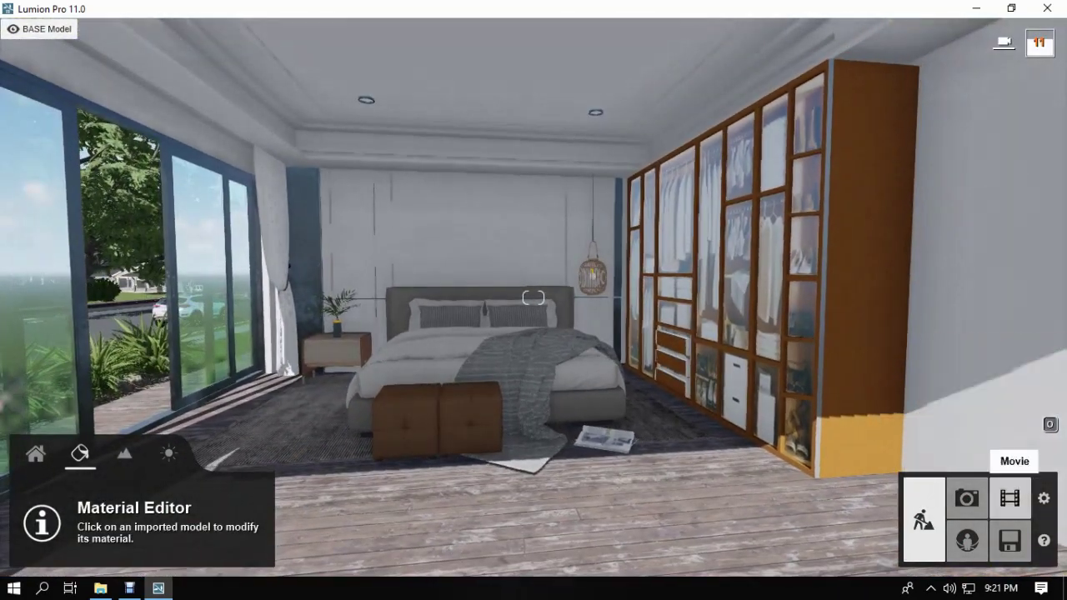
left_click(967, 498)
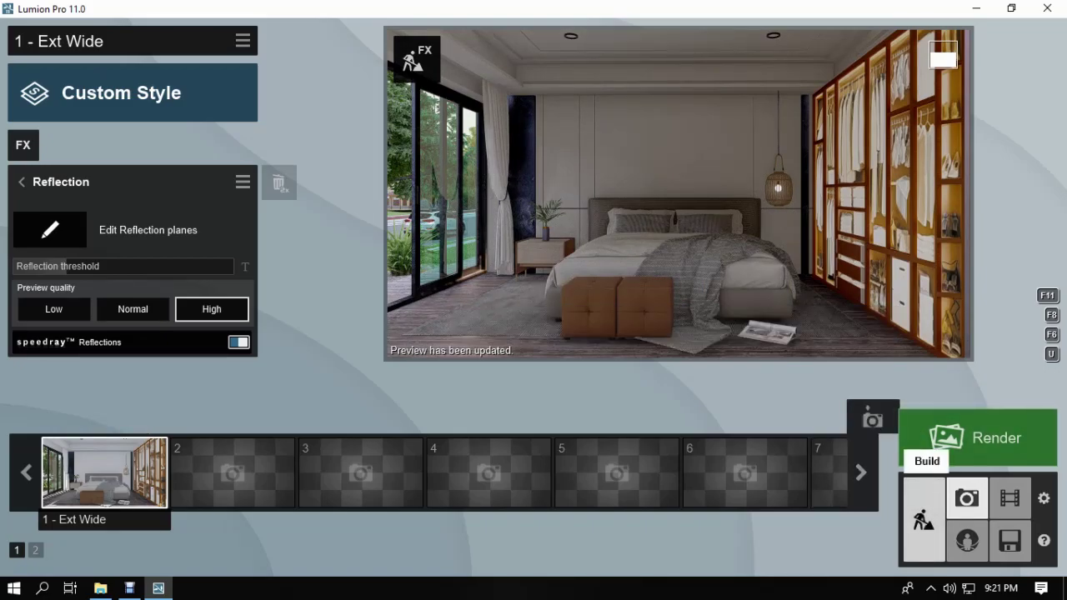
left_click(924, 519)
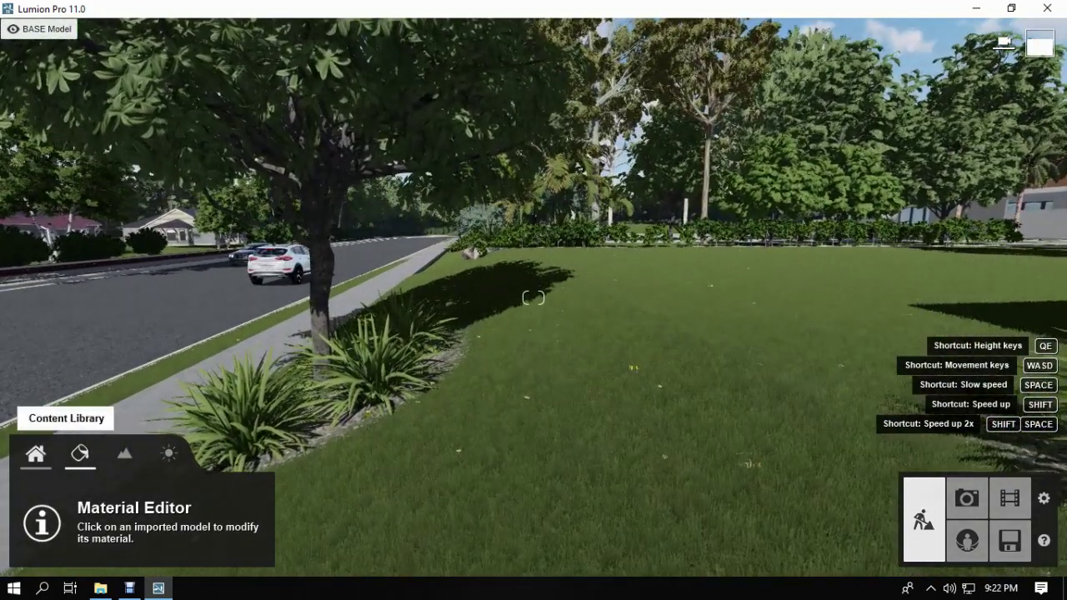
left_click(36, 453)
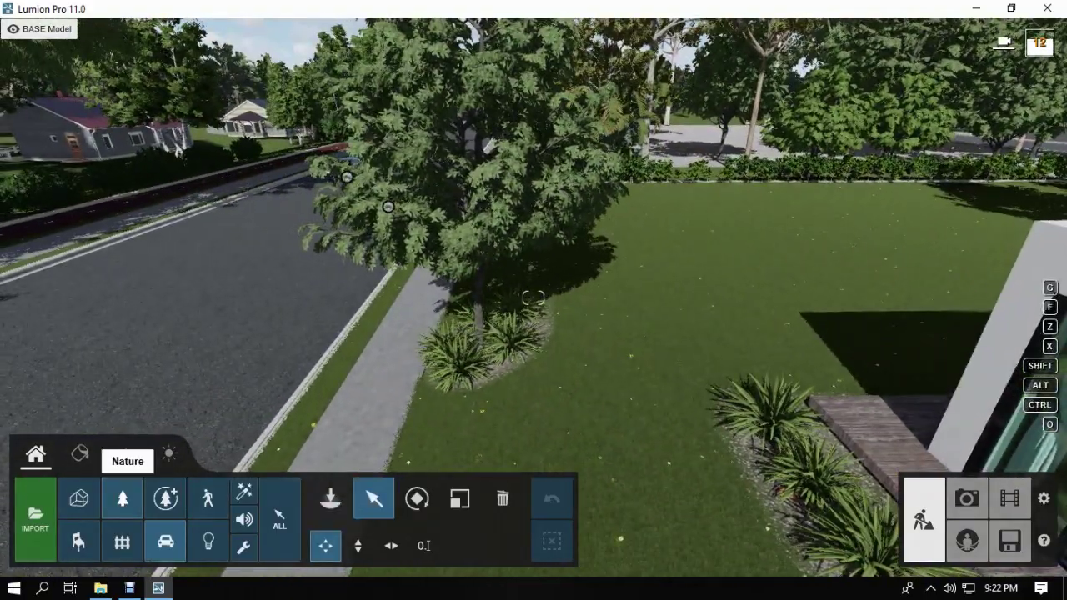
left_click(479, 336)
left_click_drag(464, 388, 459, 432)
Step: Return to the Ext Wide photo view and update its preview to check the tree through the doors
key("s")
key("w")
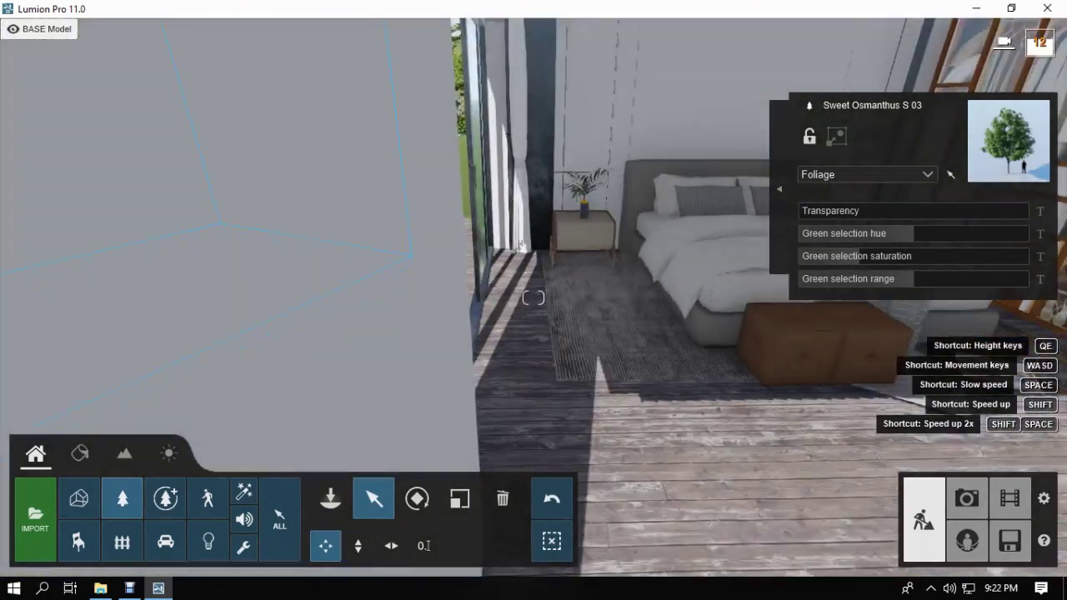
key("d")
left_click(967, 498)
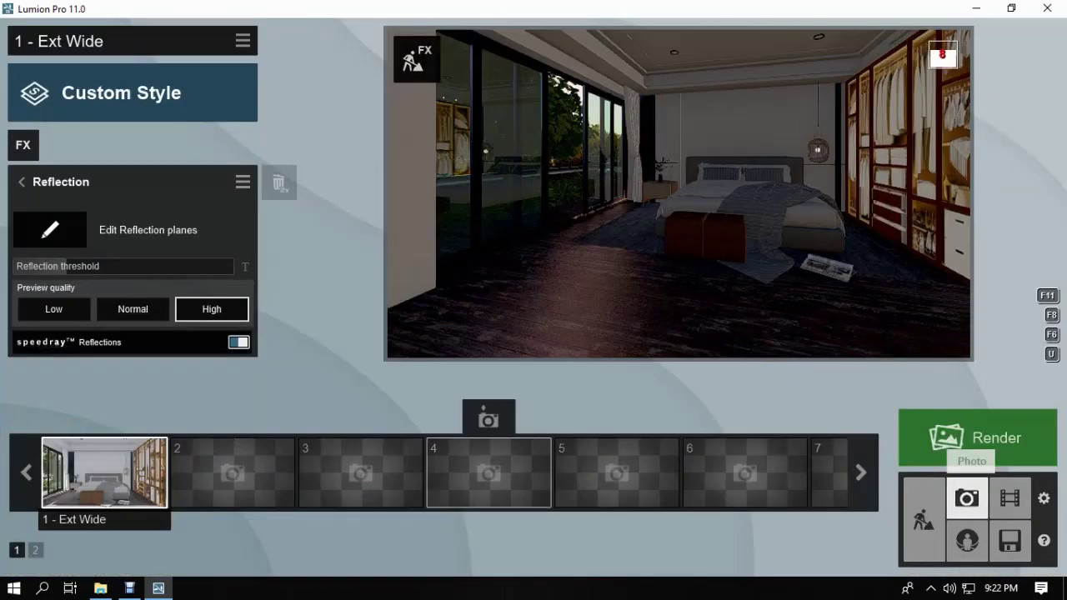
left_click(778, 188)
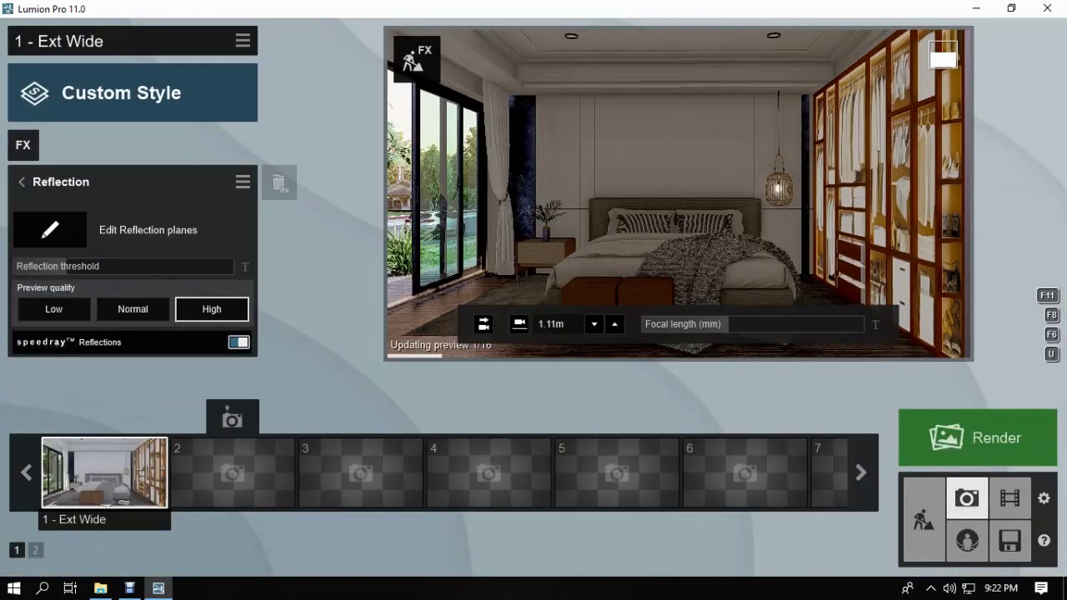
Step: Reposition the tree outside so its foliage fills the sliding-door view, and restore the Ext Wide camera
left_click(924, 520)
key("w")
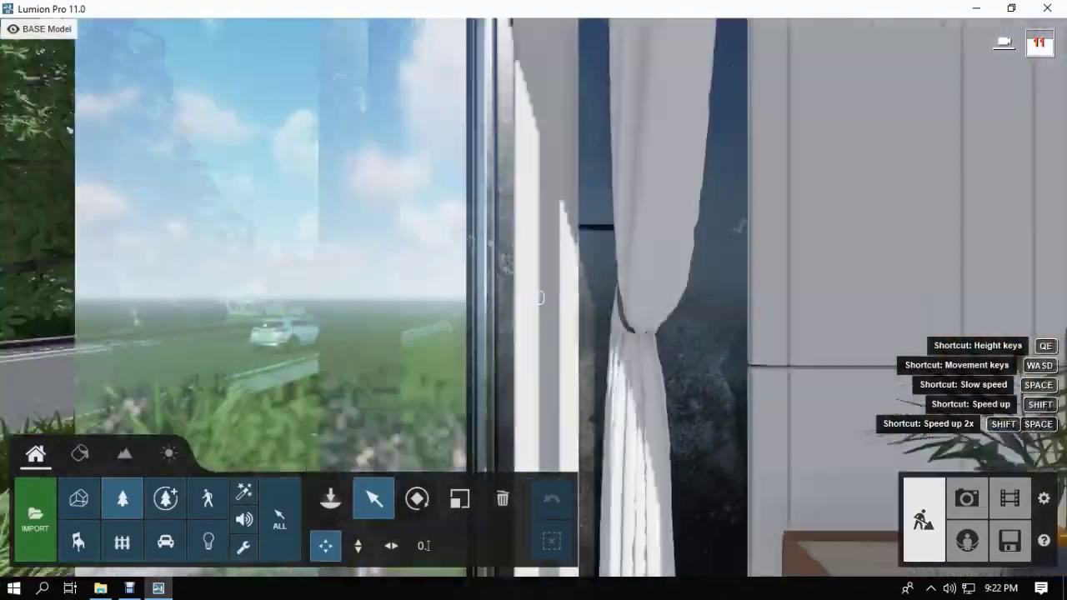
right_click_drag(450, 242, 325, 347)
left_click_drag(325, 348, 478, 261)
key("s")
right_click_drag(478, 261, 576, 196)
key("e")
left_click(967, 498)
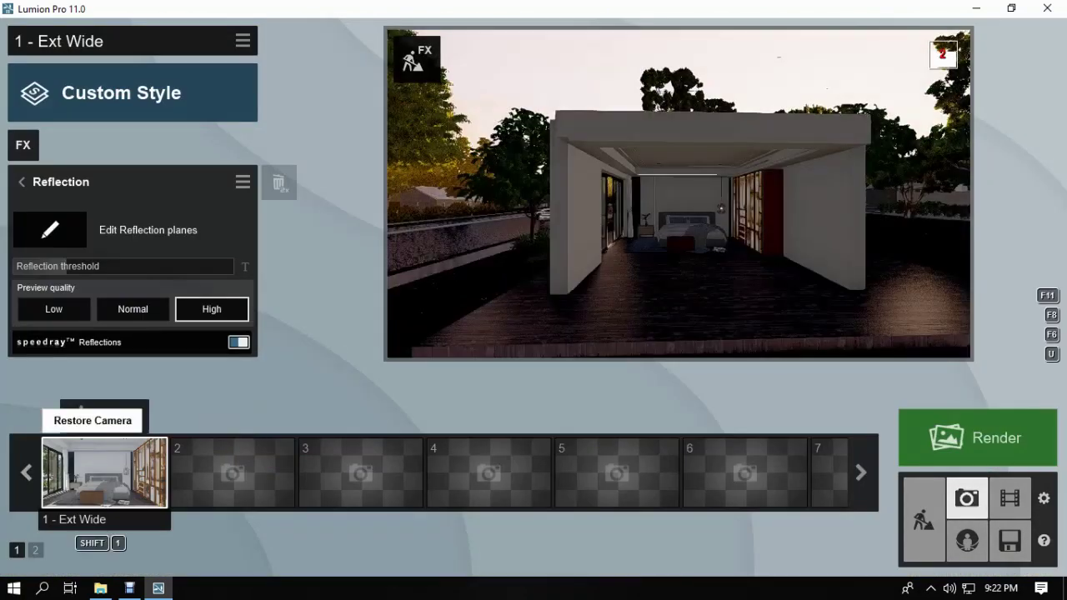
left_click(104, 469)
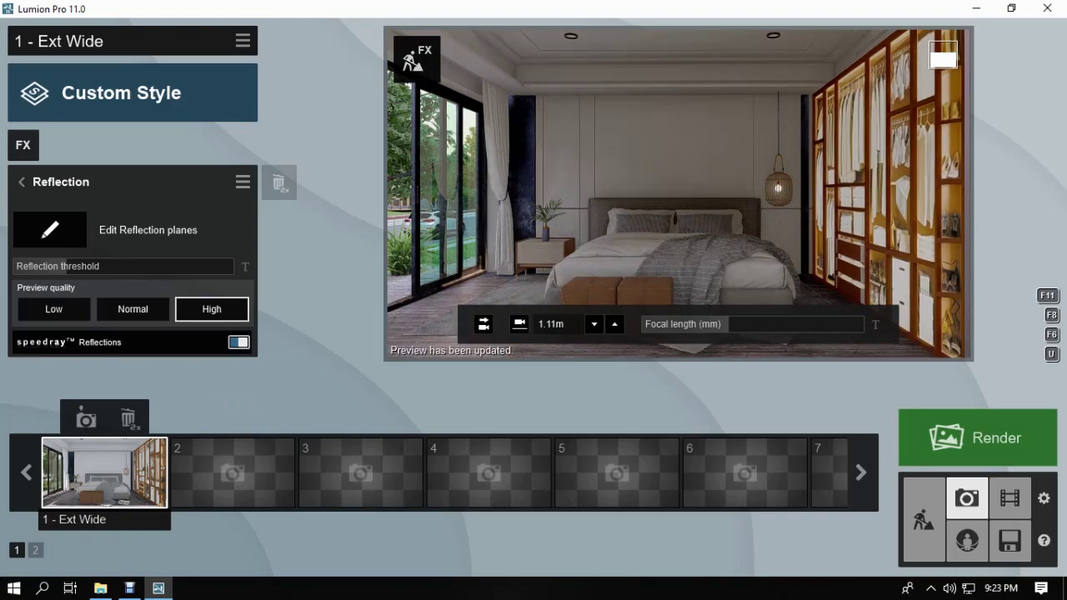
Step: Set gloss to 0.8 and relief to 1.4 on a white-tinted Standard material of the bedroom model and save it
left_click(923, 520)
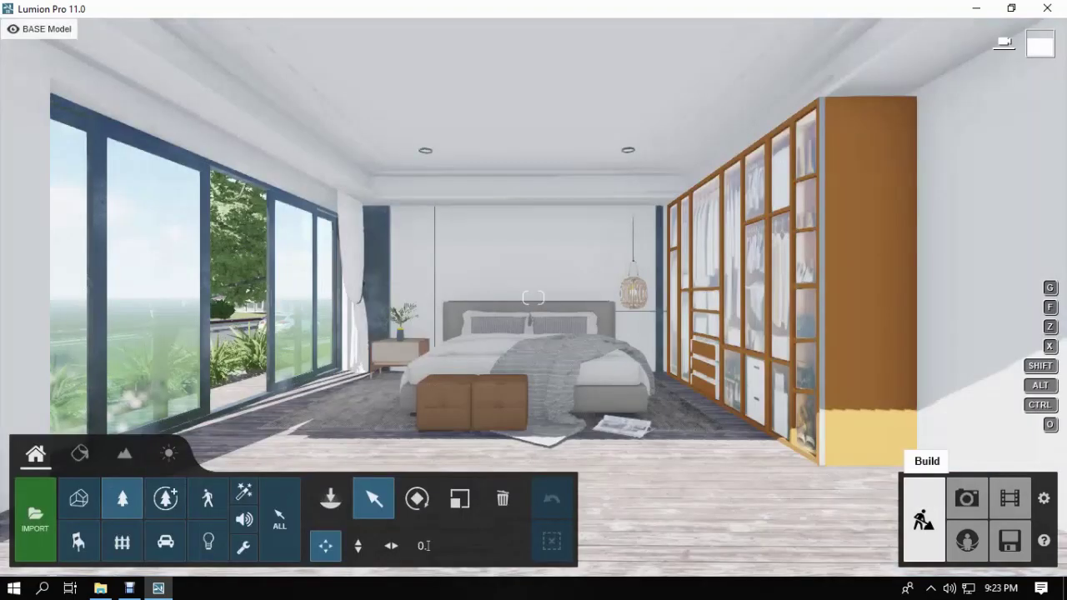
key("w")
left_click(81, 454)
left_click(334, 357)
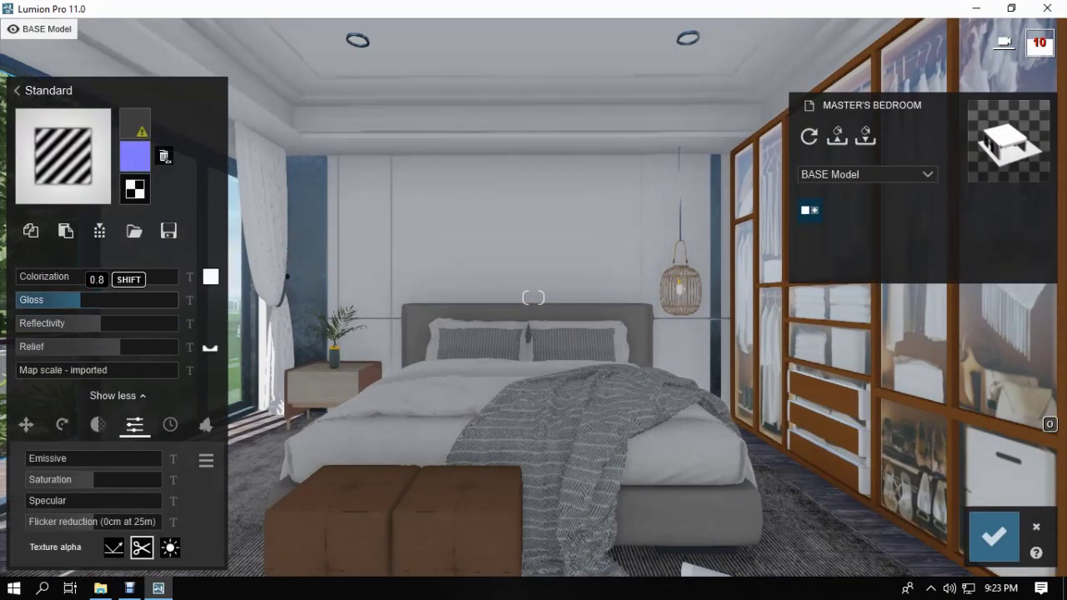
right_click_drag(434, 341, 400, 392)
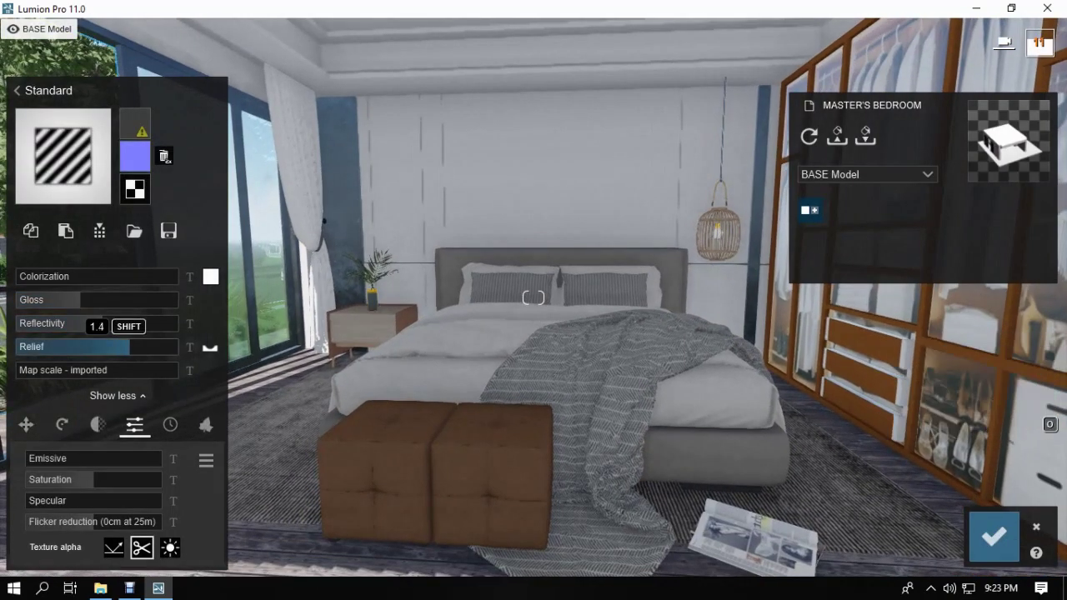
left_click(994, 537)
Step: Restore the Ext Wide photo's stored framing and refresh the preview with the adjusted material
left_click(968, 498)
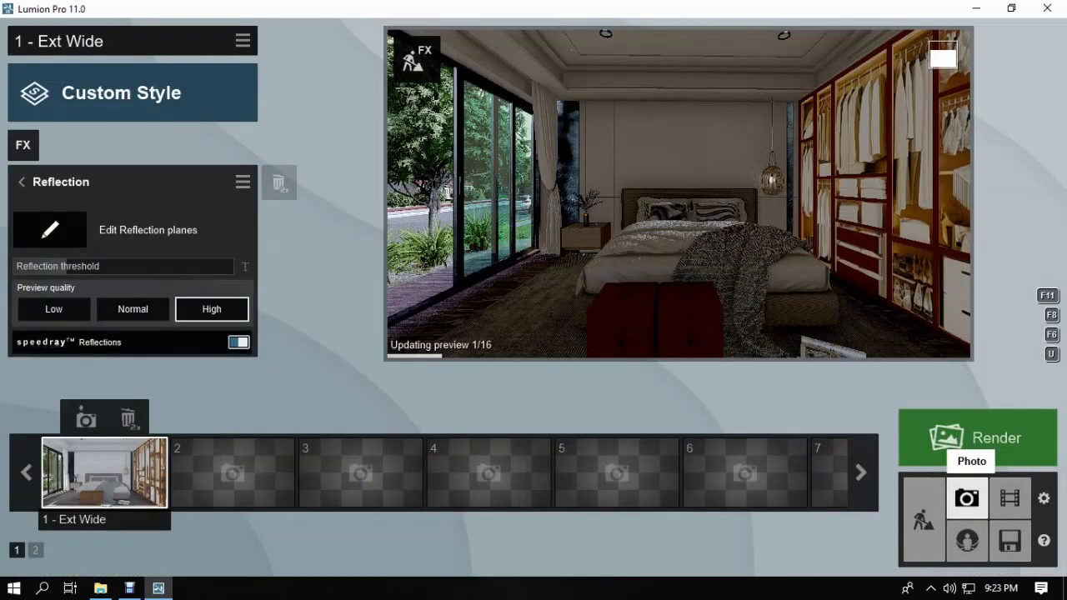
left_click(86, 420)
left_click(617, 209)
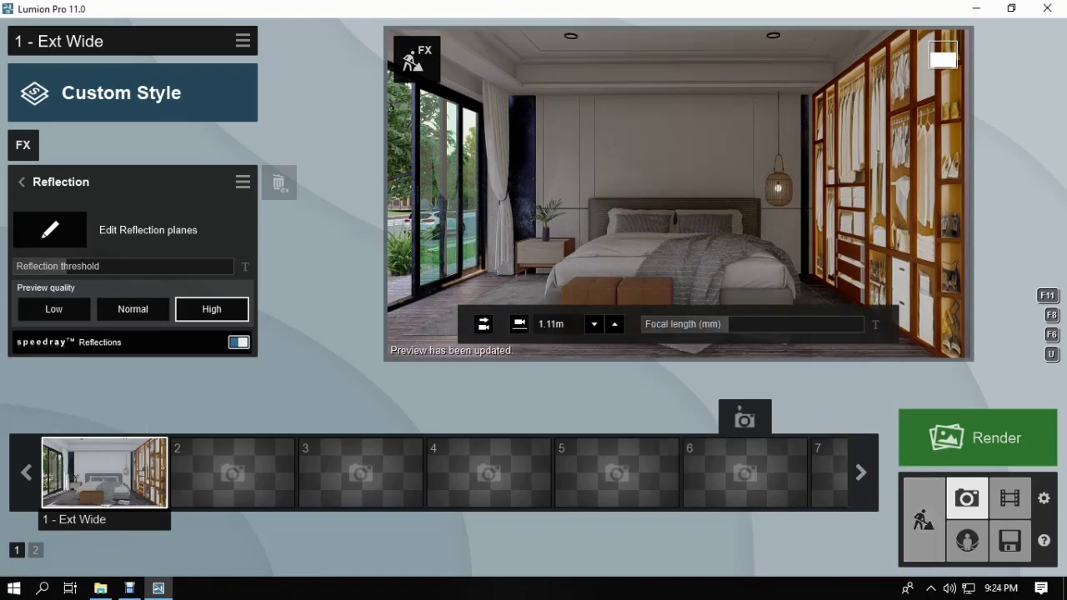
Step: Render the current shot at Email size 1280x720 and save it as JPG file 0 in the MATER'S BEDROOM folder
left_click(978, 437)
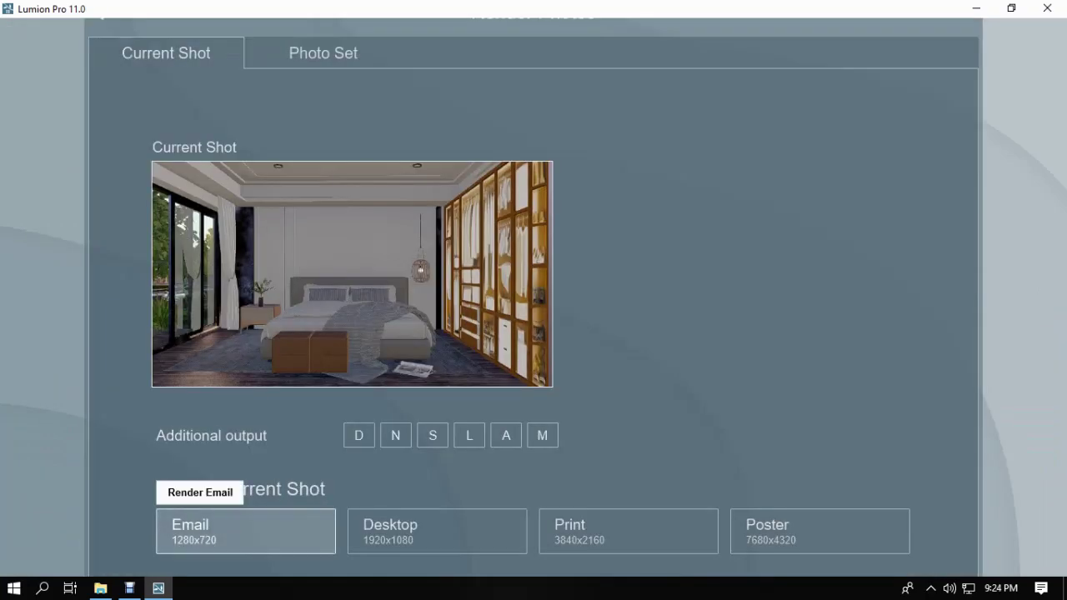
left_click(242, 531)
left_click(78, 37)
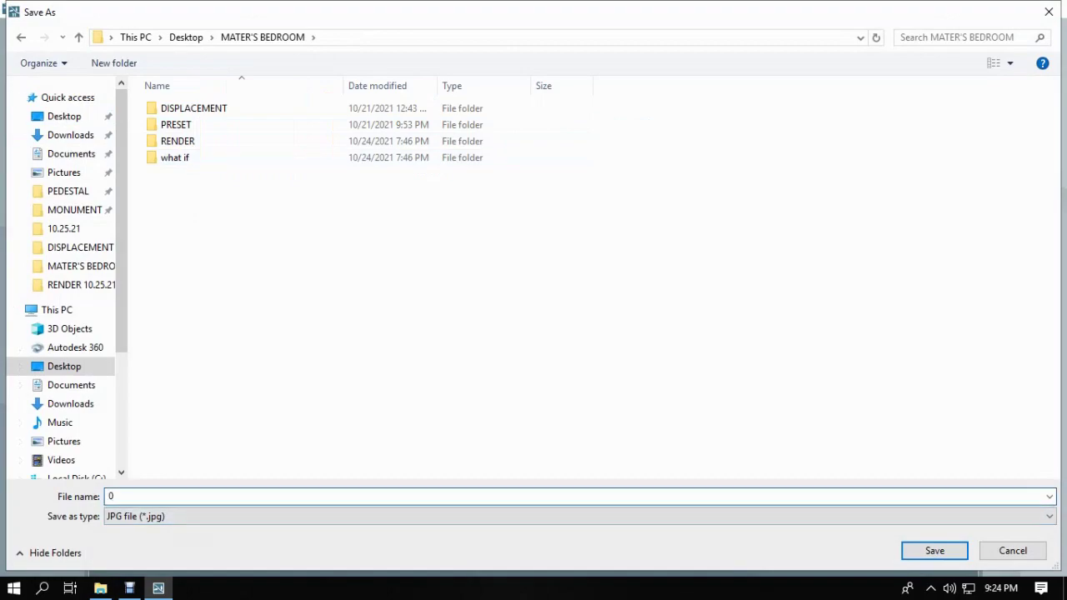
key("Return")
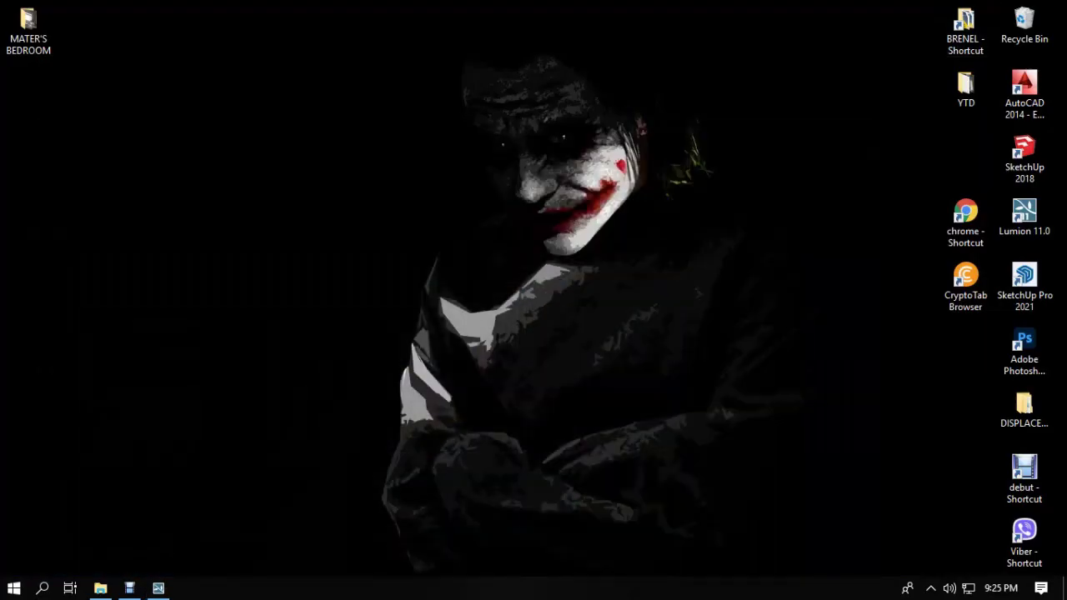
Step: Switch to Photoshop and open the rendered bedroom image 0.jpg
right_click(362, 220)
left_click(1025, 357)
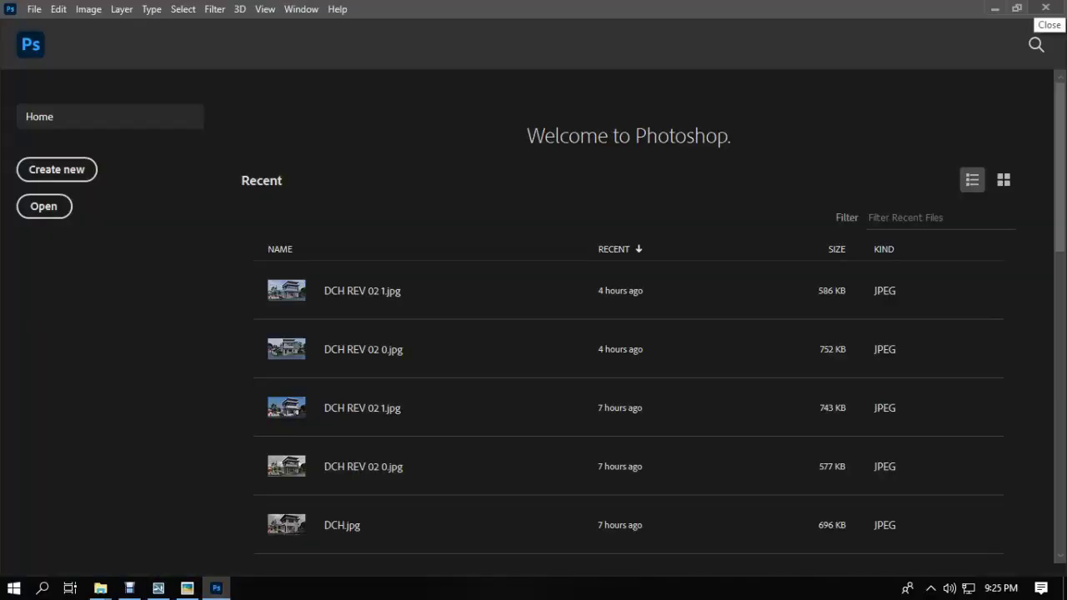
left_click(187, 588)
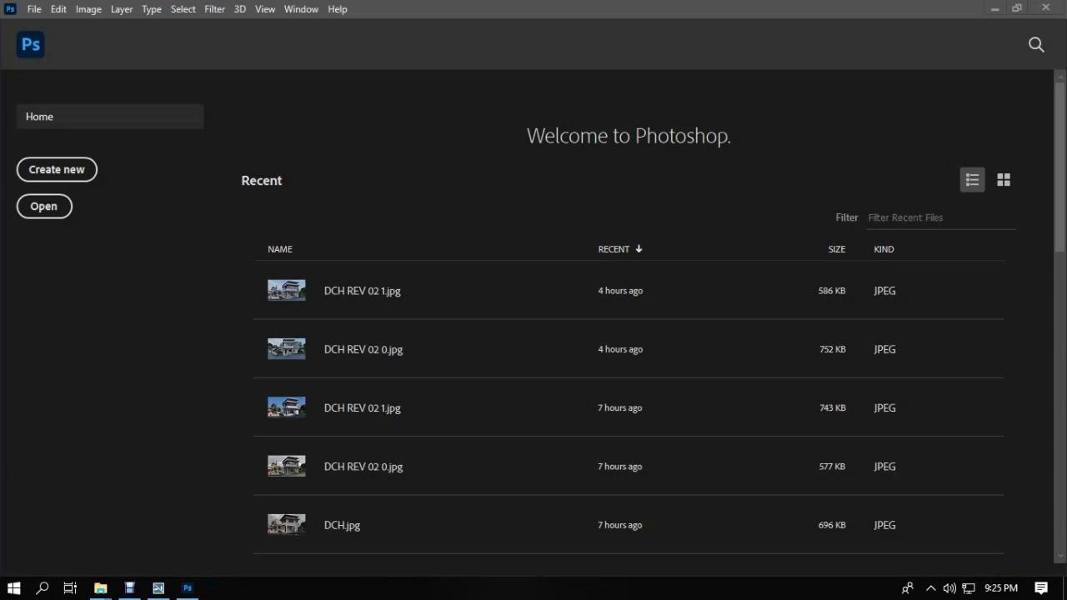
left_click(45, 206)
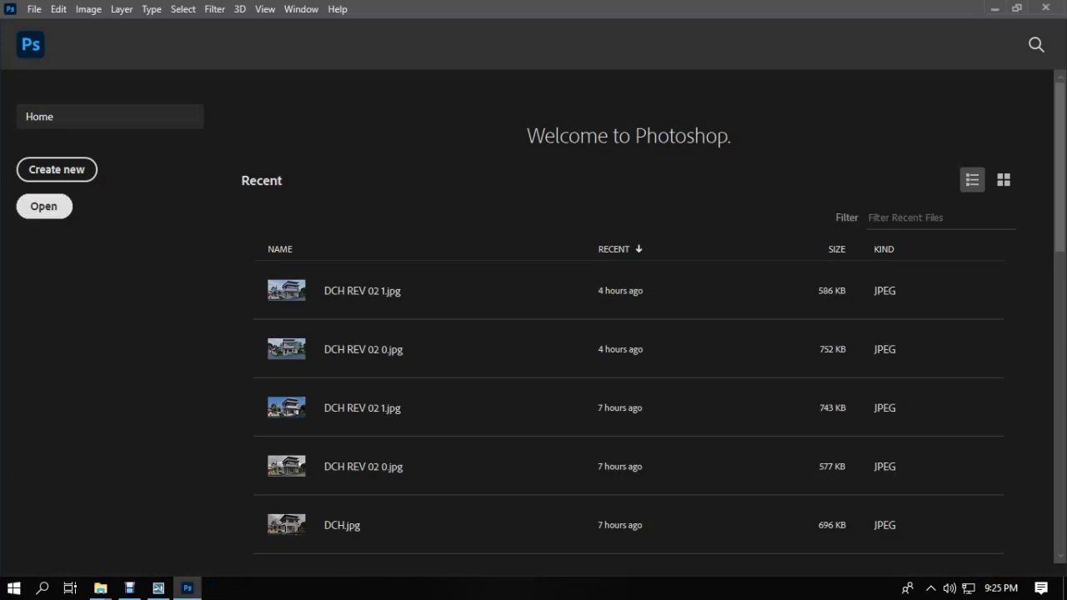
left_click(44, 206)
left_click(61, 111)
double_click(261, 119)
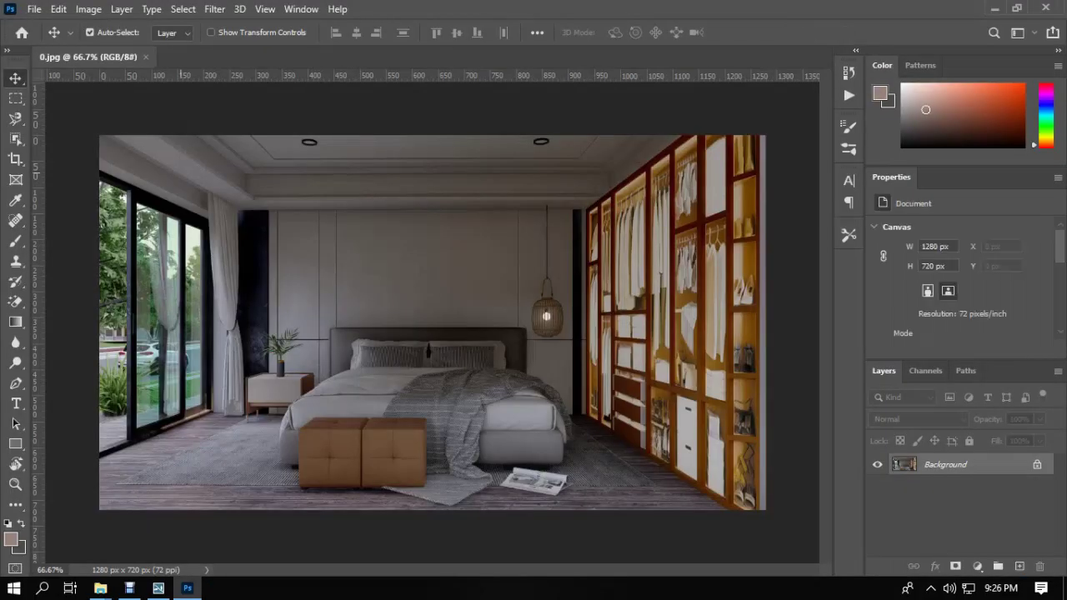
Step: Brighten the bedroom image slightly with a Curves adjustment on the RGB channel
key("ctrl+m")
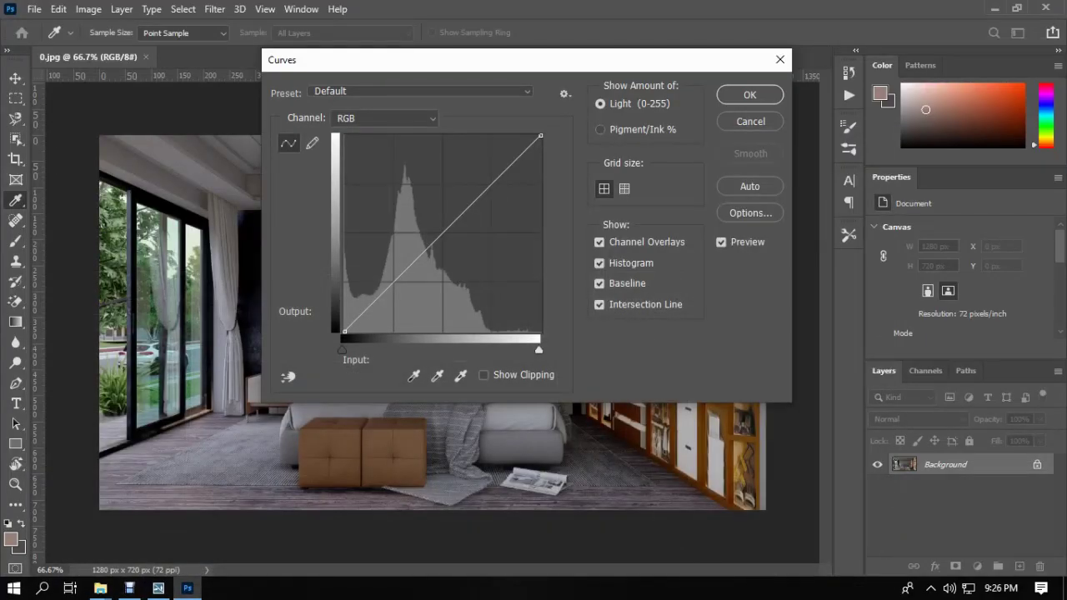
left_click_drag(449, 61, 832, 118)
left_click(809, 295)
key("Return")
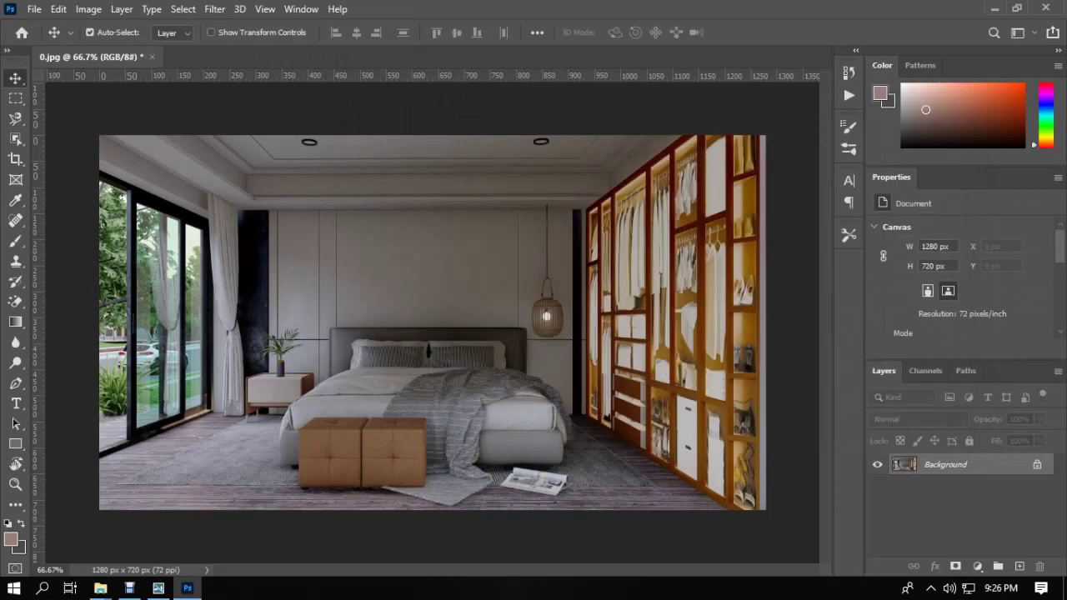
Step: Apply a Levels adjustment with the white input level set to 244
key("ctrl+l")
left_click_drag(944, 350, 935, 350)
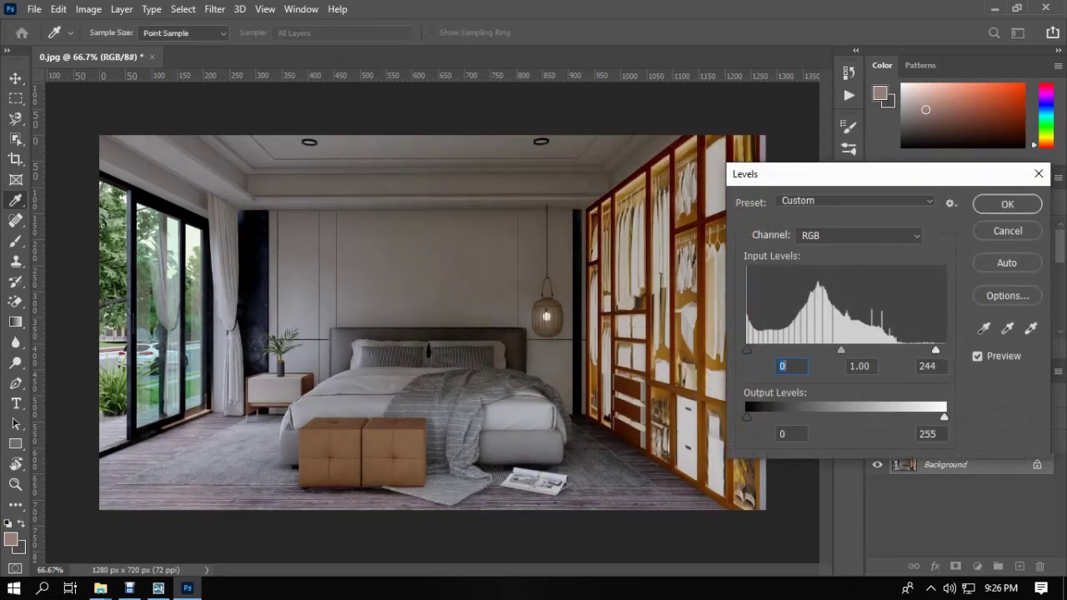
key("Return")
Step: Examine the bed and wardrobe side of the adjusted image at 100% magnification
key("ctrl+plus")
left_click_drag(544, 326, 321, 359)
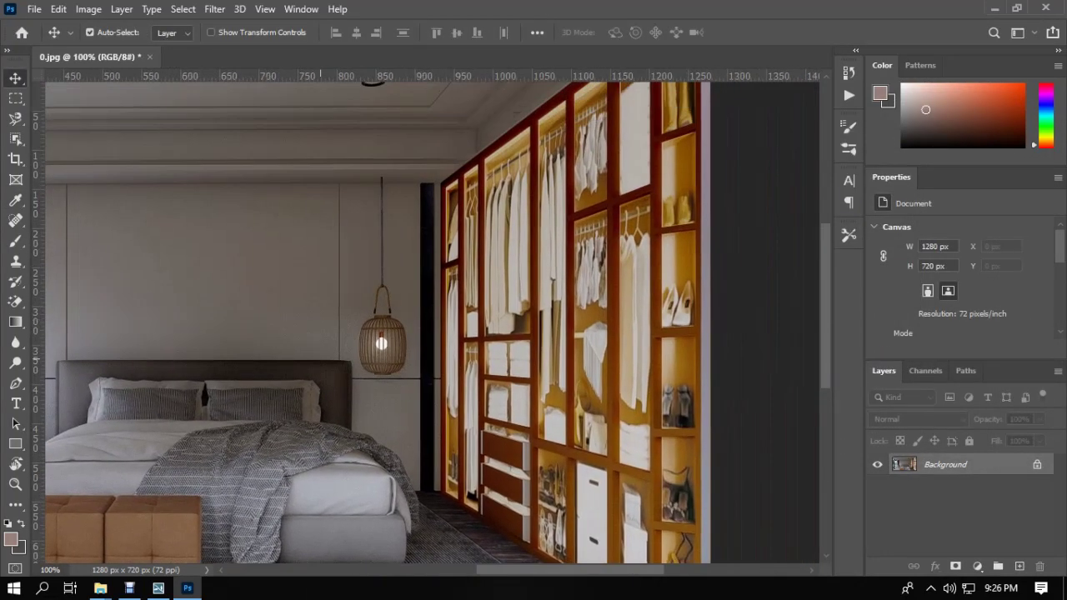
key("ctrl+minus")
key("ctrl+minus")
key("ctrl+plus")
key("ctrl+plus")
key("ctrl+minus")
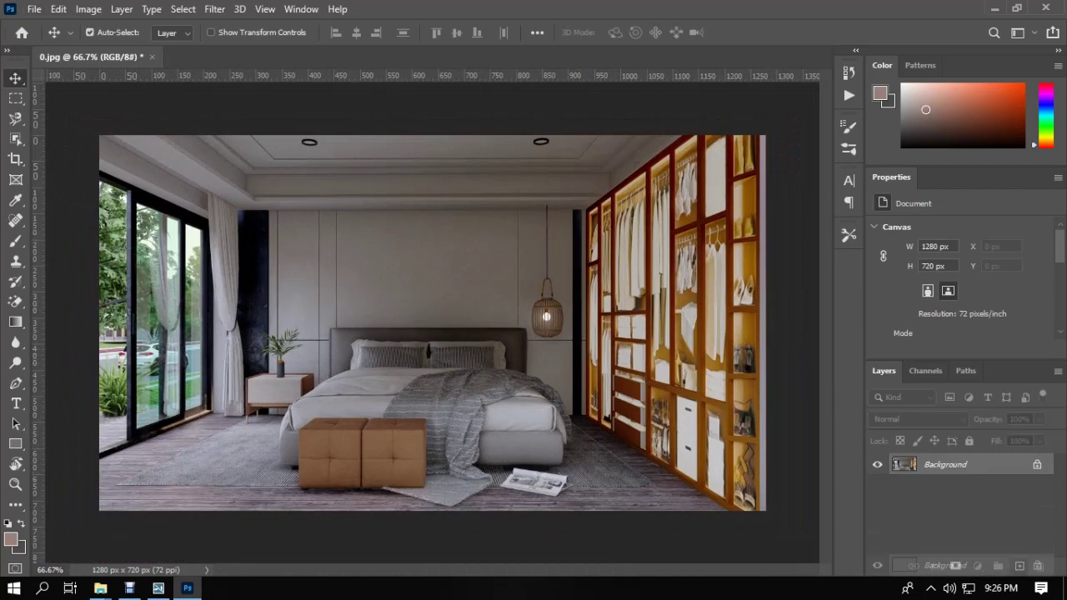
Step: Duplicate the Background layer, convert the copy to a smart object and open the Camera Raw Filter on it
key("ctrl+j")
right_click(947, 465)
left_click(740, 216)
left_click(214, 9)
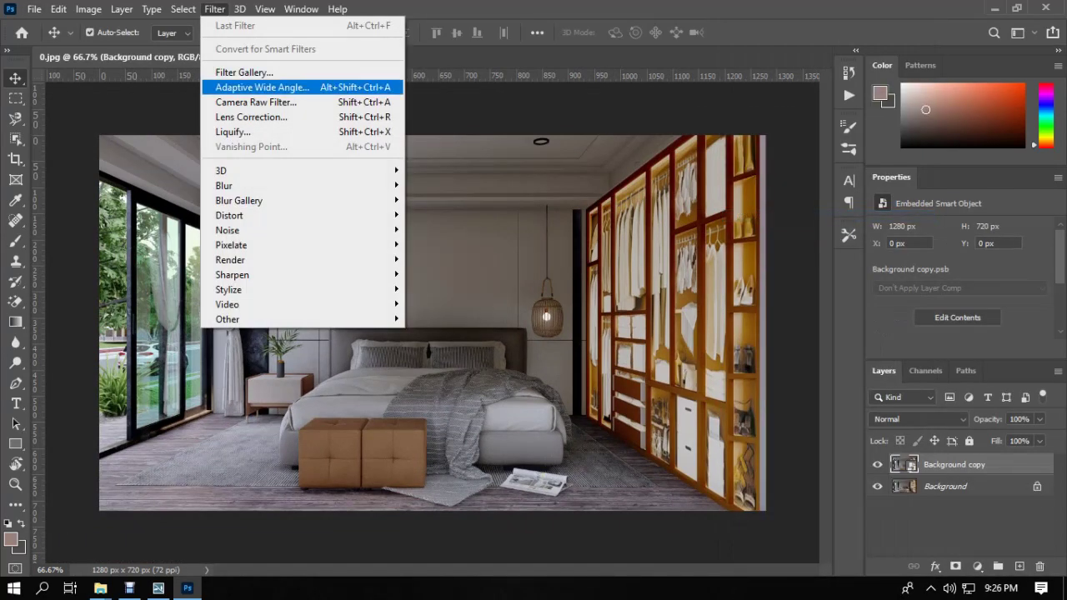
left_click(258, 101)
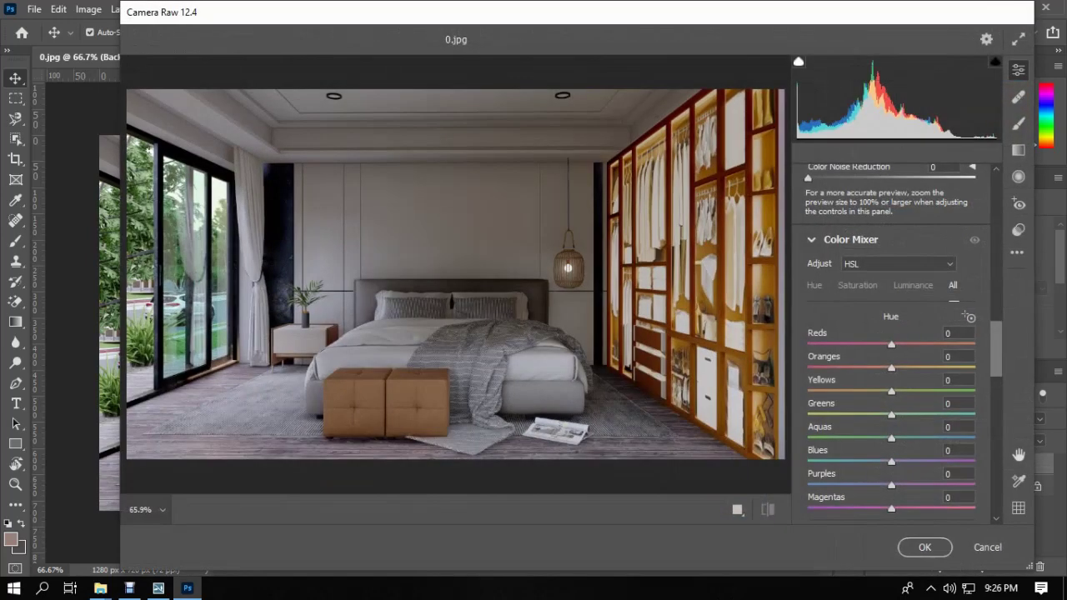
Step: Apply the Auto tone edit, with Temperature at -6 and Tint at +3
scroll(891, 343, "up", 12)
left_click(933, 179)
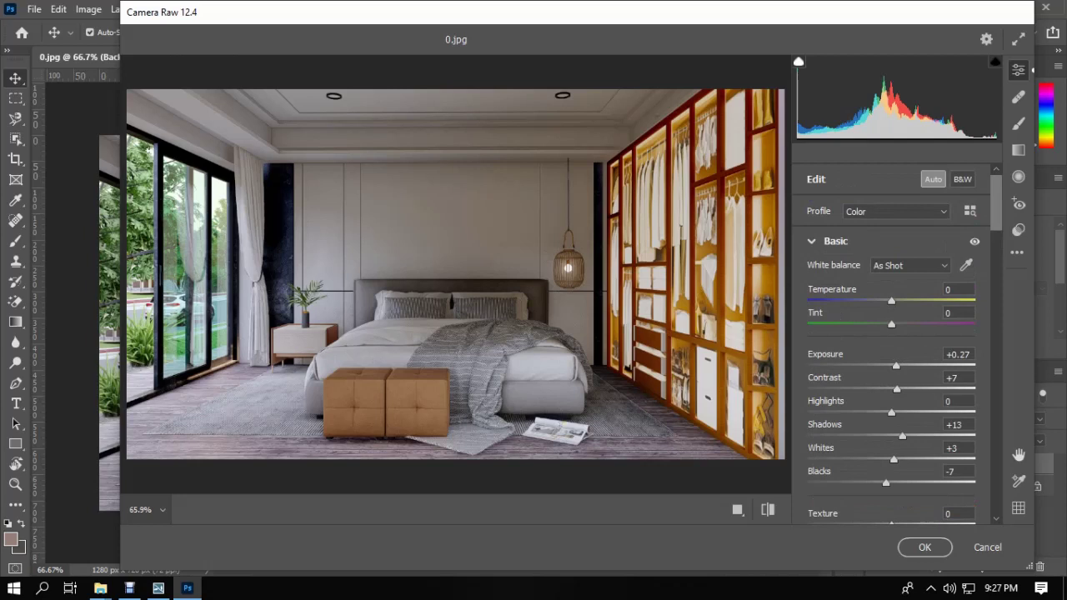
left_click_drag(891, 301, 886, 301)
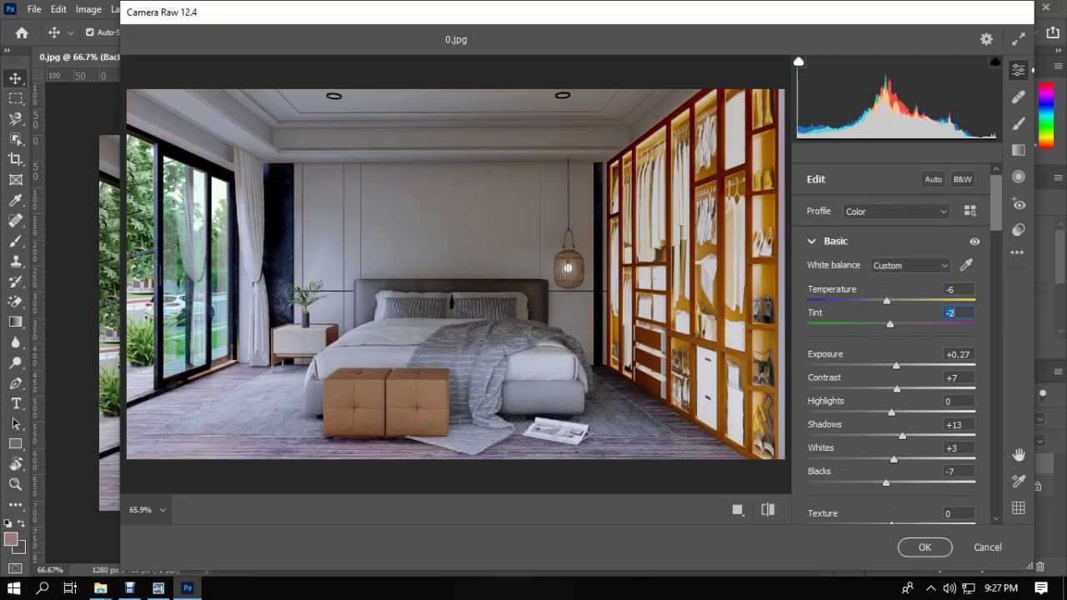
type("4")
key("Return")
Step: Set Exposure to +0.65, Contrast to -28 and Highlights to -8
key("Tab")
type("0.65")
key("Return")
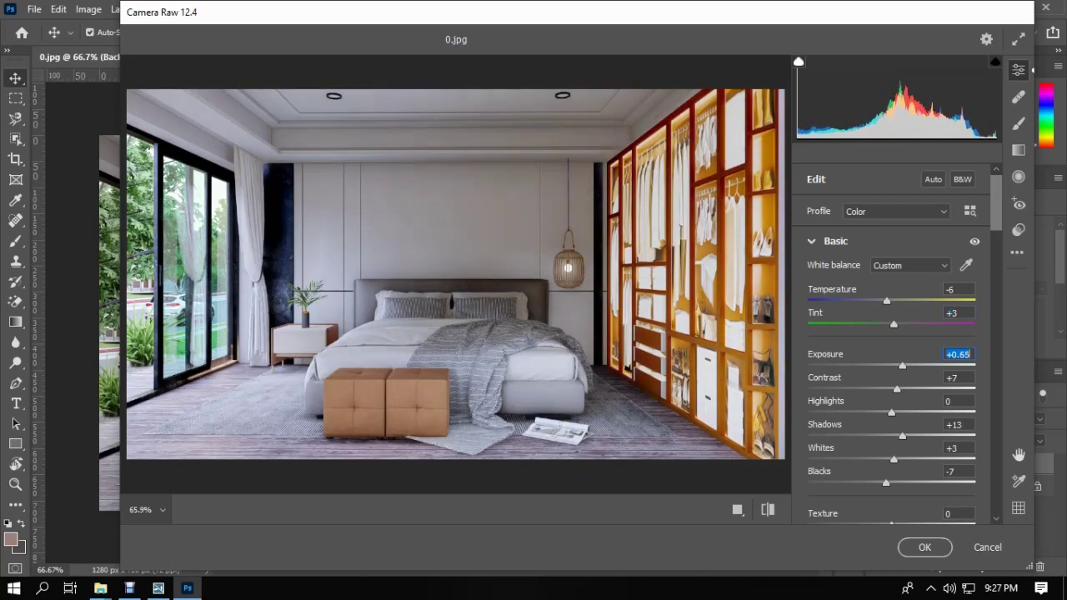
key("Tab")
type("-35")
key("Return")
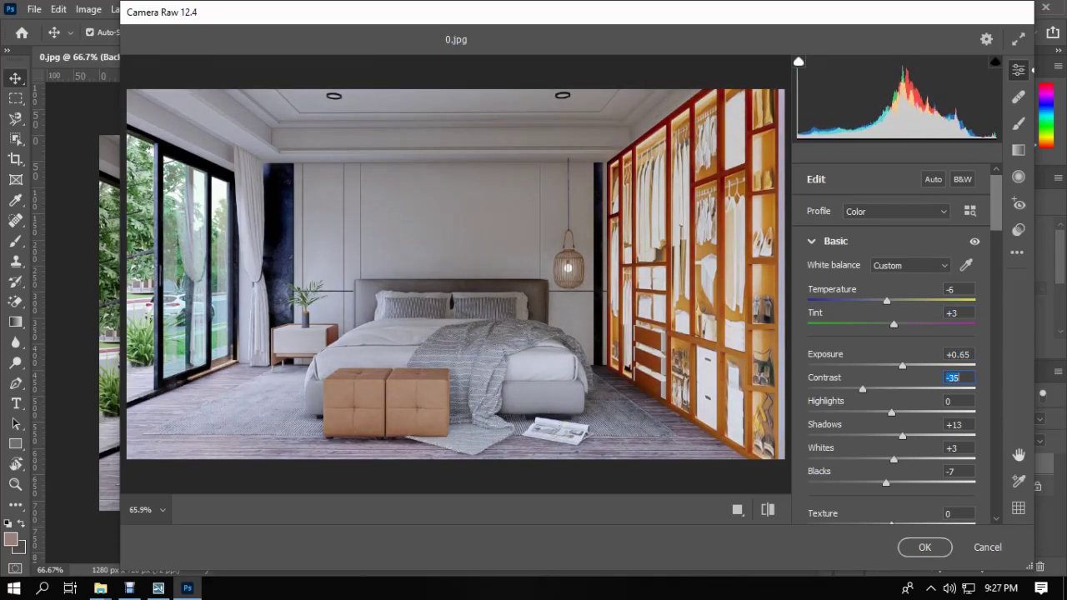
left_click_drag(863, 390, 885, 412)
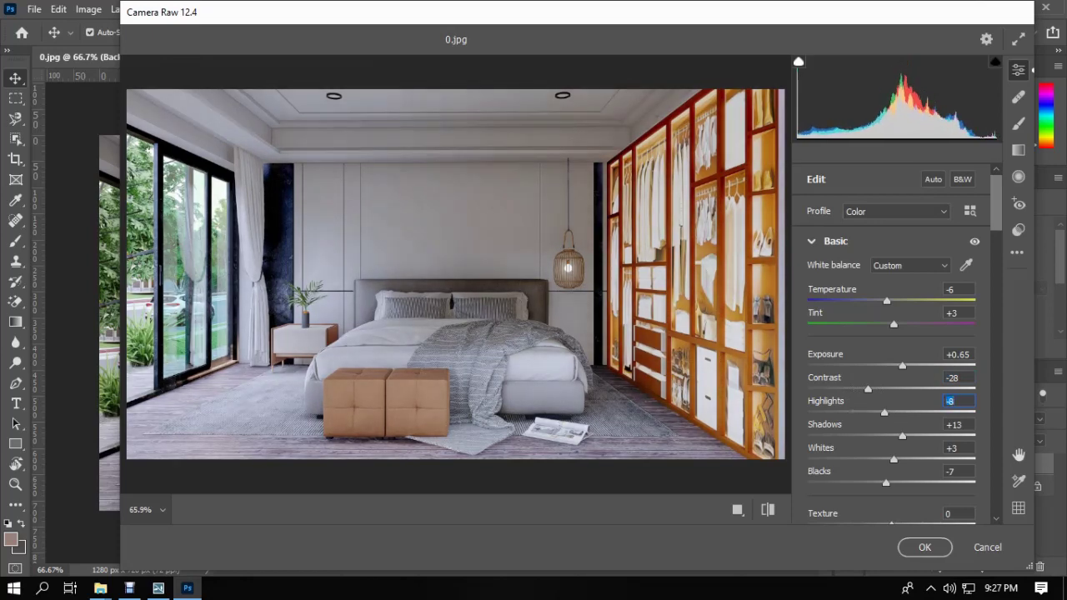
Step: Set the Blacks value to +13 in the basic tone adjustments
key("Tab")
key("Tab")
key("Tab")
type("13")
key("Return")
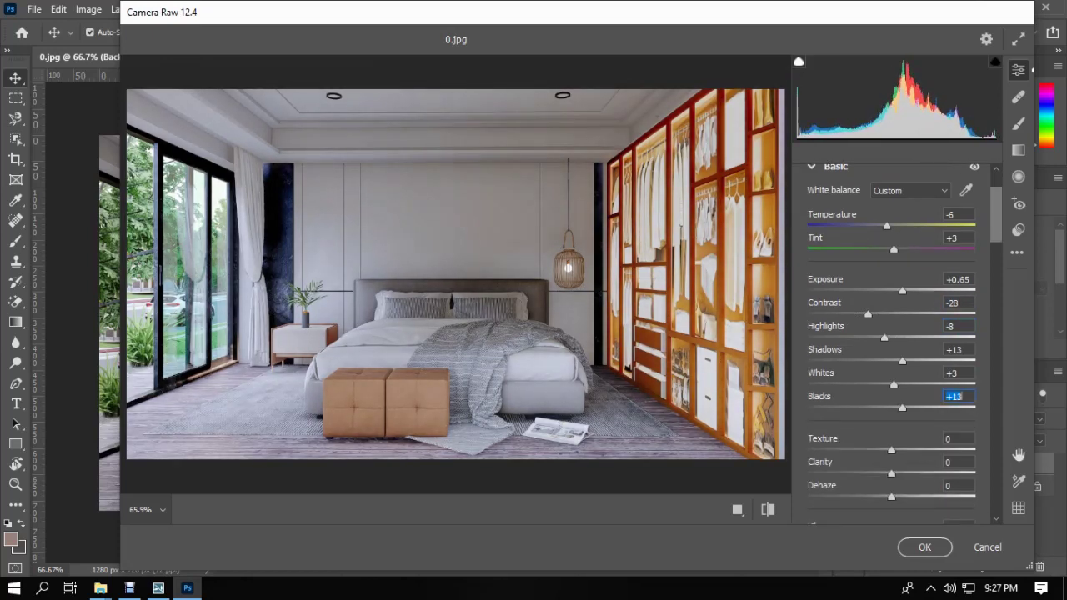
Step: Set Texture to +29, Clarity to +14 and Dehaze to -22
scroll(892, 343, "down", 3)
key("Tab")
type("25")
key("Return")
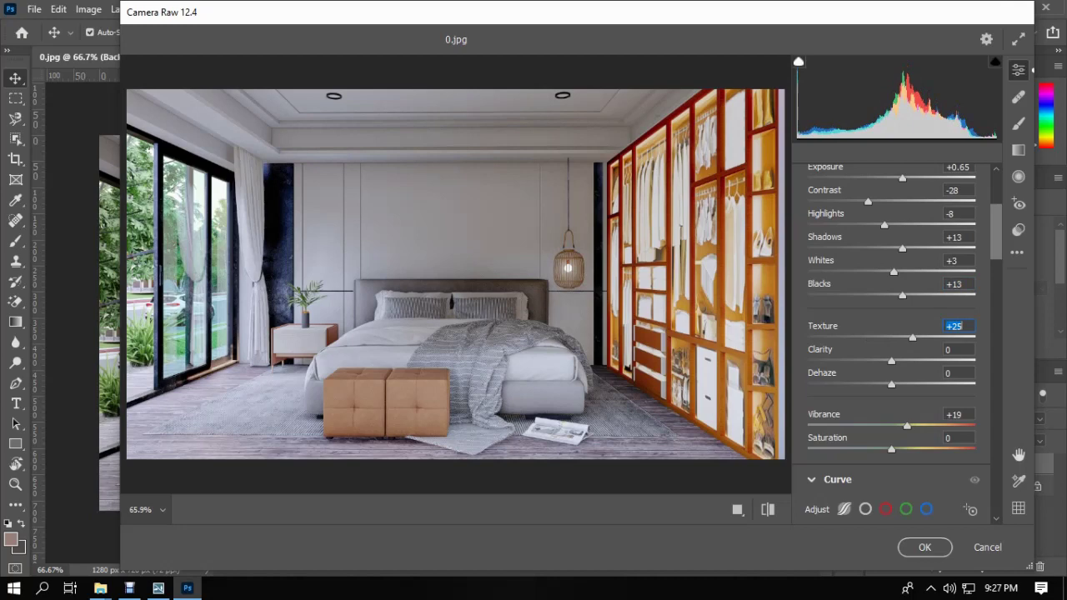
key("Tab")
type("14")
key("Return")
scroll(893, 334, "down", 3)
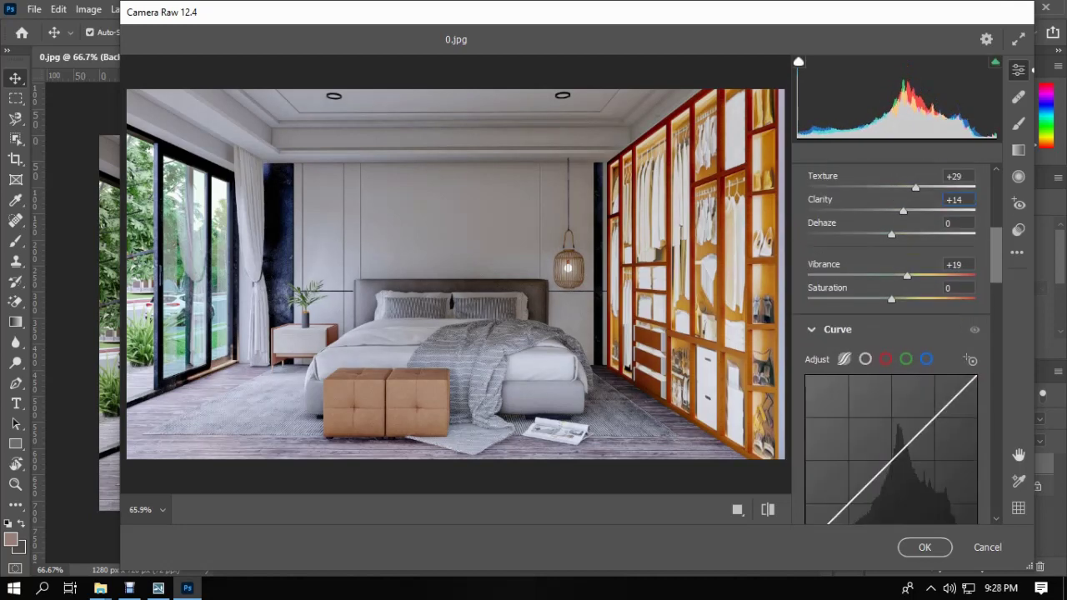
key("Tab")
type("-22")
key("Return")
scroll(892, 344, "up", 2)
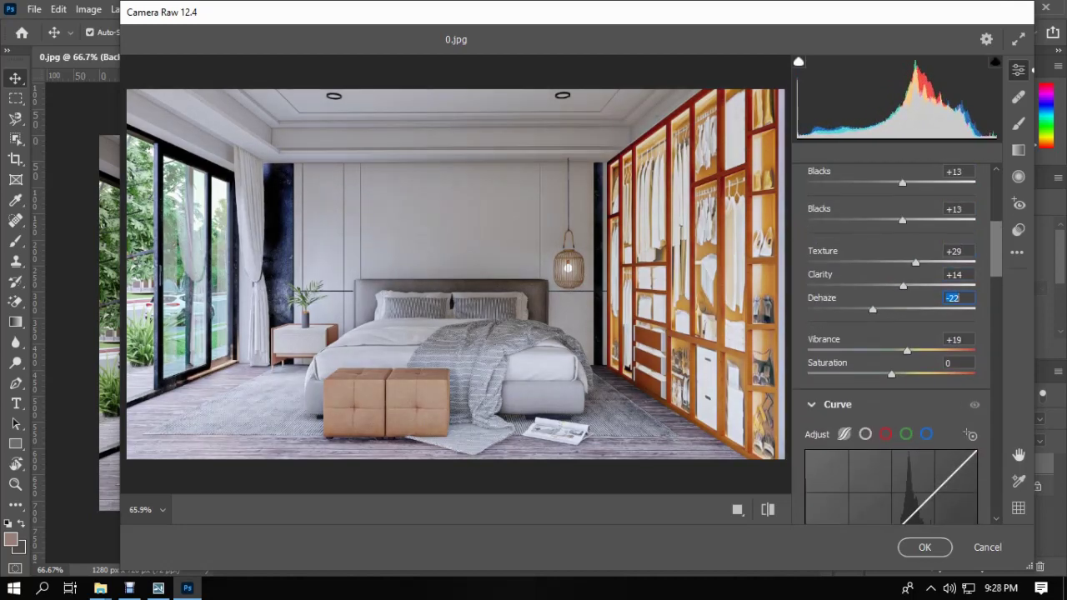
Step: Shift the Yellows hue to +12 and raise the Greens hue in the Color Mixer
scroll(892, 342, "down", 10)
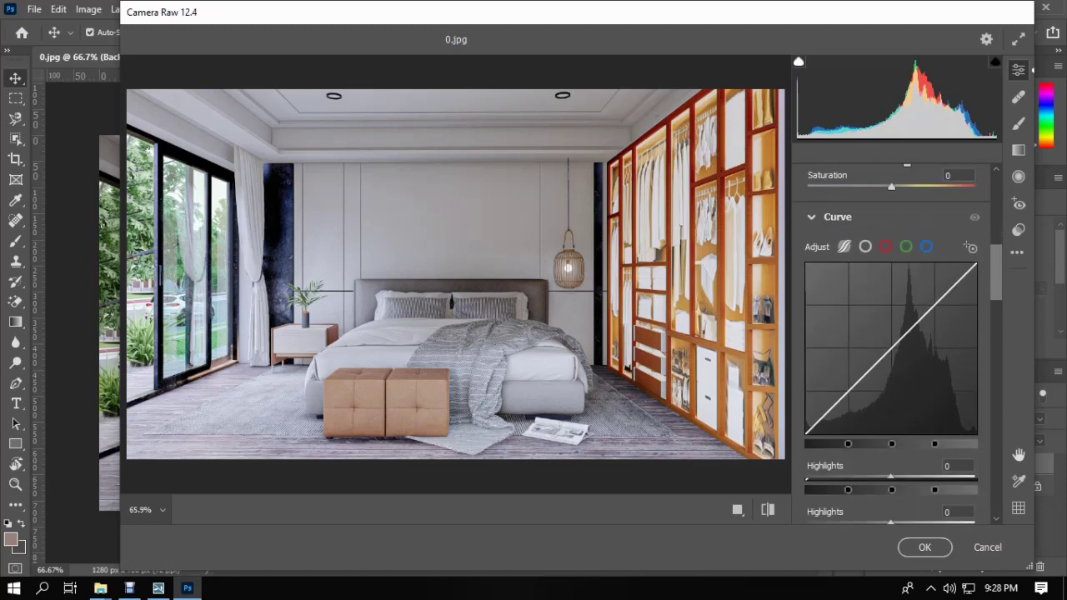
scroll(892, 342, "down", 3)
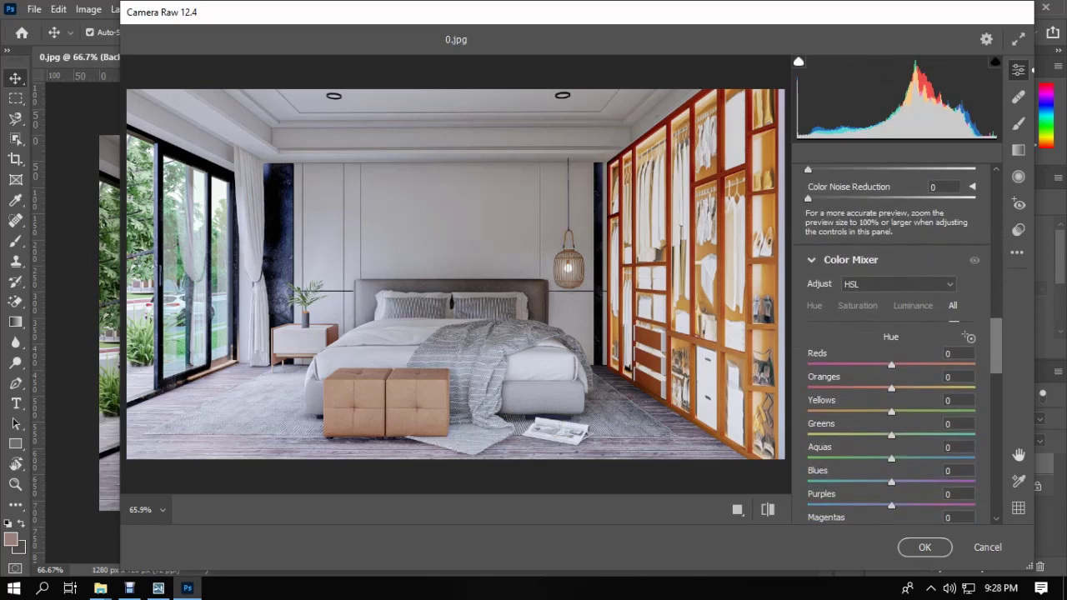
type("24")
key("Return")
left_click_drag(908, 435, 904, 435)
left_click(143, 342)
left_click(144, 342)
Step: Lower the Oranges saturation to -7 and moderately reduce the Reds saturation in the Color Mixer
scroll(892, 342, "down", 5)
type("-27")
key("Return")
left_click_drag(891, 280, 840, 280)
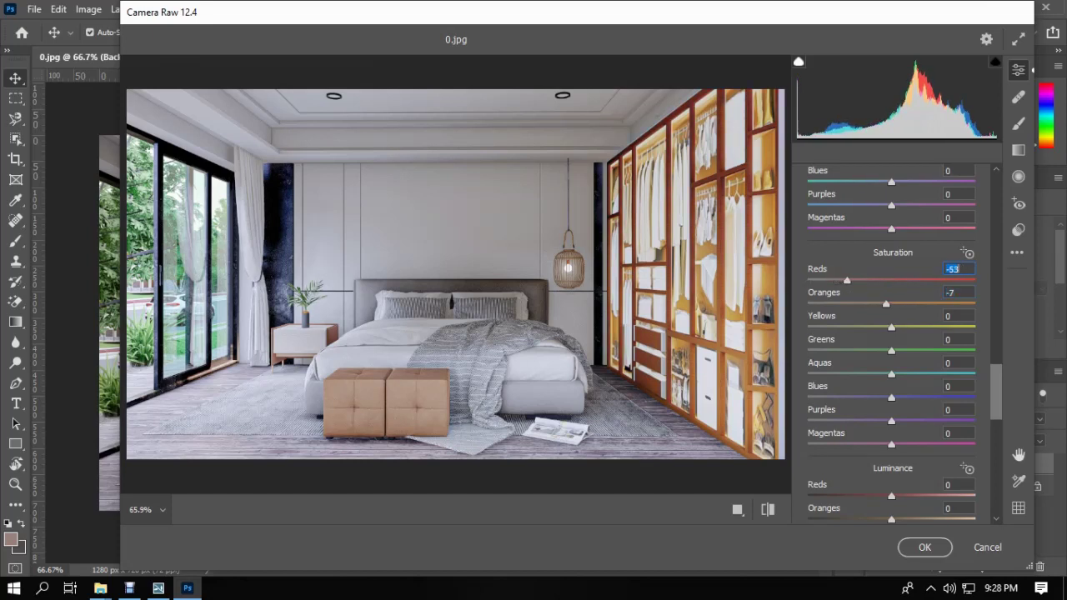
mouse_move(847, 280)
left_mouse_down()
mouse_move(903, 280)
mouse_move(867, 280)
left_mouse_up()
Step: Set Noise Reduction to 6 and check the image detail around the bed
scroll(892, 343, "down", 10)
scroll(893, 343, "up", 3)
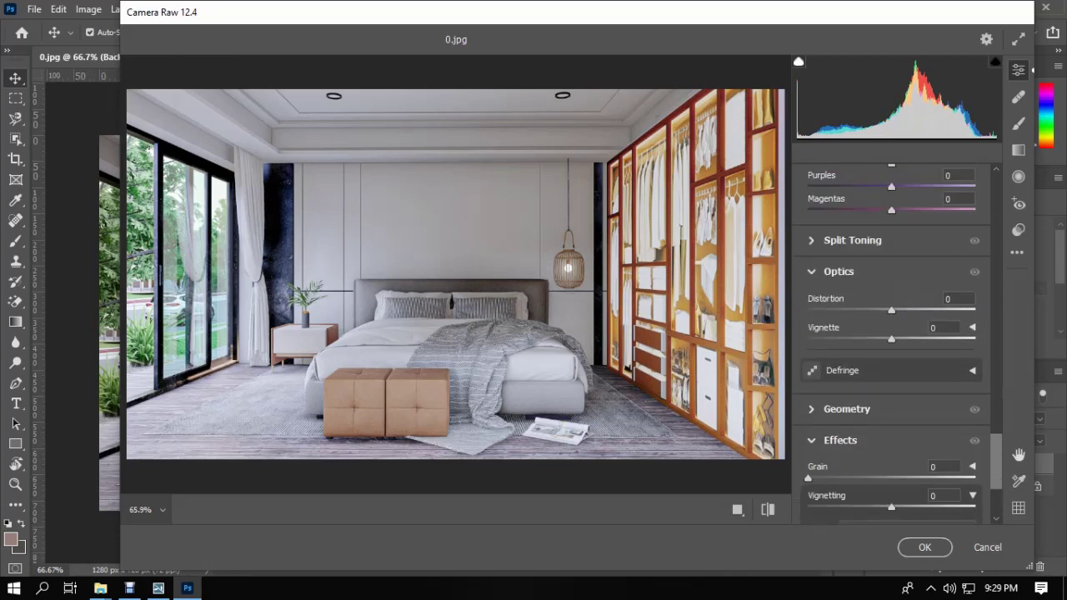
scroll(892, 343, "down", 3)
scroll(892, 342, "up", 10)
scroll(892, 342, "down", 10)
scroll(893, 342, "up", 12)
type("12")
key("Return")
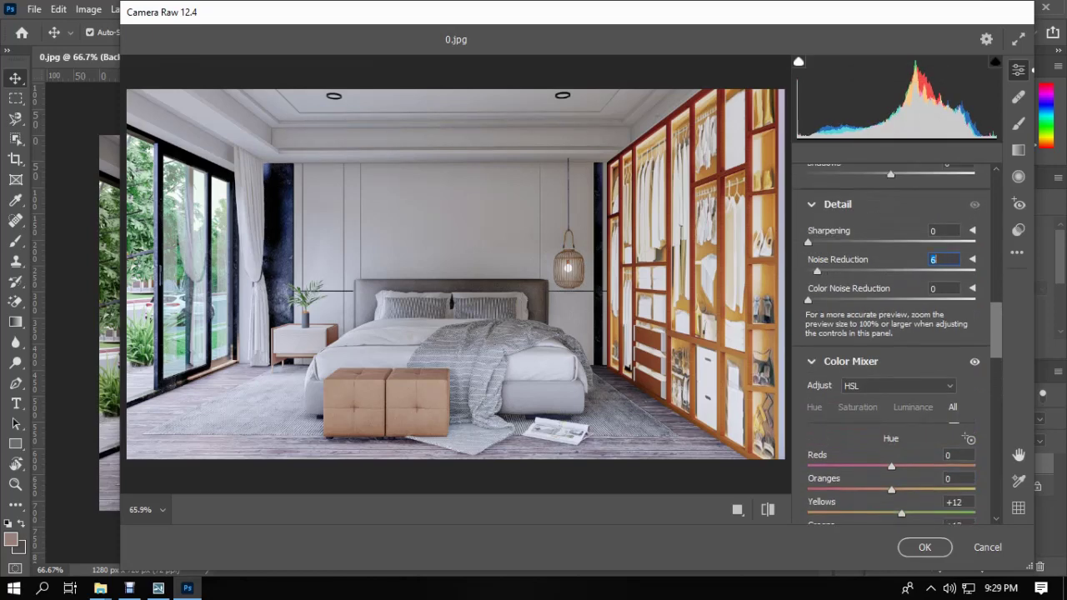
left_click(551, 396)
left_click(551, 396)
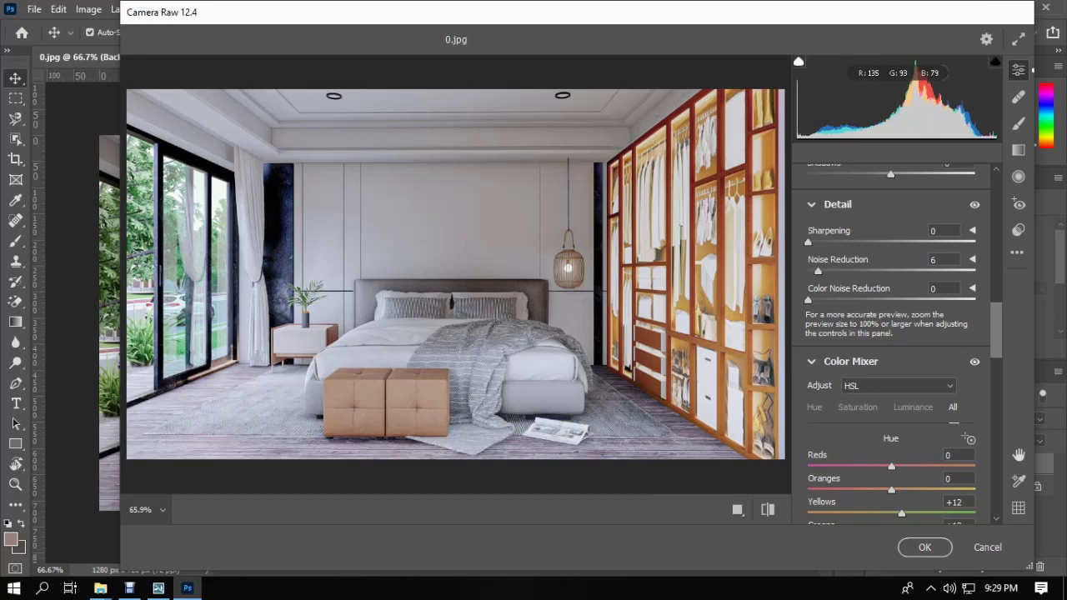
Step: Save the Camera Raw settings as MASTER BEDROOM_0.xmp in the MATER'S BEDROOM PRESET folder, replacing the existing file
scroll(892, 333, "down", 10)
left_click(1019, 252)
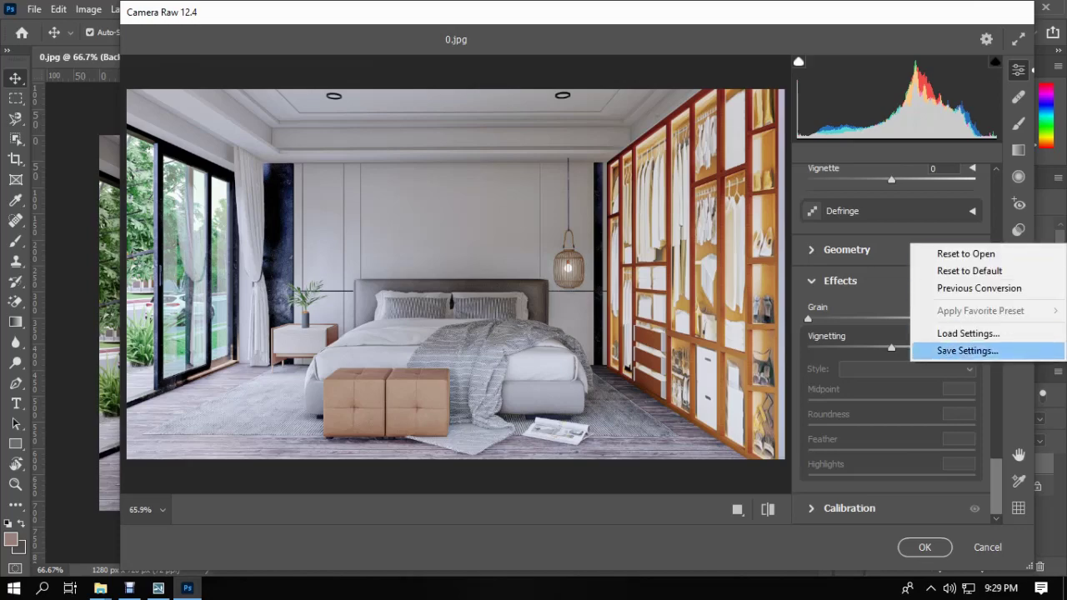
left_click(967, 350)
left_click(703, 76)
left_click(64, 116)
double_click(274, 129)
double_click(271, 126)
left_click(271, 110)
key("Delete")
double_click(271, 110)
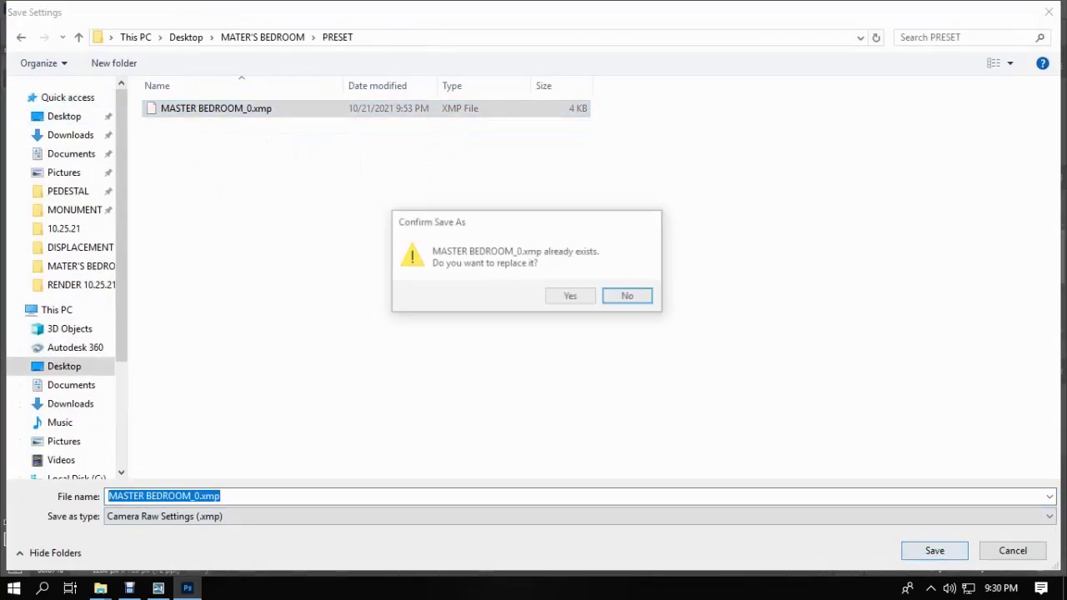
left_click(568, 295)
Step: Apply the Camera Raw filter and compare the image with the filtered layer hidden and shown
left_click(926, 547)
left_click(878, 464)
left_click(877, 465)
left_click(877, 465)
left_click(877, 465)
Step: Merge the filtered Background copy with the Background layer
left_click(945, 517, "ctrl")
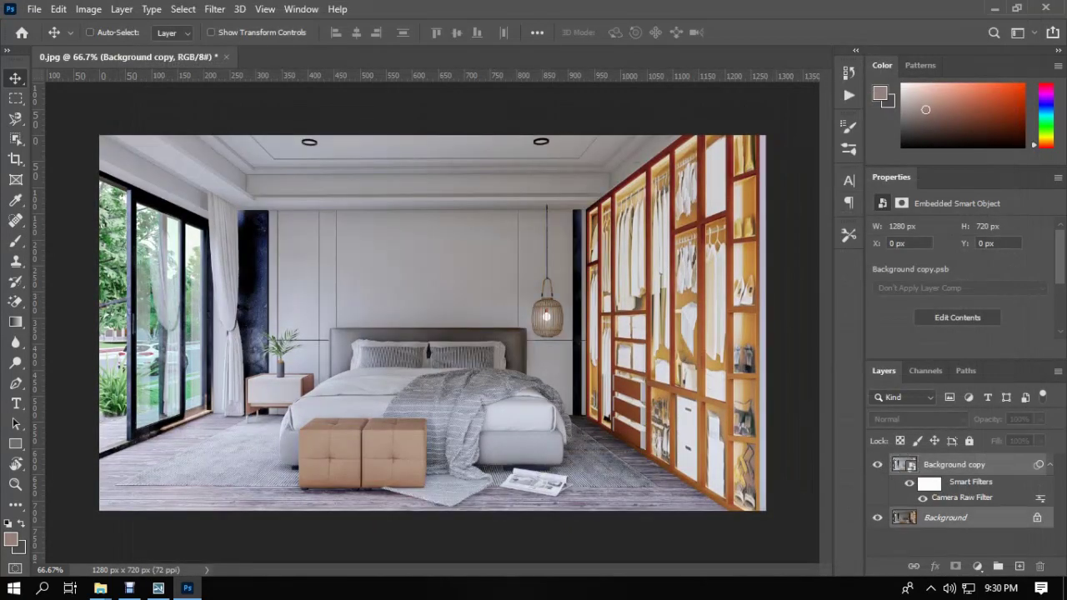
right_click(918, 465)
left_click(959, 470)
Step: Add a Vibrance adjustment layer with Vibrance +45 and Saturation +3, and merge it into the Background
left_click(978, 566)
left_click(959, 393)
left_click_drag(973, 245, 957, 275)
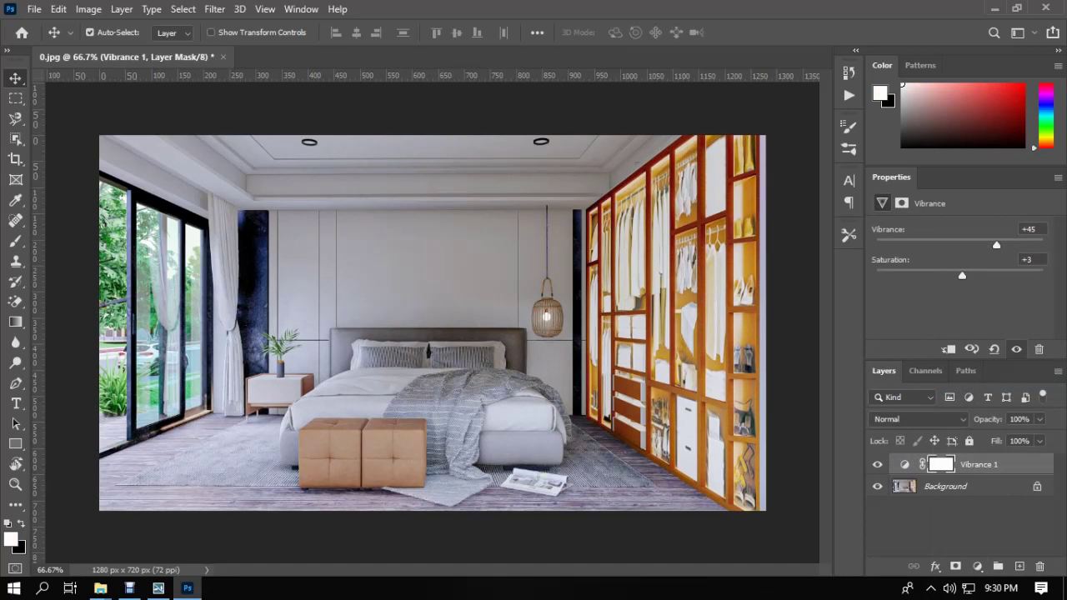
right_click(925, 464)
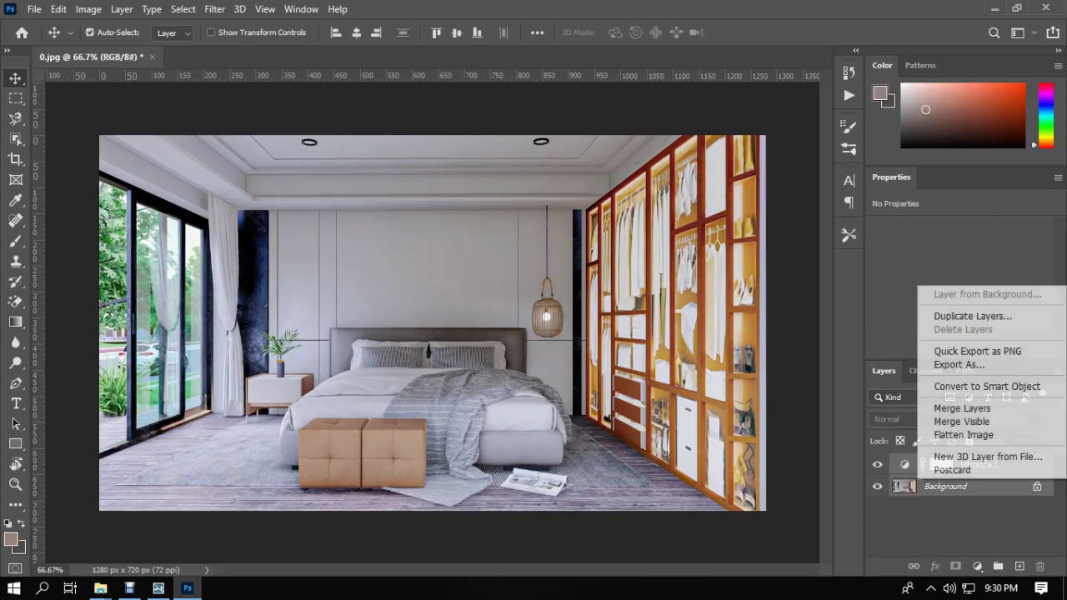
left_click(955, 402)
Step: Add a Brightness/Contrast adjustment layer with Brightness 15 and Contrast 5, and merge it into the Background
left_click(977, 566)
left_click(996, 334)
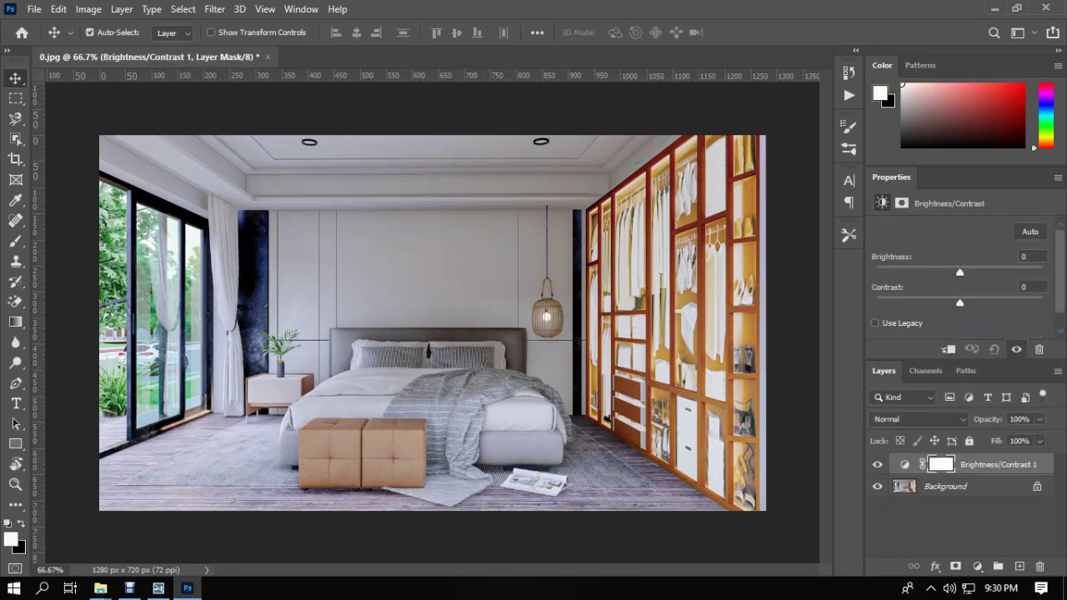
left_click_drag(959, 272, 967, 272)
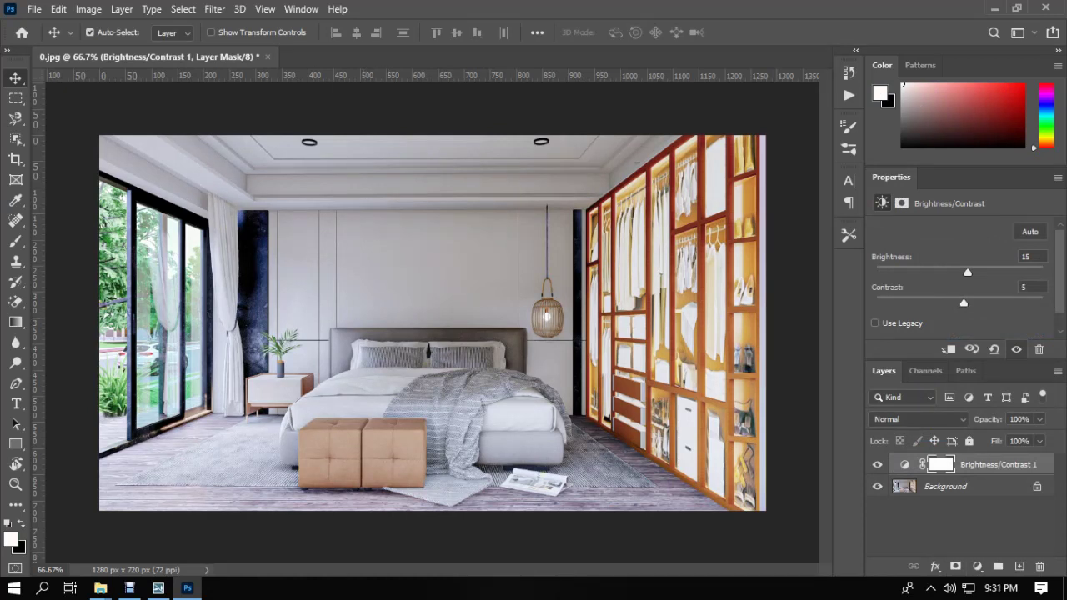
right_click(922, 486)
left_click(942, 441)
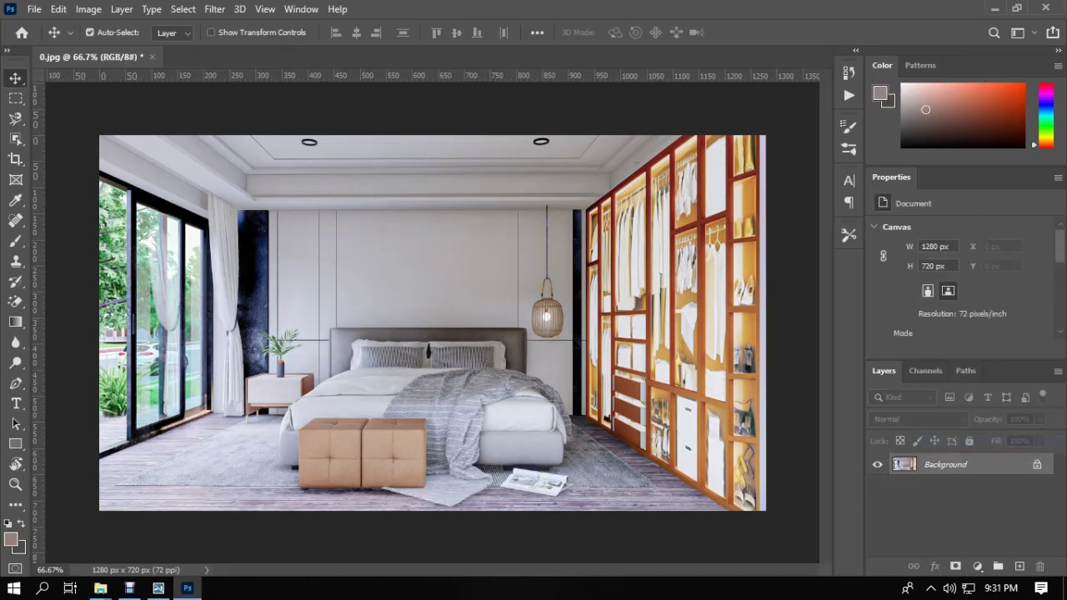
Step: Start the Lens Correction filter on the bedroom image and try Canon as the camera make
left_click(977, 566)
left_click(984, 435)
left_click(214, 9)
left_click(250, 112)
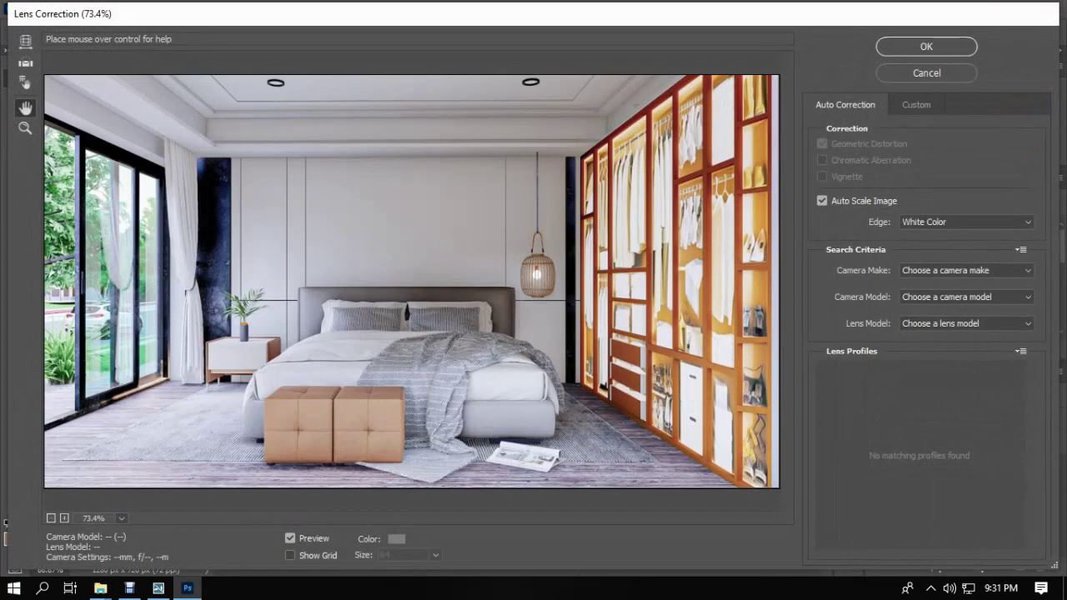
left_click(966, 270)
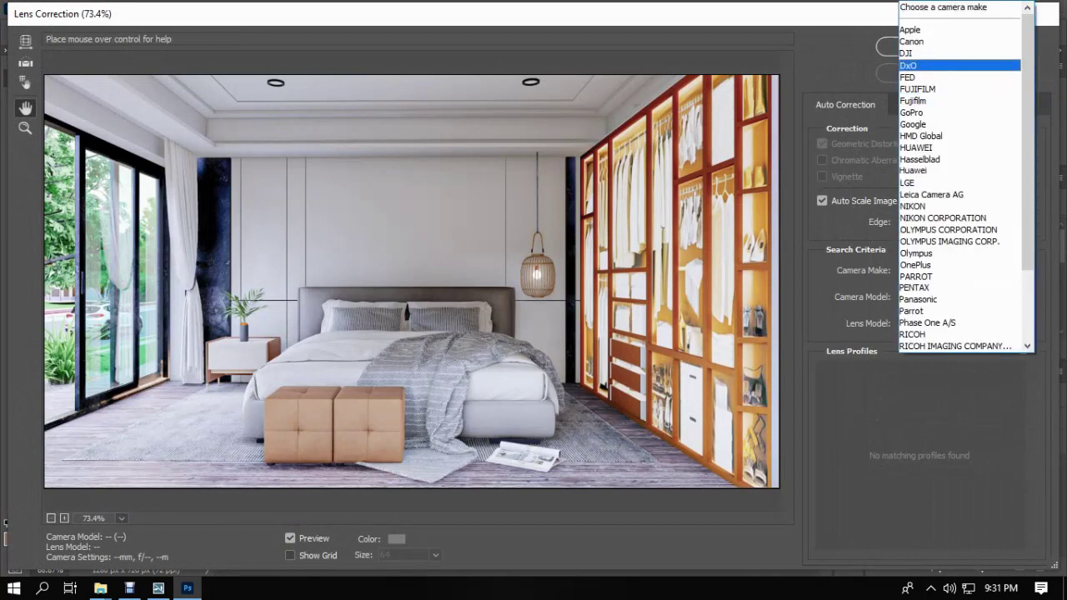
left_click(921, 40)
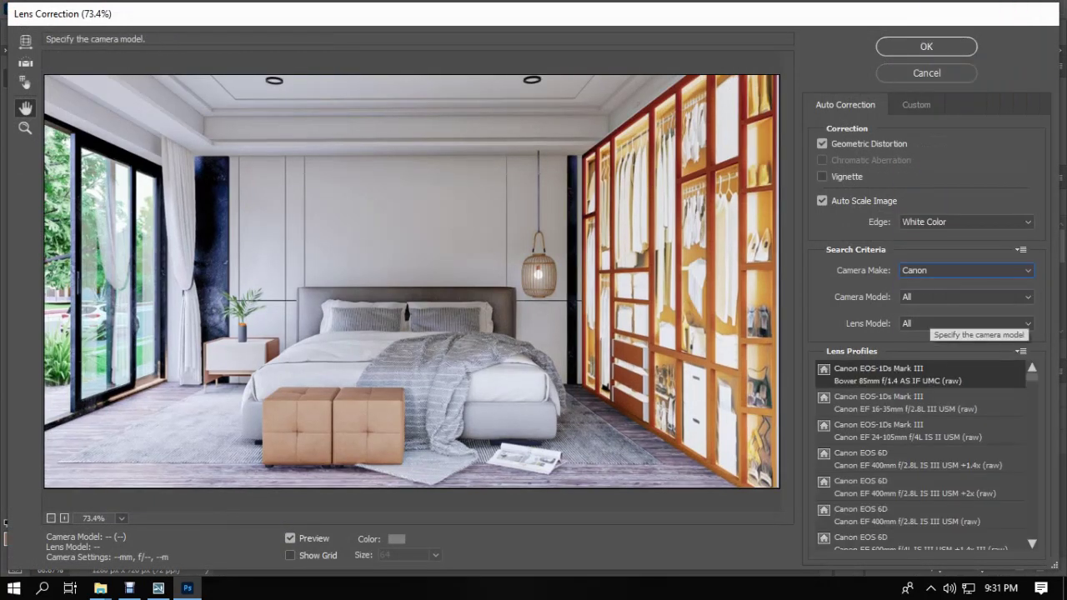
Step: Look through the camera make and model choices and set the camera make to Apple
left_click(966, 297)
left_click(867, 283)
left_click(966, 270)
left_click(871, 271)
left_click(965, 270)
scroll(959, 179, "down", 1)
scroll(959, 178, "up", 2)
left_click(925, 31)
Step: Set the camera model to iPhone 11 Pro Max with its back camera lens, and apply the lens correction
left_click(966, 297)
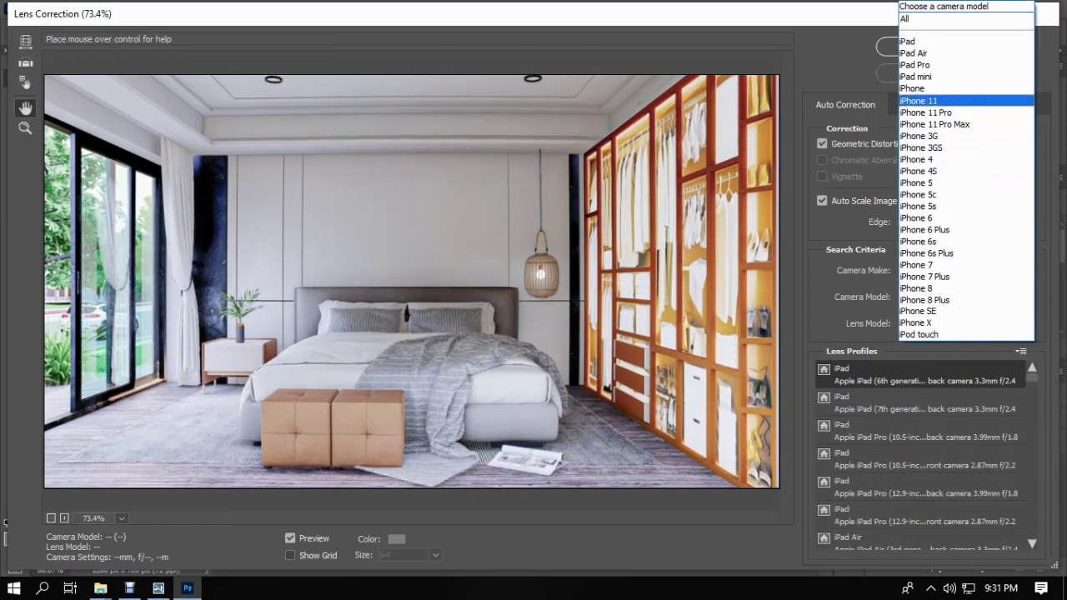
left_click(934, 124)
left_click(966, 324)
scroll(959, 250, "down", 3)
left_click(955, 148)
left_click(927, 46)
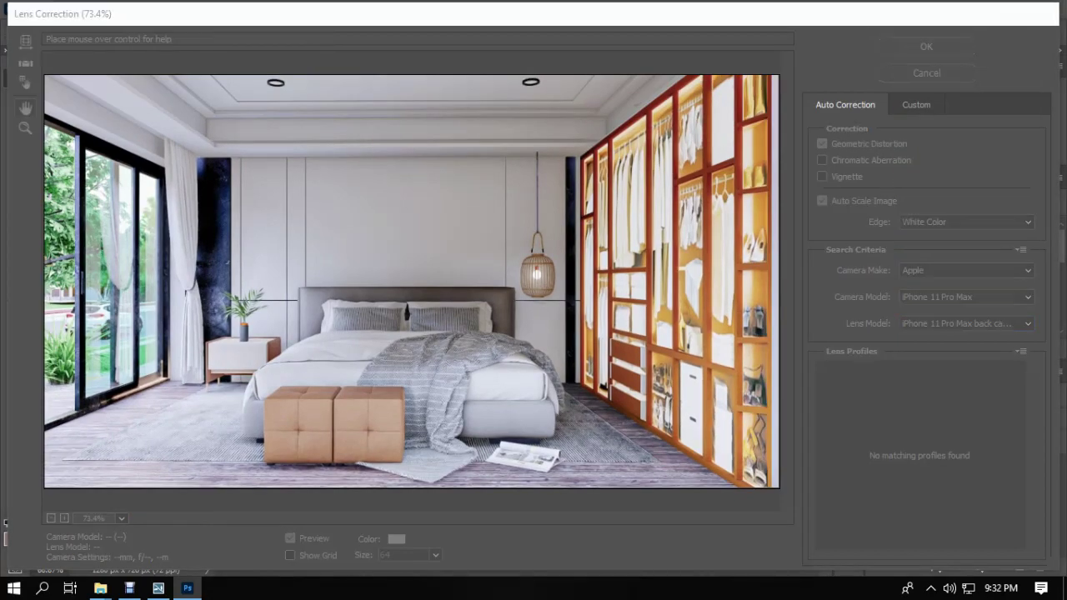
Step: Sharpen the image with Unsharp Mask at Amount 2%, Radius 1.0 pixels and Threshold 0
left_click(214, 9)
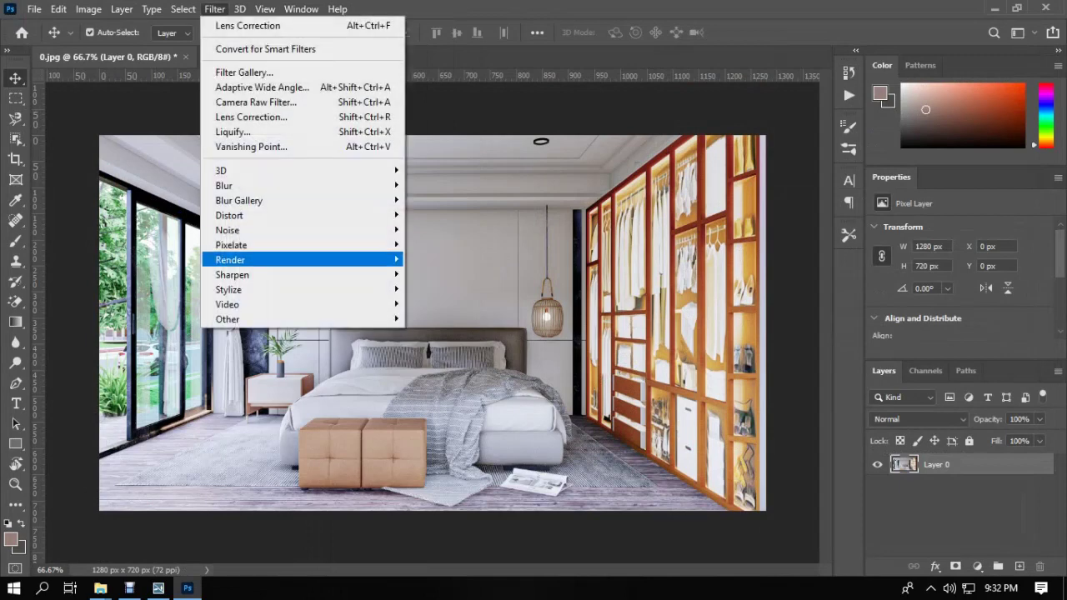
mouse_move(233, 274)
left_click(450, 350)
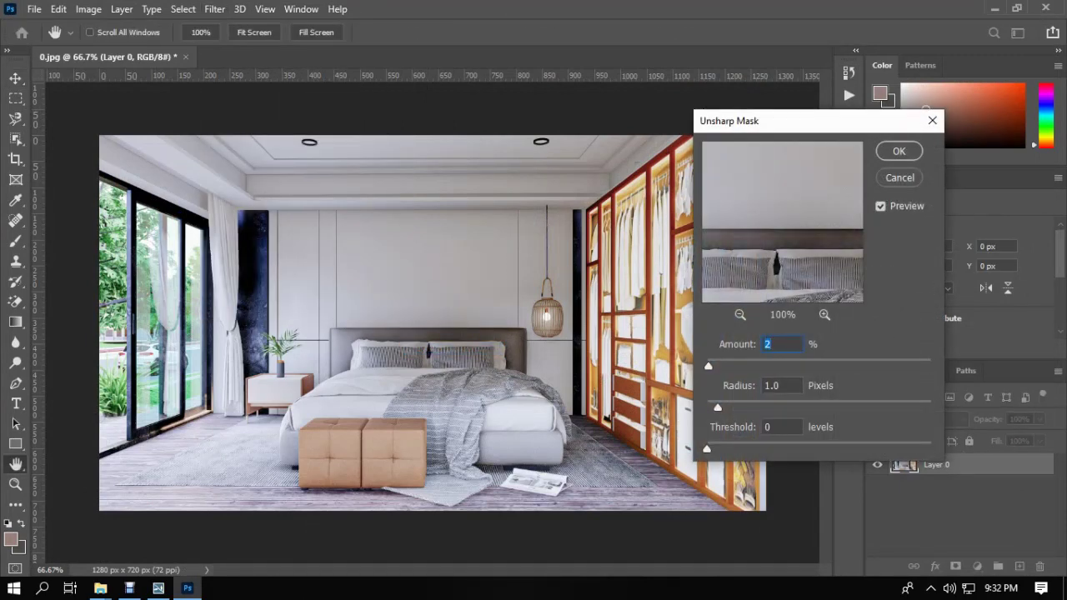
key("Return")
Step: Save a JPEG copy of the image in the RENDER folder as MASTER'S BEDROOM
key("ctrl+shift+s")
type("f")
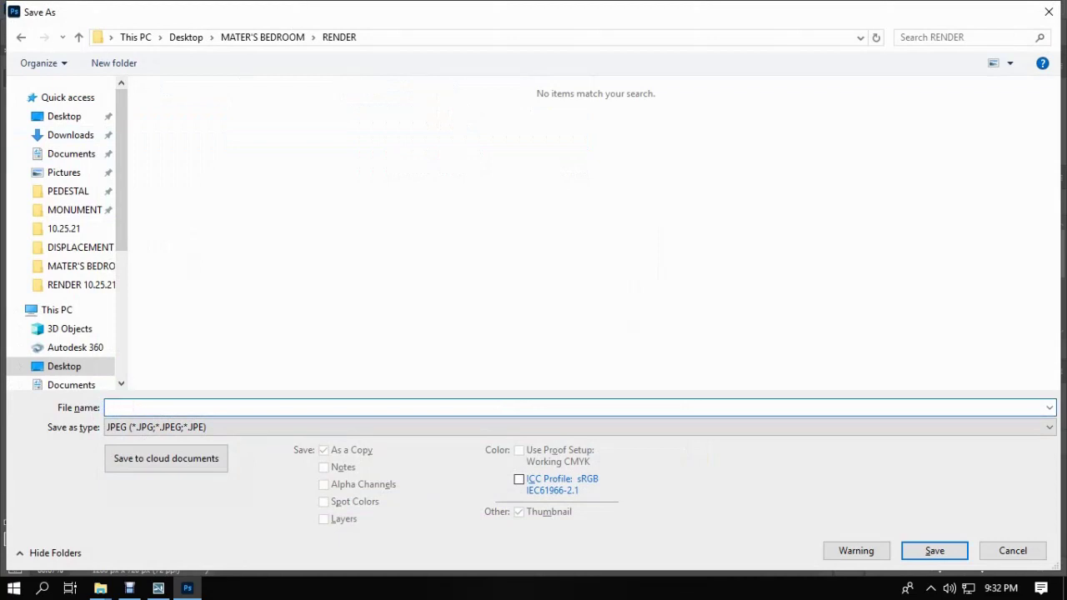
type("ASTER'S BEDROOM")
key("Return")
key("Return")
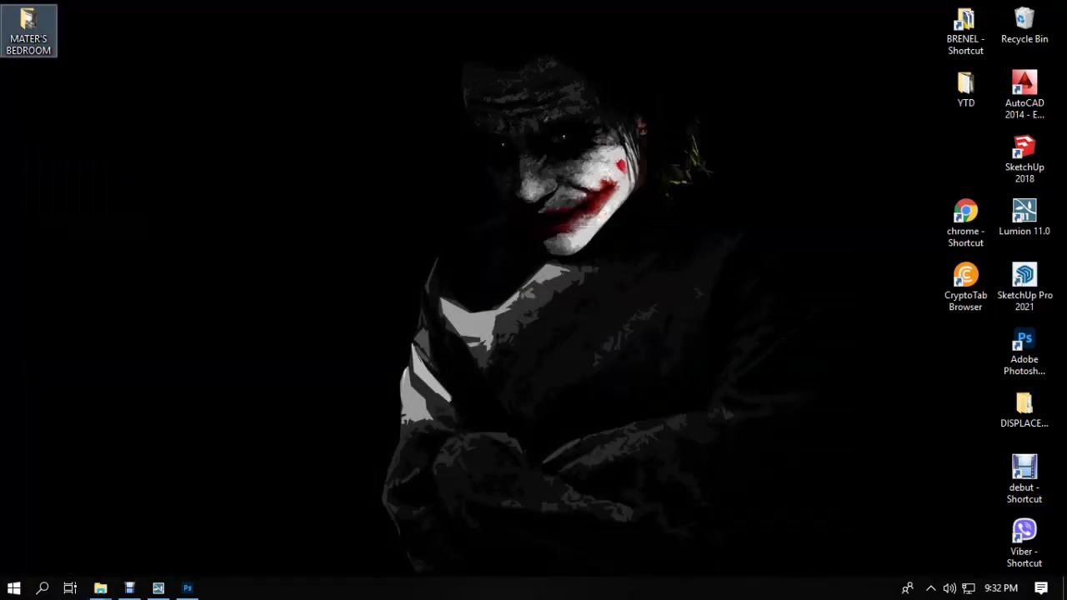
Step: Paste the MASTER'S BEDROOM image onto the desktop and open it in Picasa Photo Viewer
key("ctrl+v")
right_click(103, 200)
double_click(28, 96)
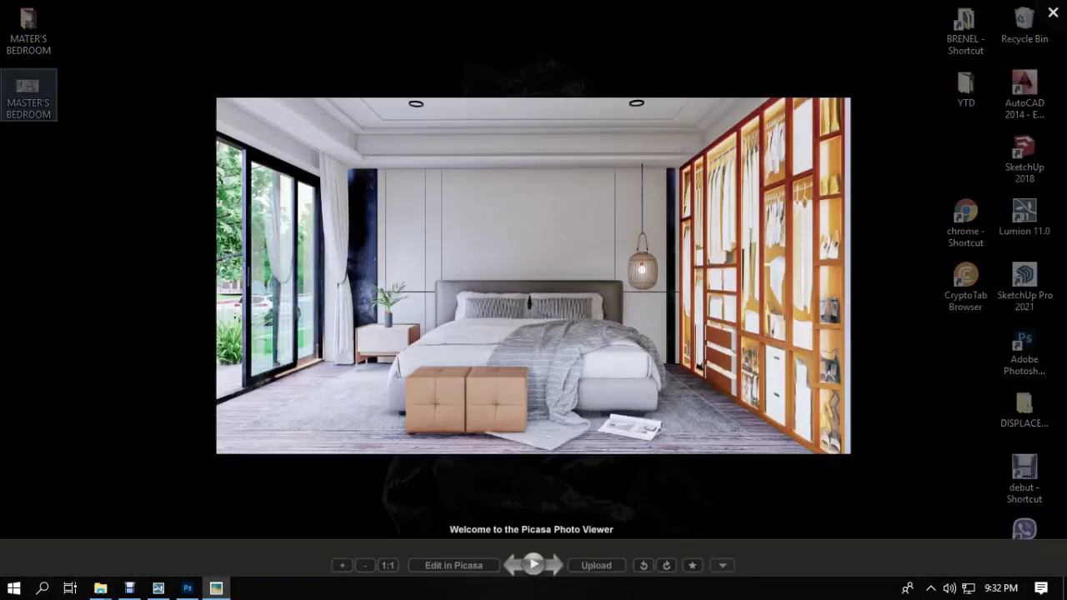
Step: View the finished bedroom image full screen, and enlarge it in the viewer to inspect the details
left_click(534, 566)
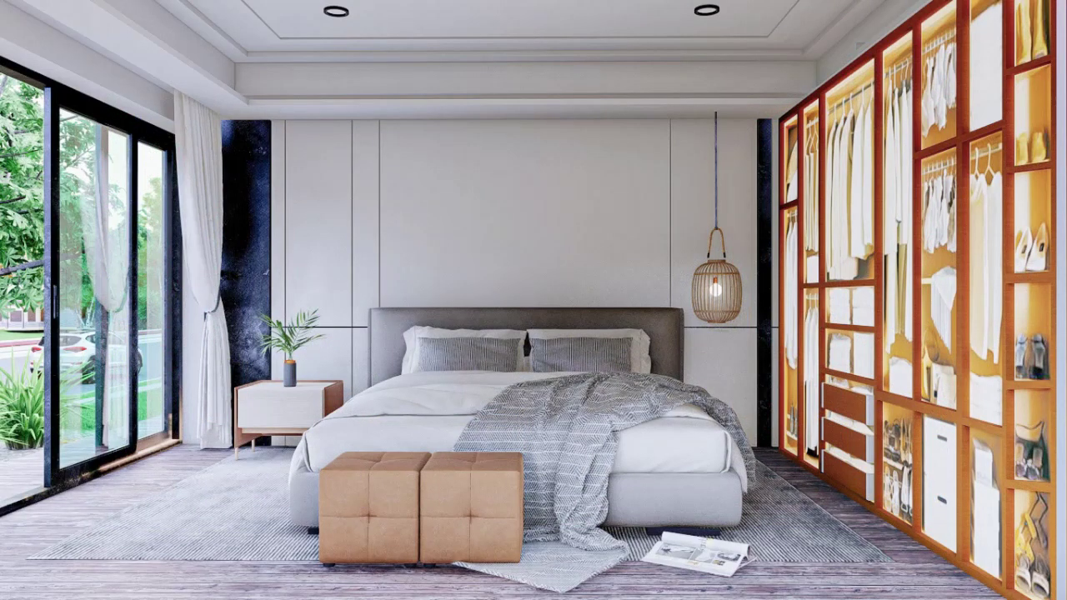
key("Escape")
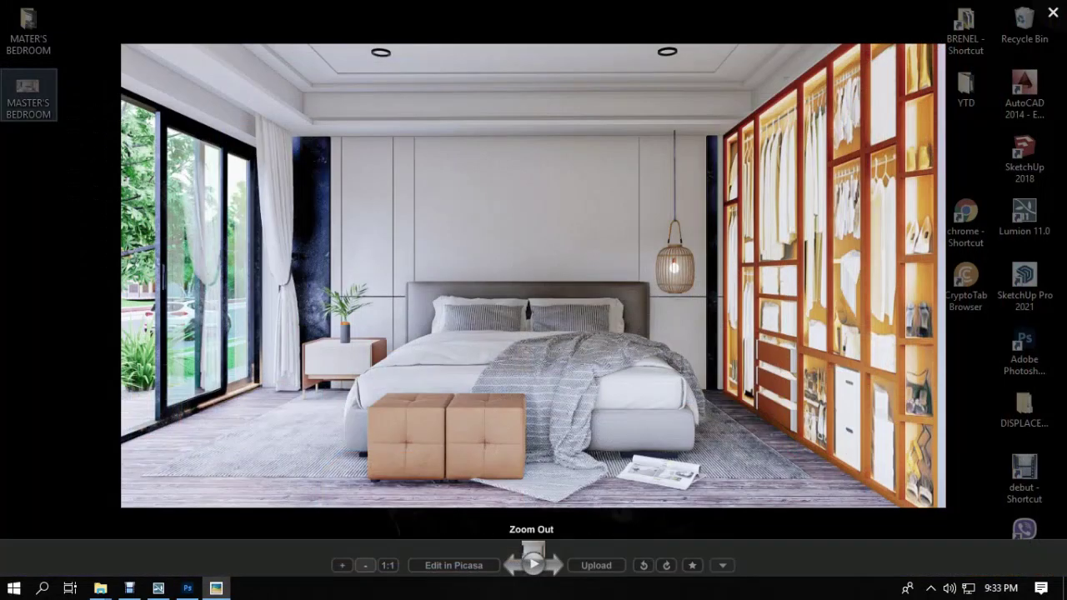
scroll(534, 277, "up", 1)
left_click_drag(534, 277, 537, 285)
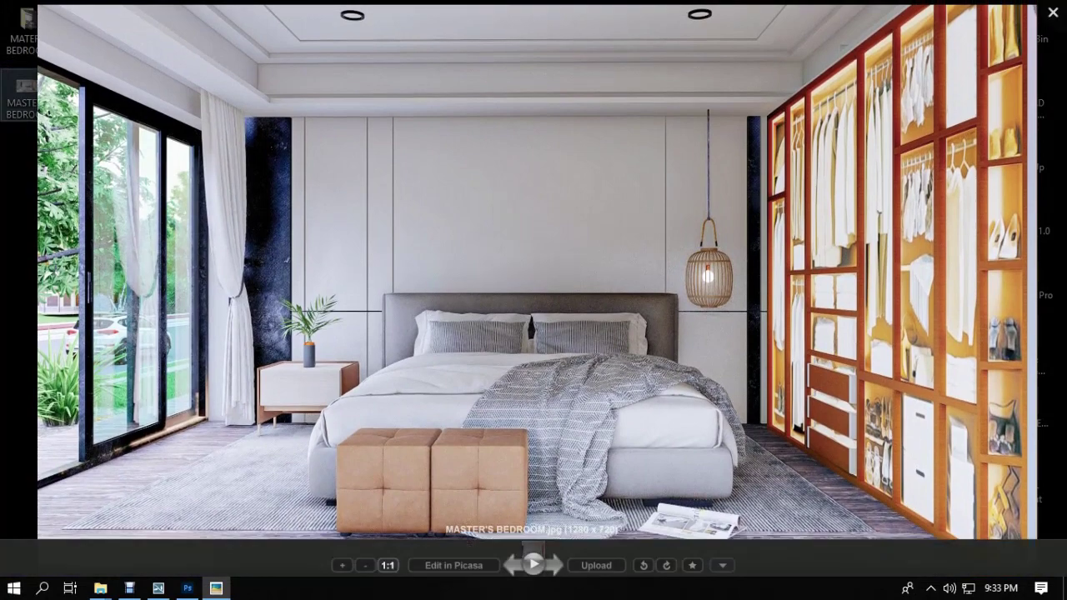